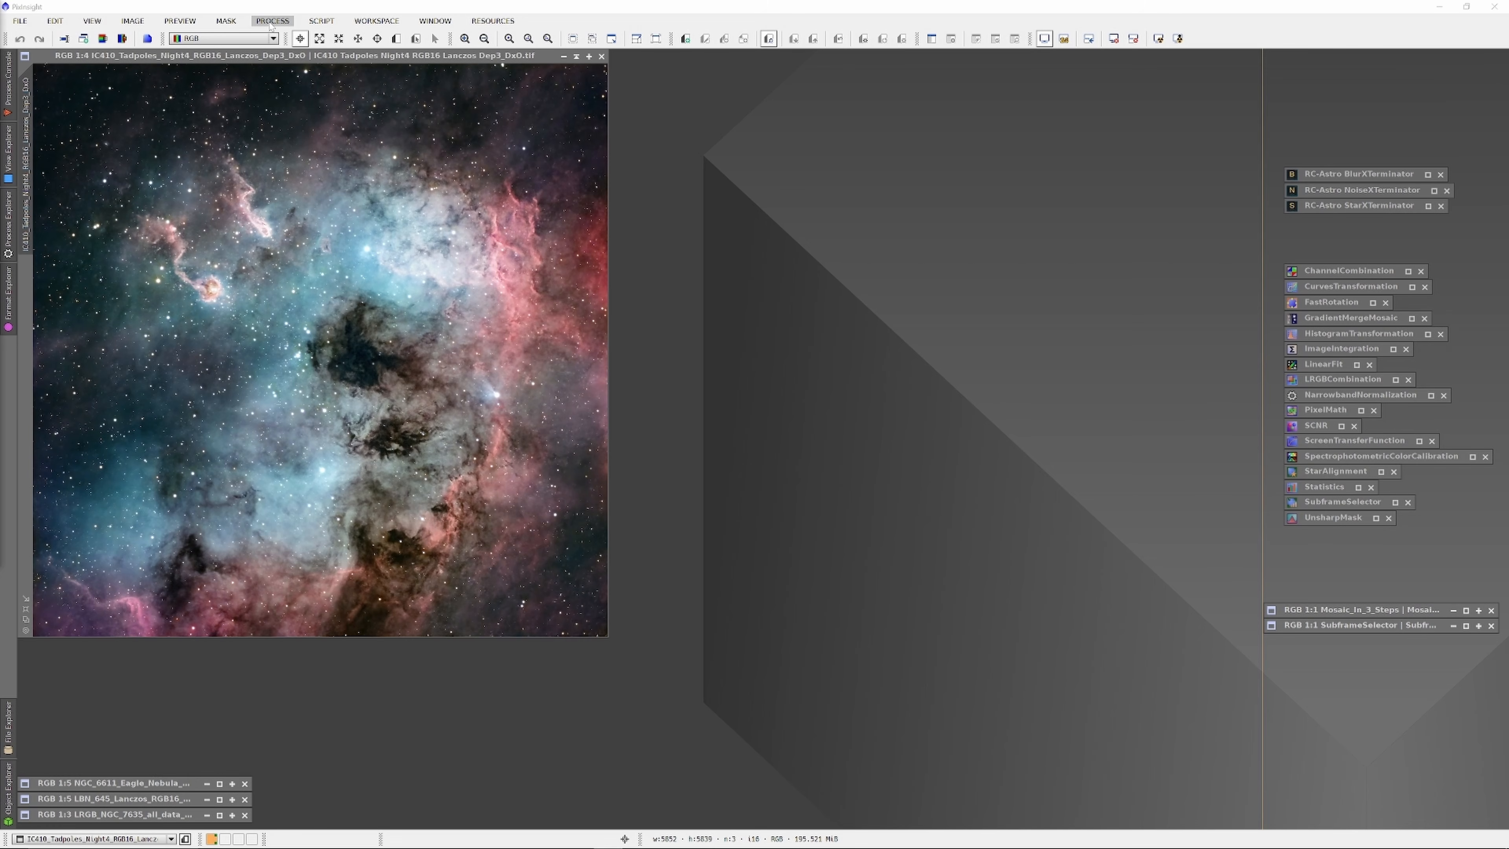
Step: Open the NarrowbandNormalization process
left_click(272, 21)
mouse_move(333, 39)
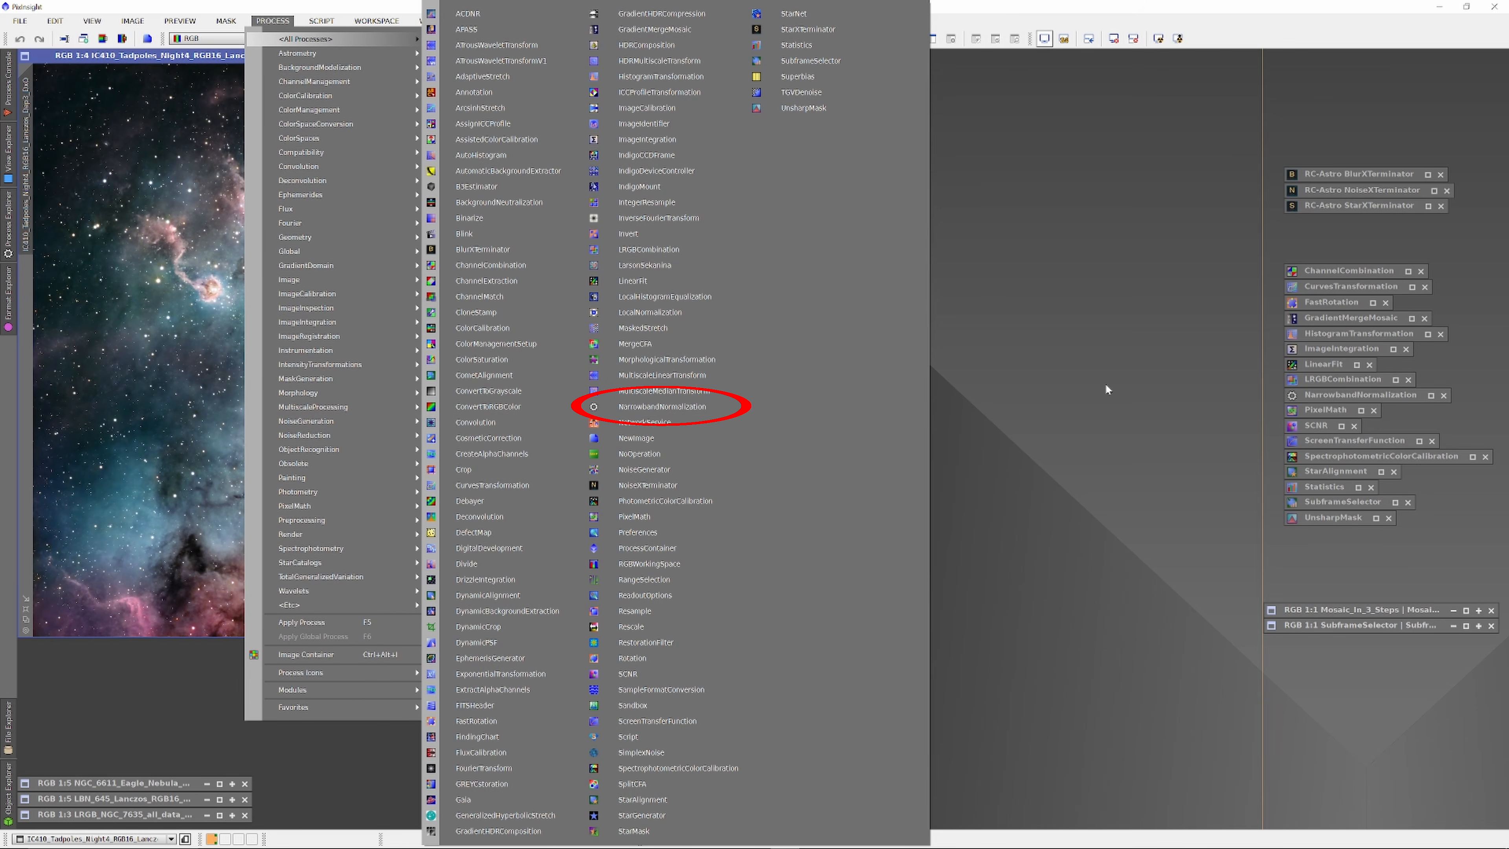
left_click(1096, 388)
double_click(1357, 395)
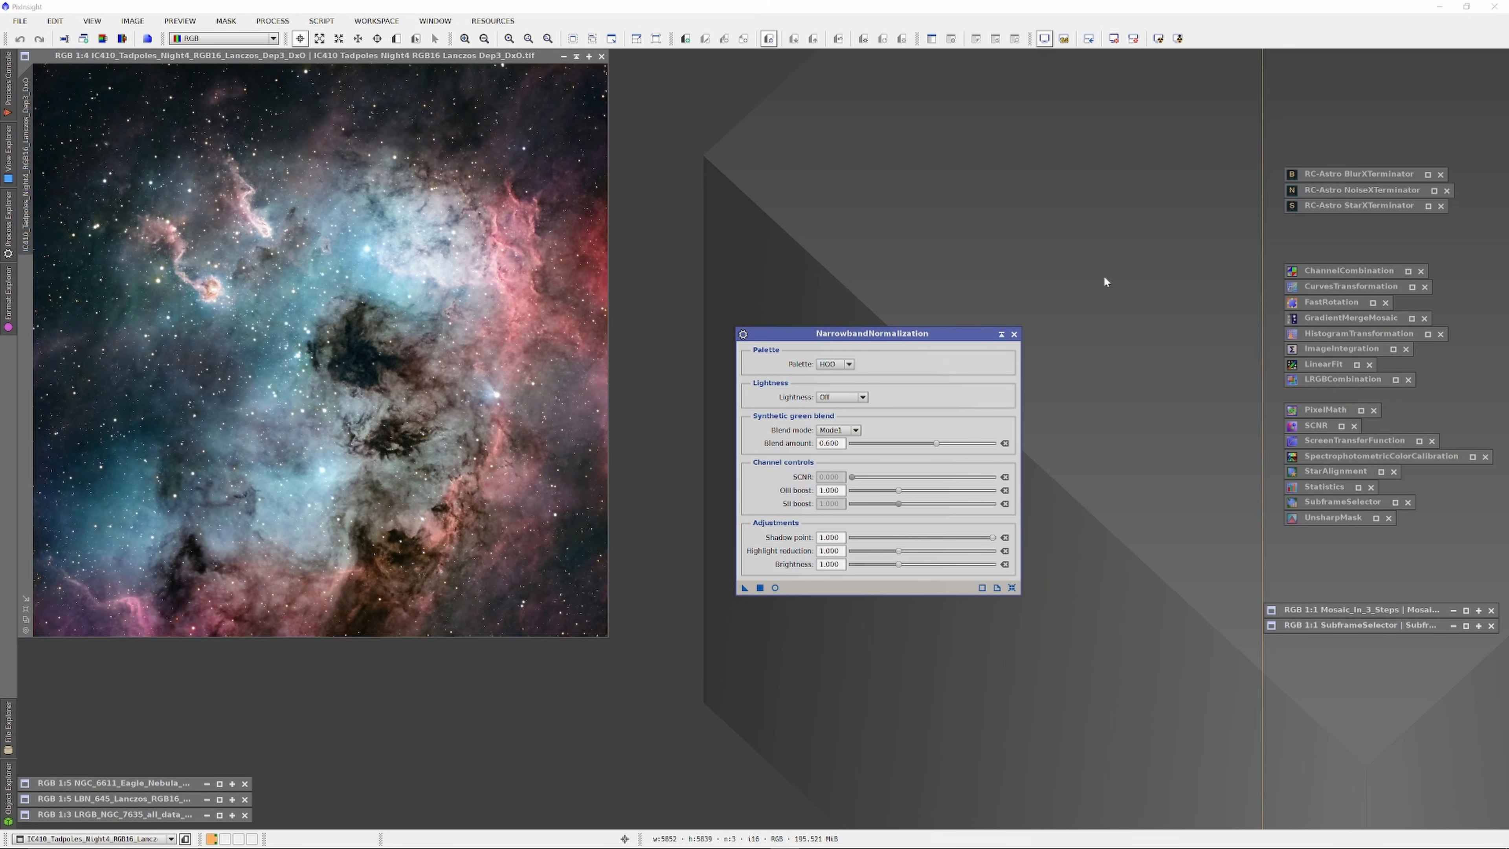
Step: Select the Tadpoles image, open a real-time preview of it, and toggle the preview against the original to compare
left_click(415, 60)
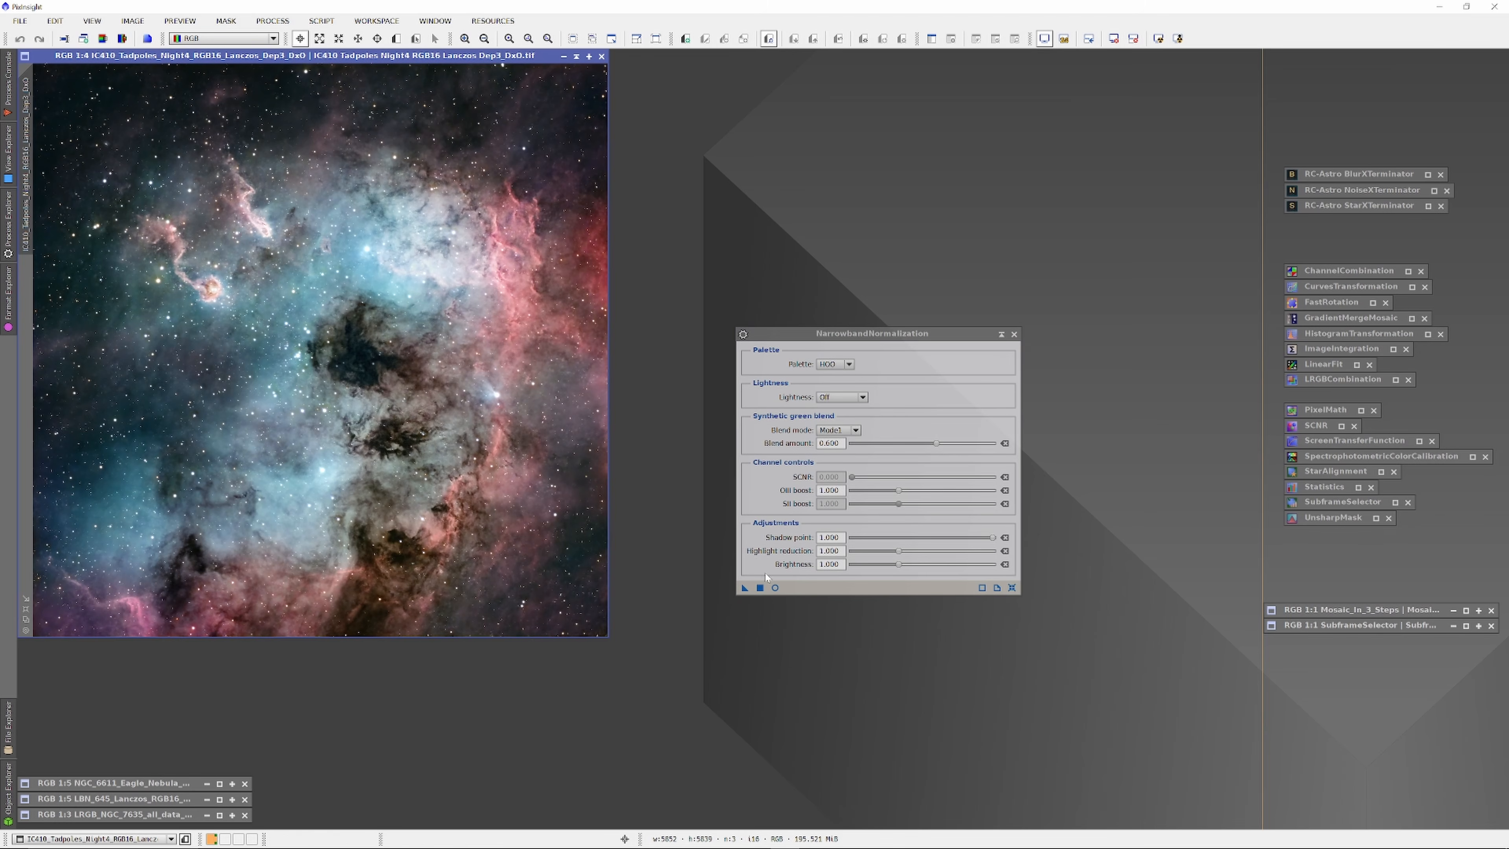
left_click(774, 587)
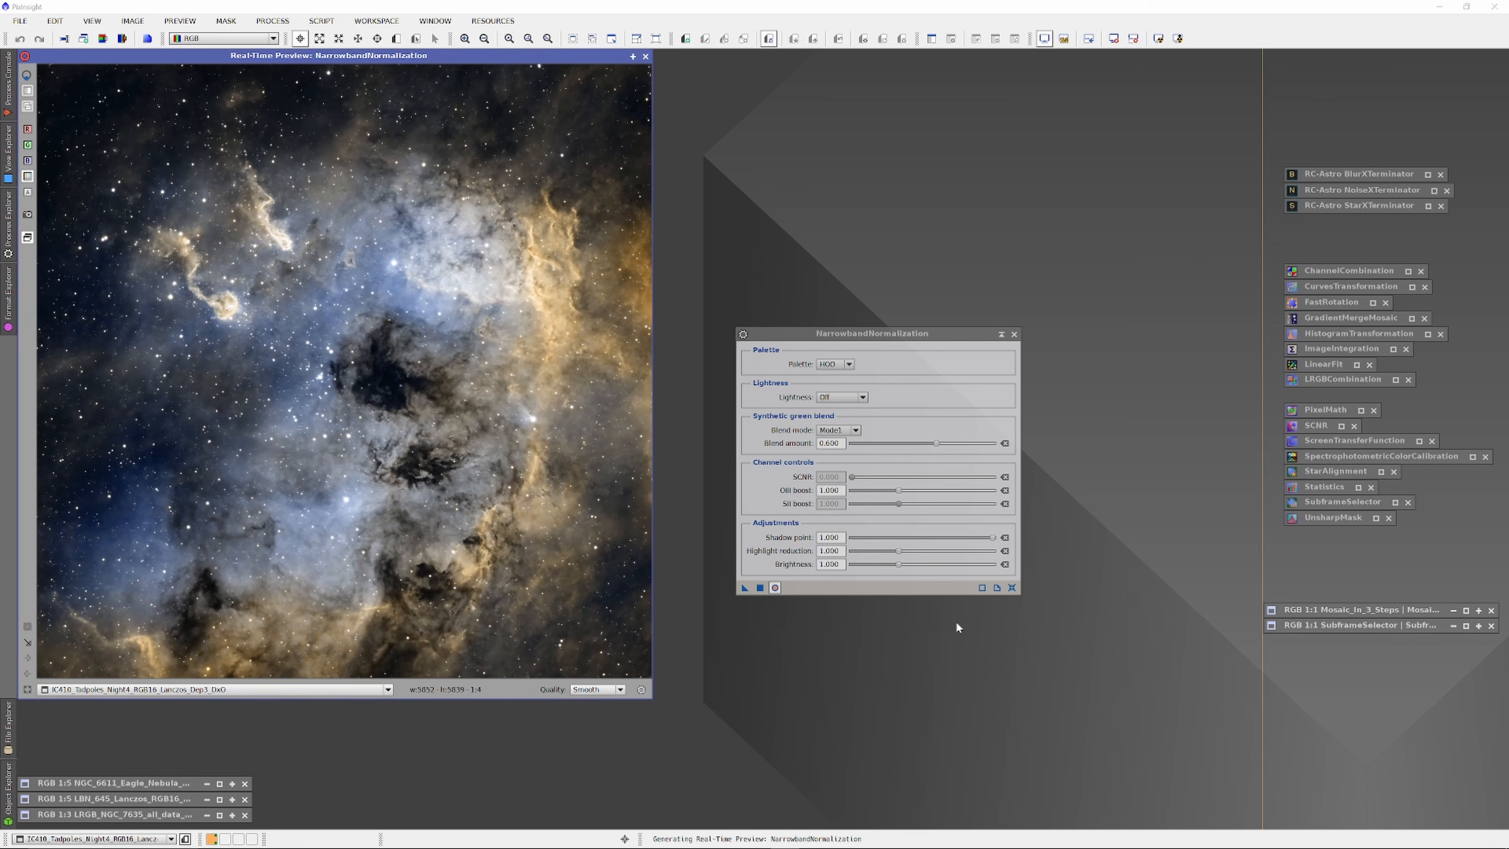
left_click_drag(407, 59, 485, 100)
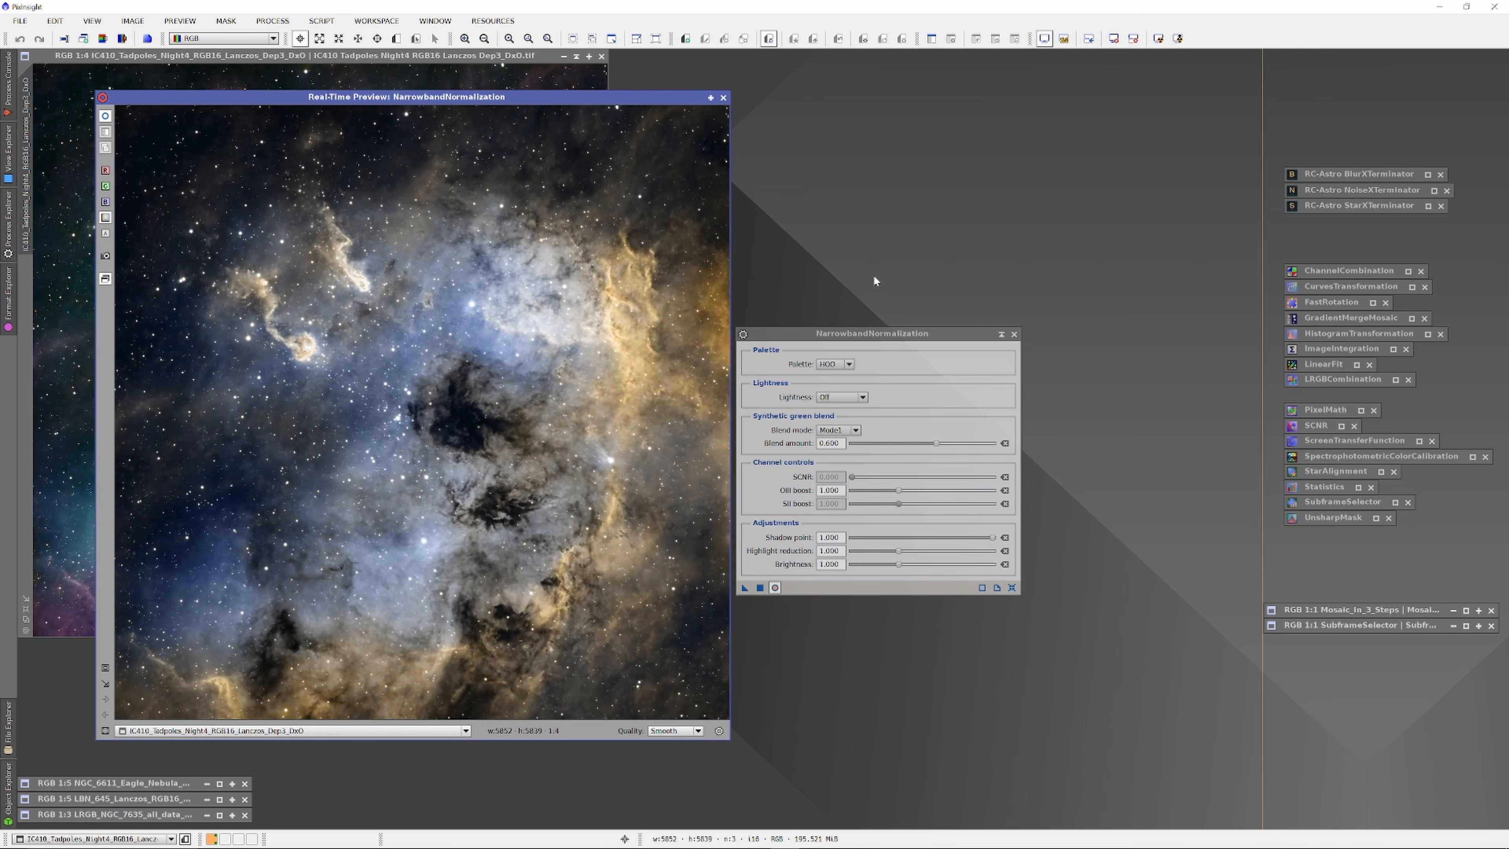
left_click(105, 116)
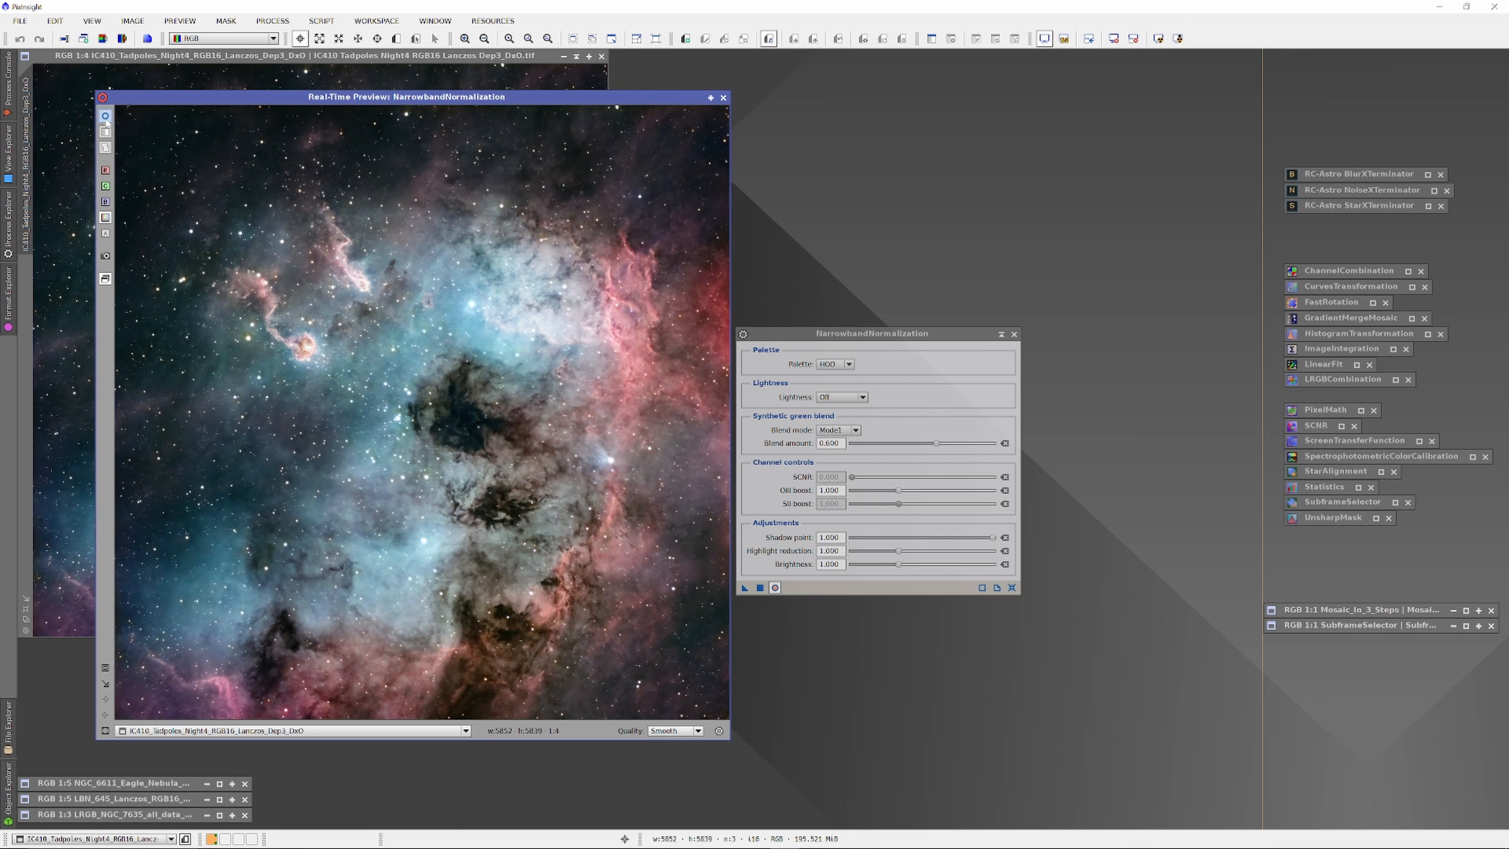
left_click(105, 116)
left_click(105, 117)
left_click(106, 117)
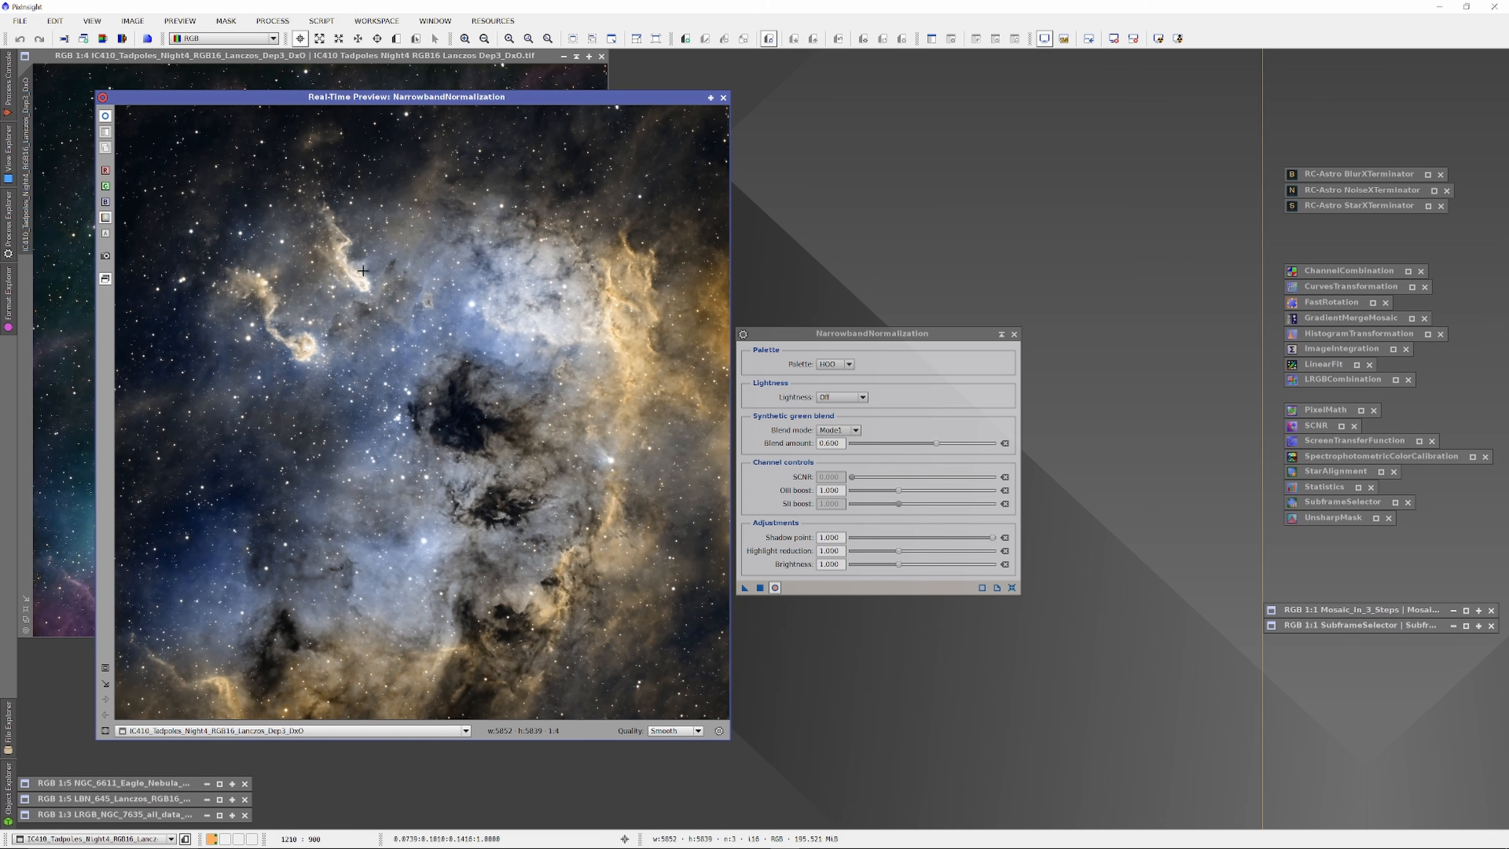
Step: Try raising and lowering the OIII boost while watching the preview
left_click_drag(898, 492, 965, 496)
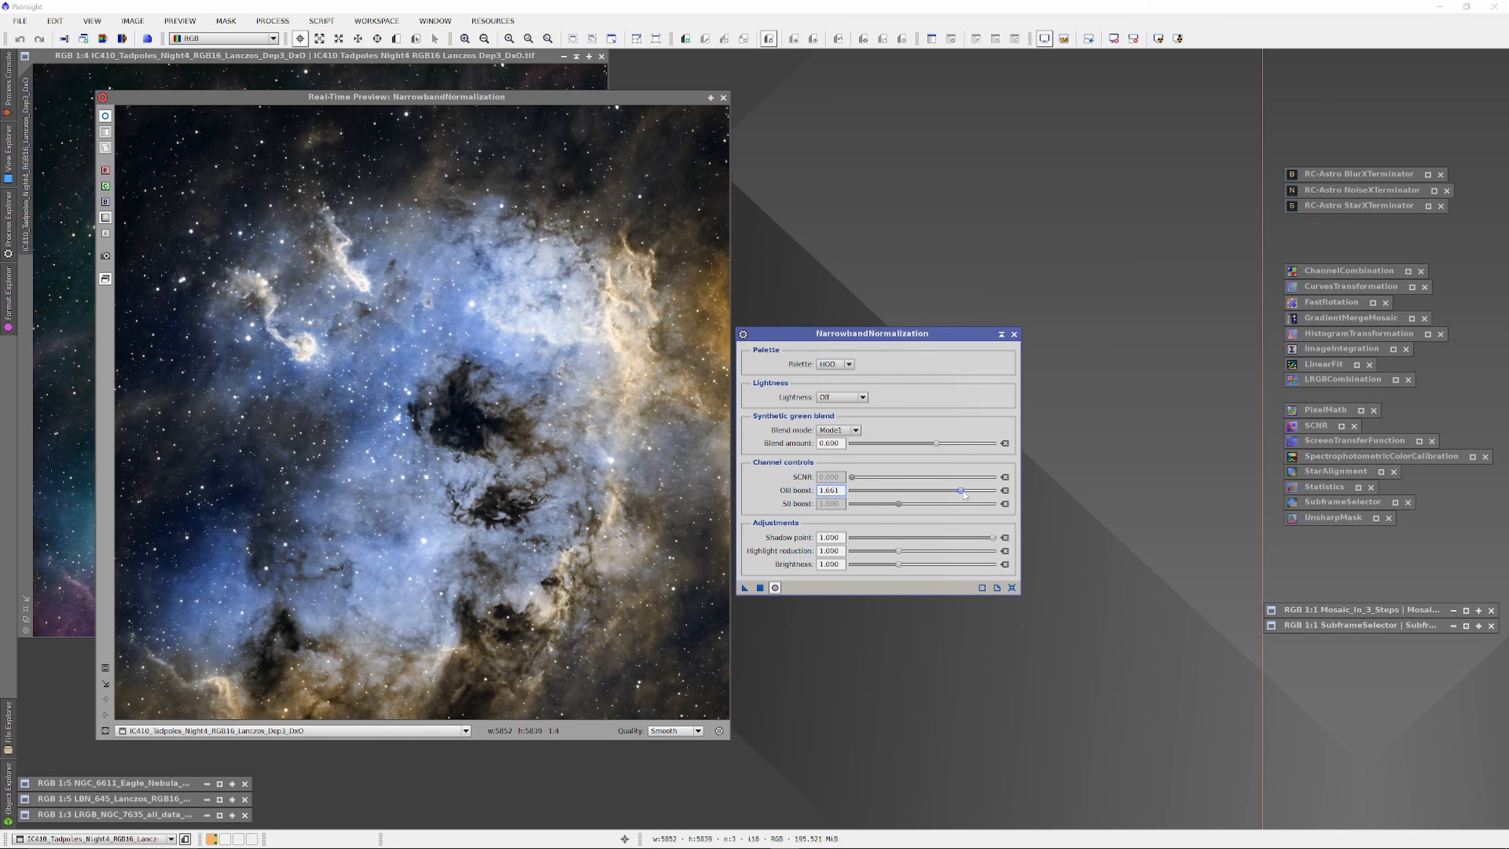
left_click_drag(964, 495, 900, 498)
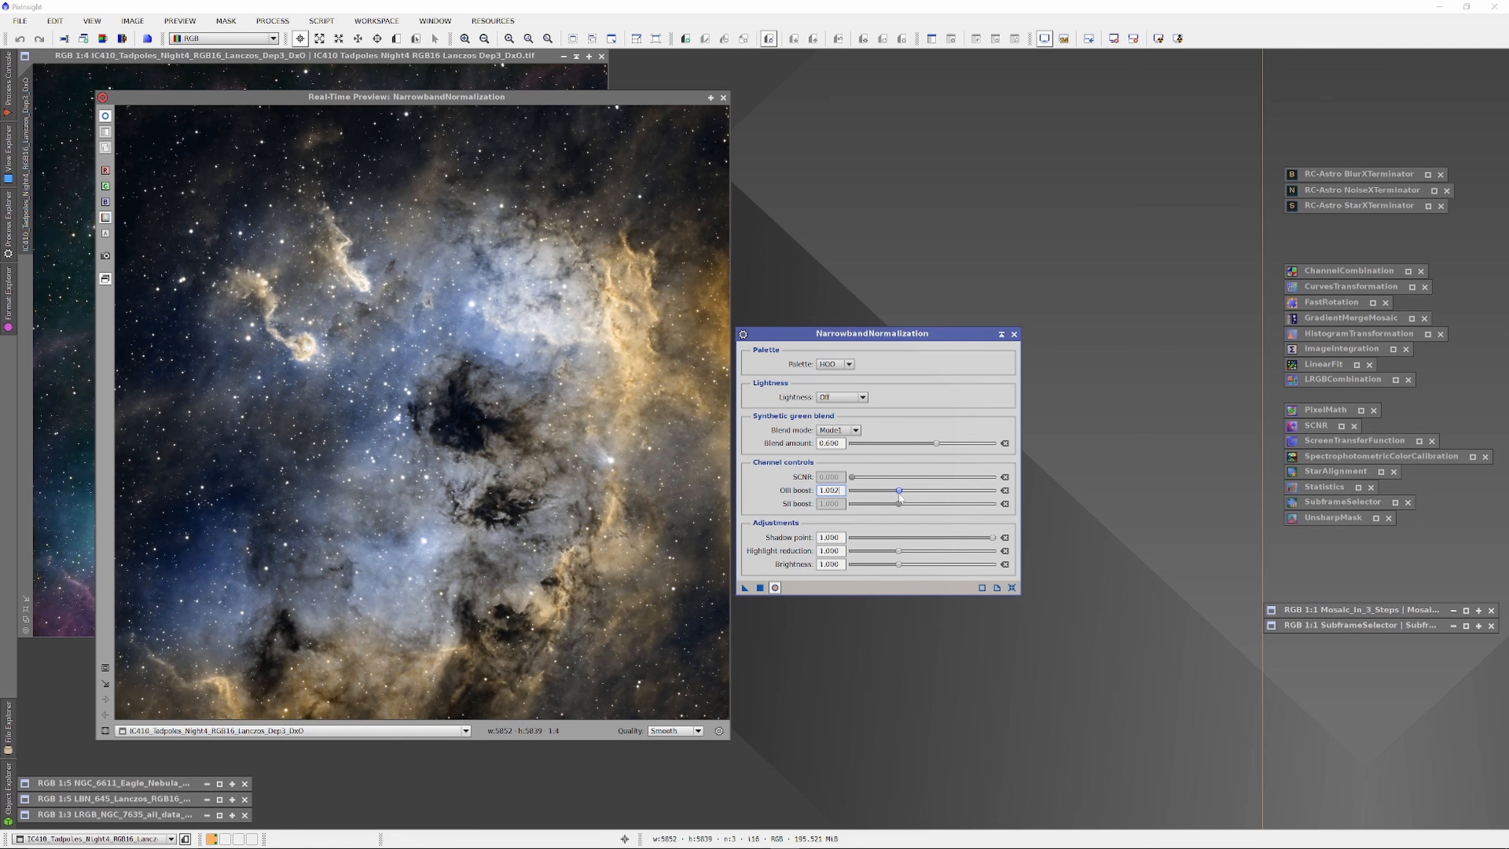
left_click_drag(899, 494, 901, 499)
left_click_drag(901, 492, 919, 494)
left_click_drag(920, 494, 909, 494)
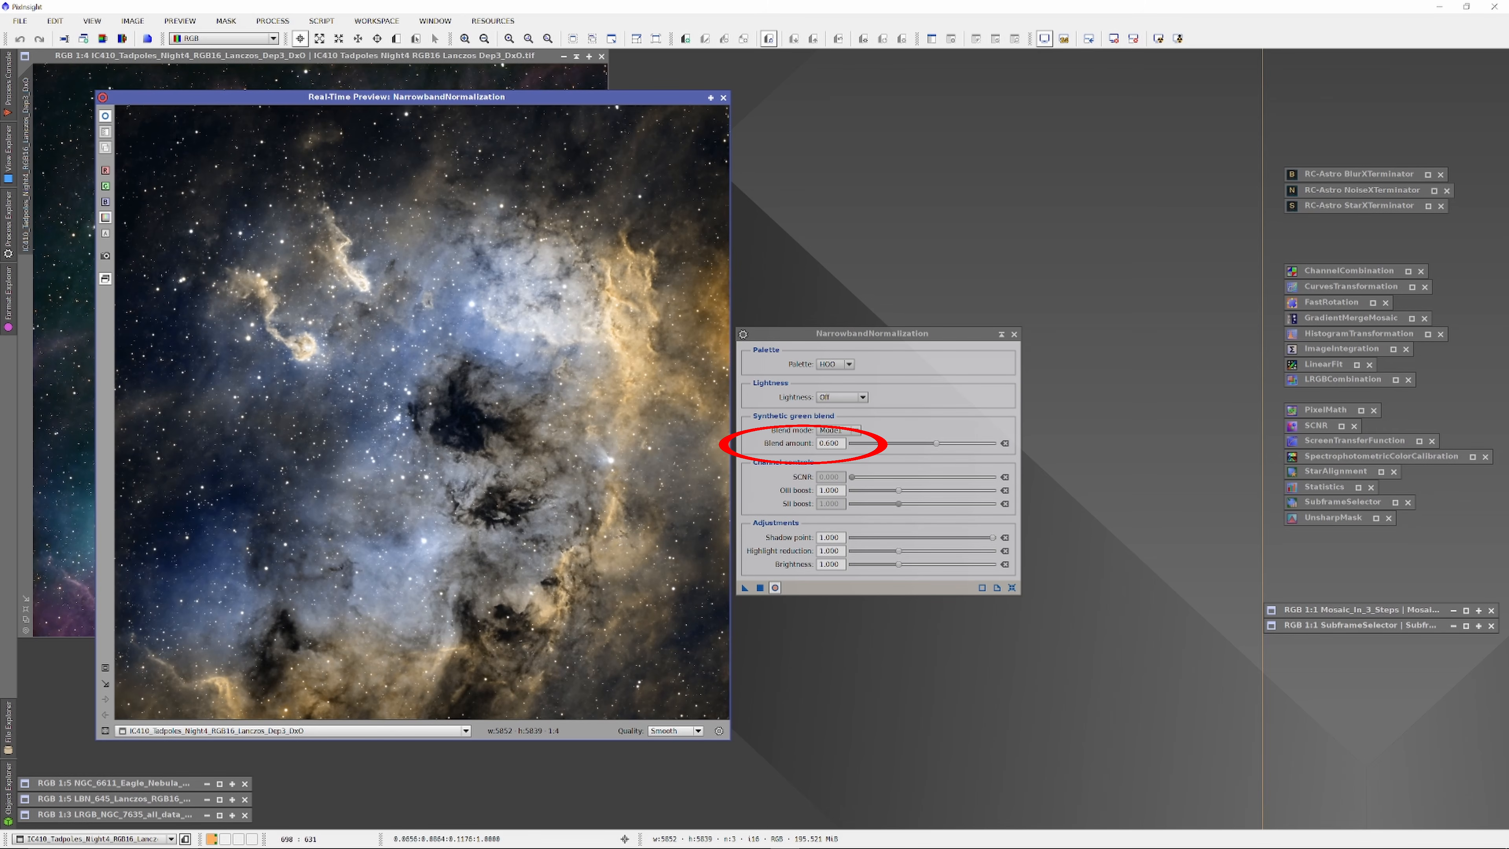
Step: Toggle the preview between original and normalized image to compare
left_click(105, 116)
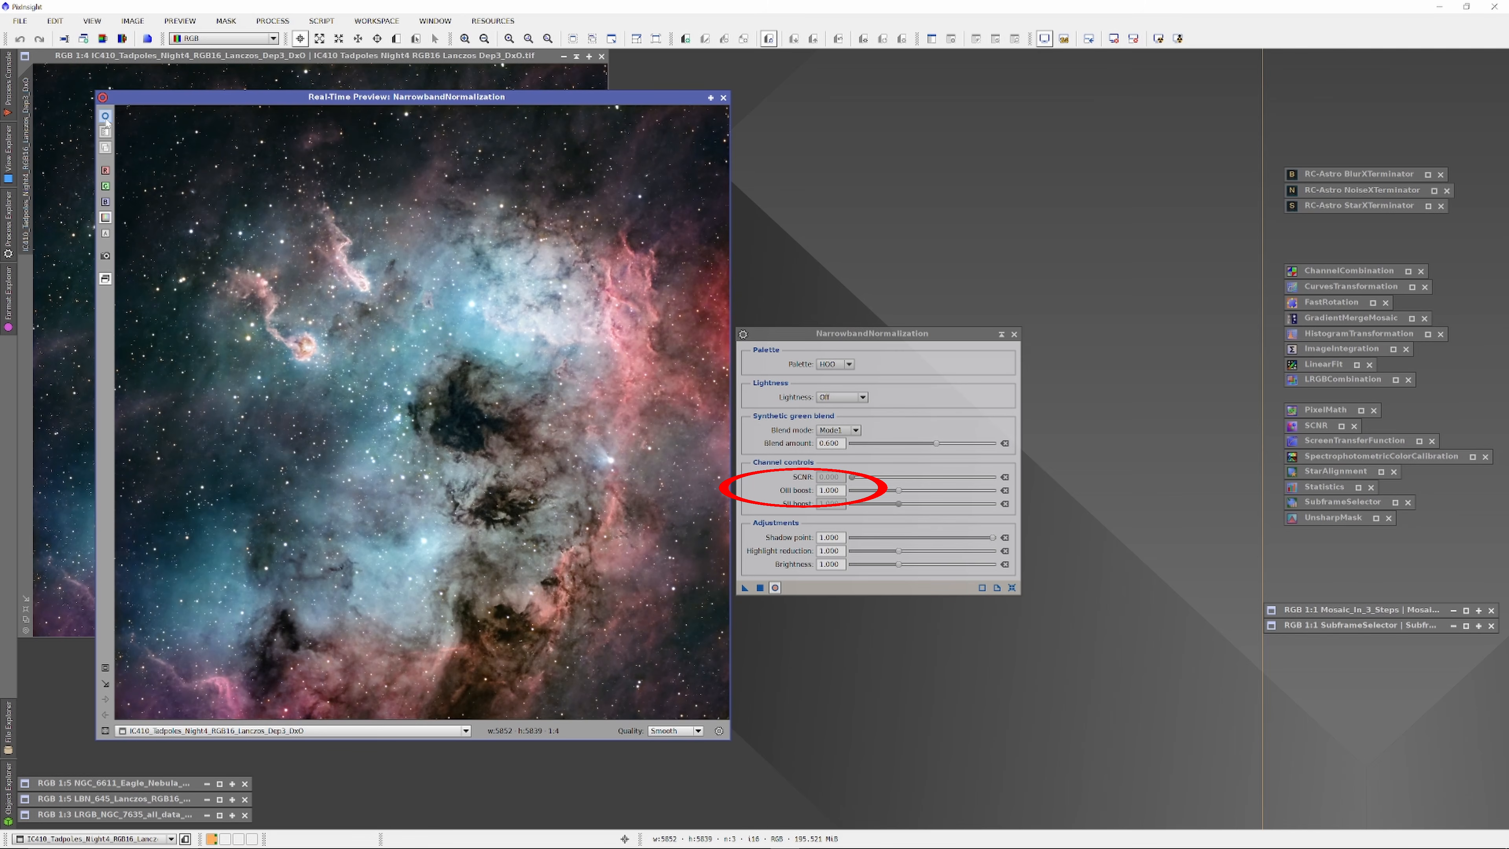
left_click(105, 116)
left_click(105, 117)
left_click(105, 116)
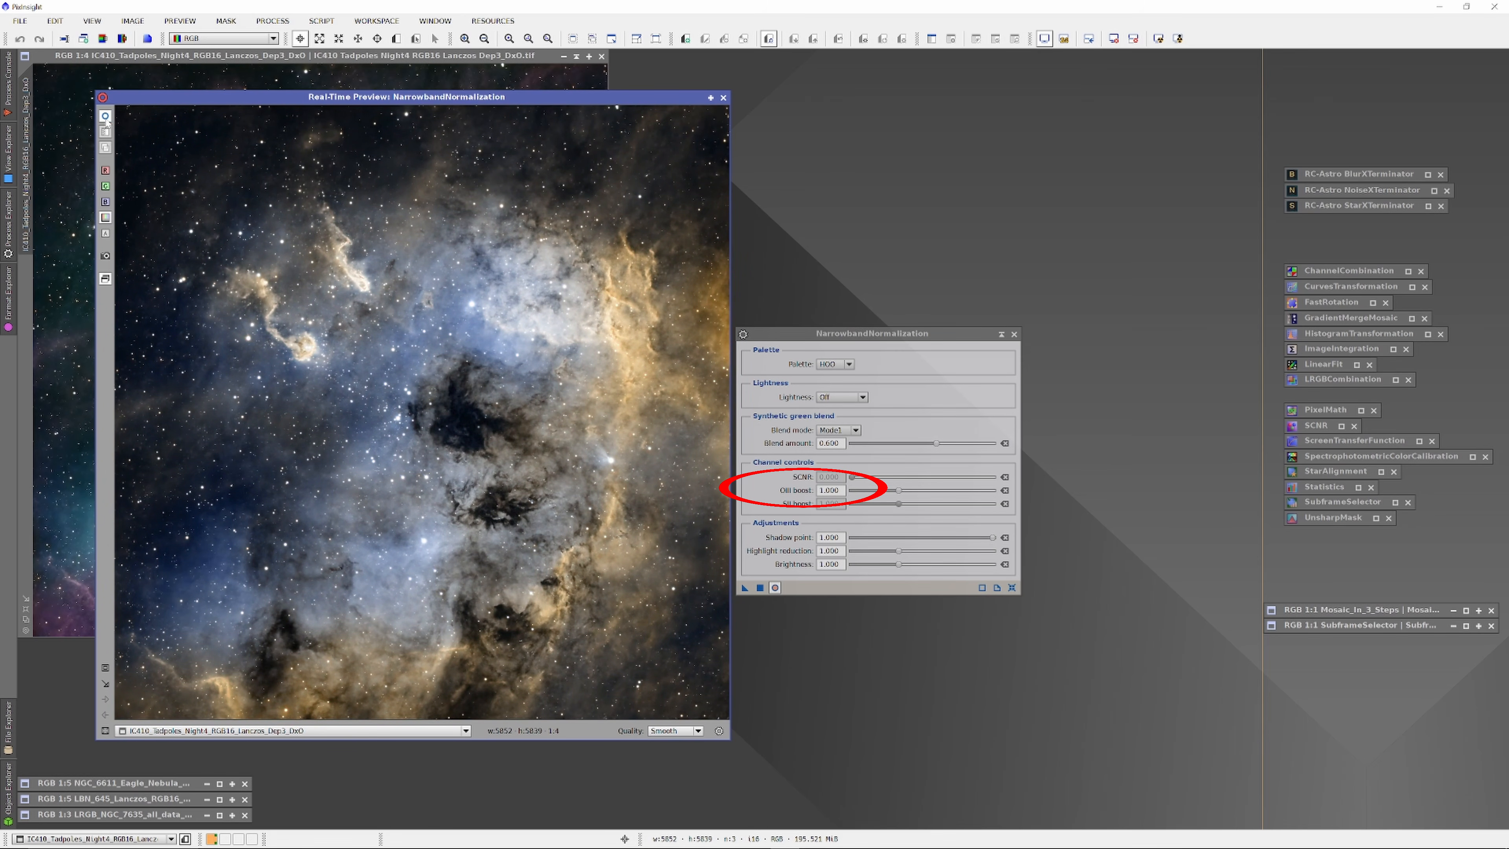
Step: Set the OIII boost to 1.288 after testing its full range
left_click_drag(899, 492, 992, 496)
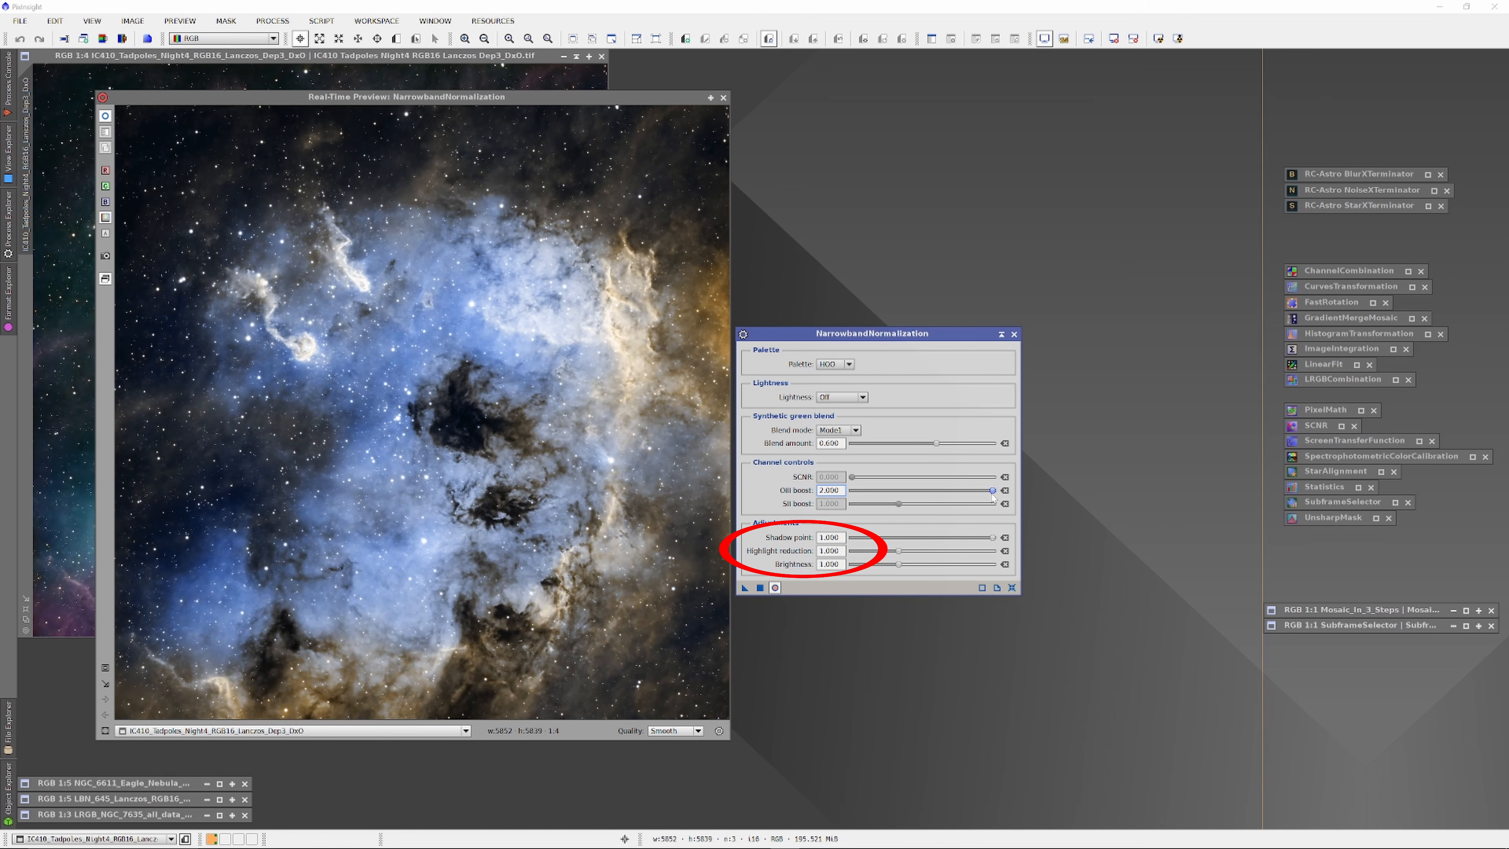
left_click_drag(993, 496, 900, 498)
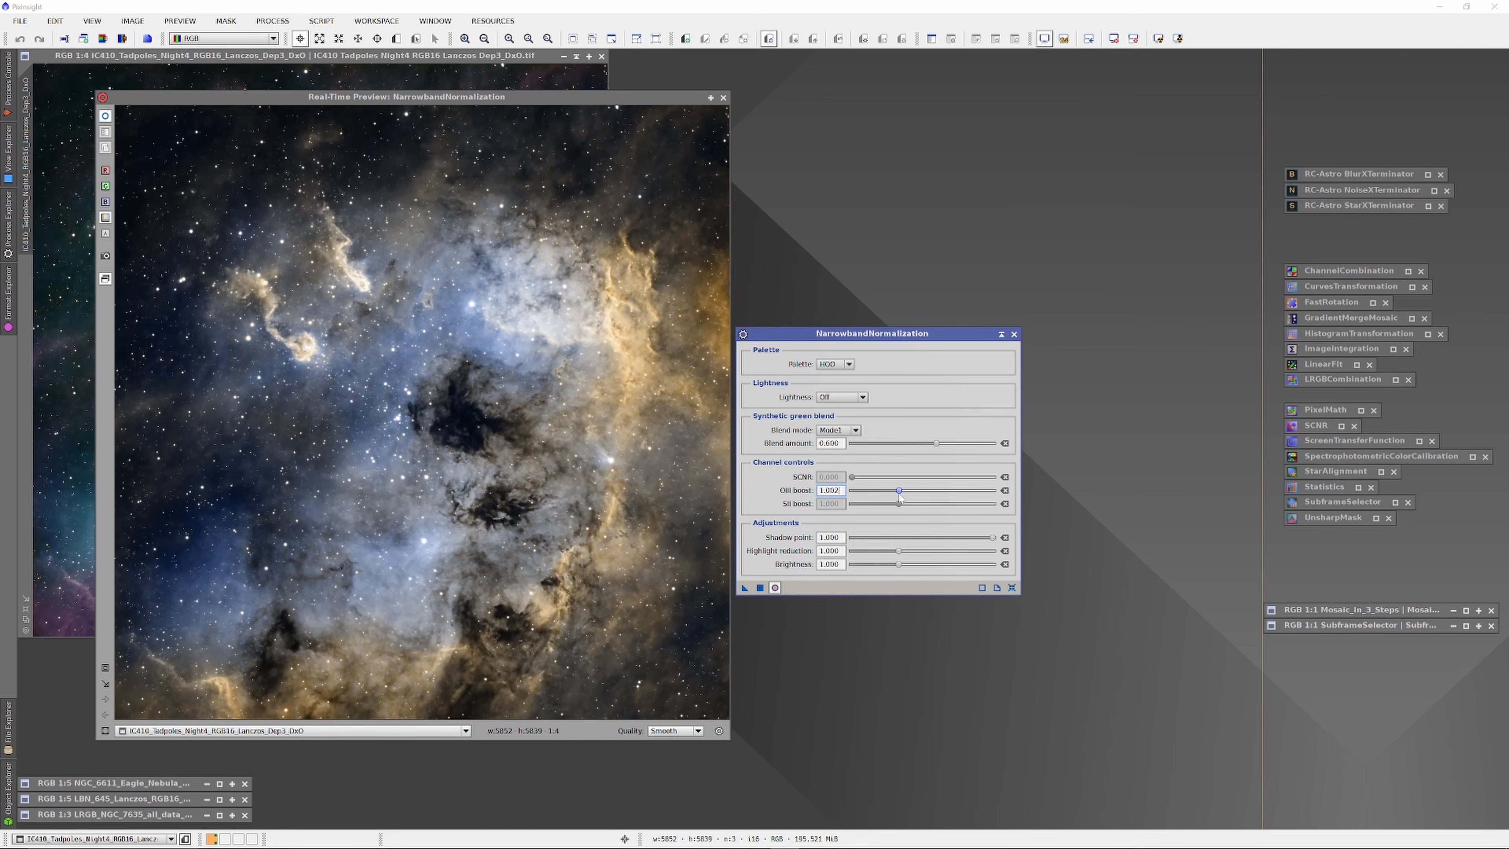
left_click_drag(900, 499, 900, 498)
left_click_drag(900, 492, 920, 494)
left_click_drag(920, 493, 926, 493)
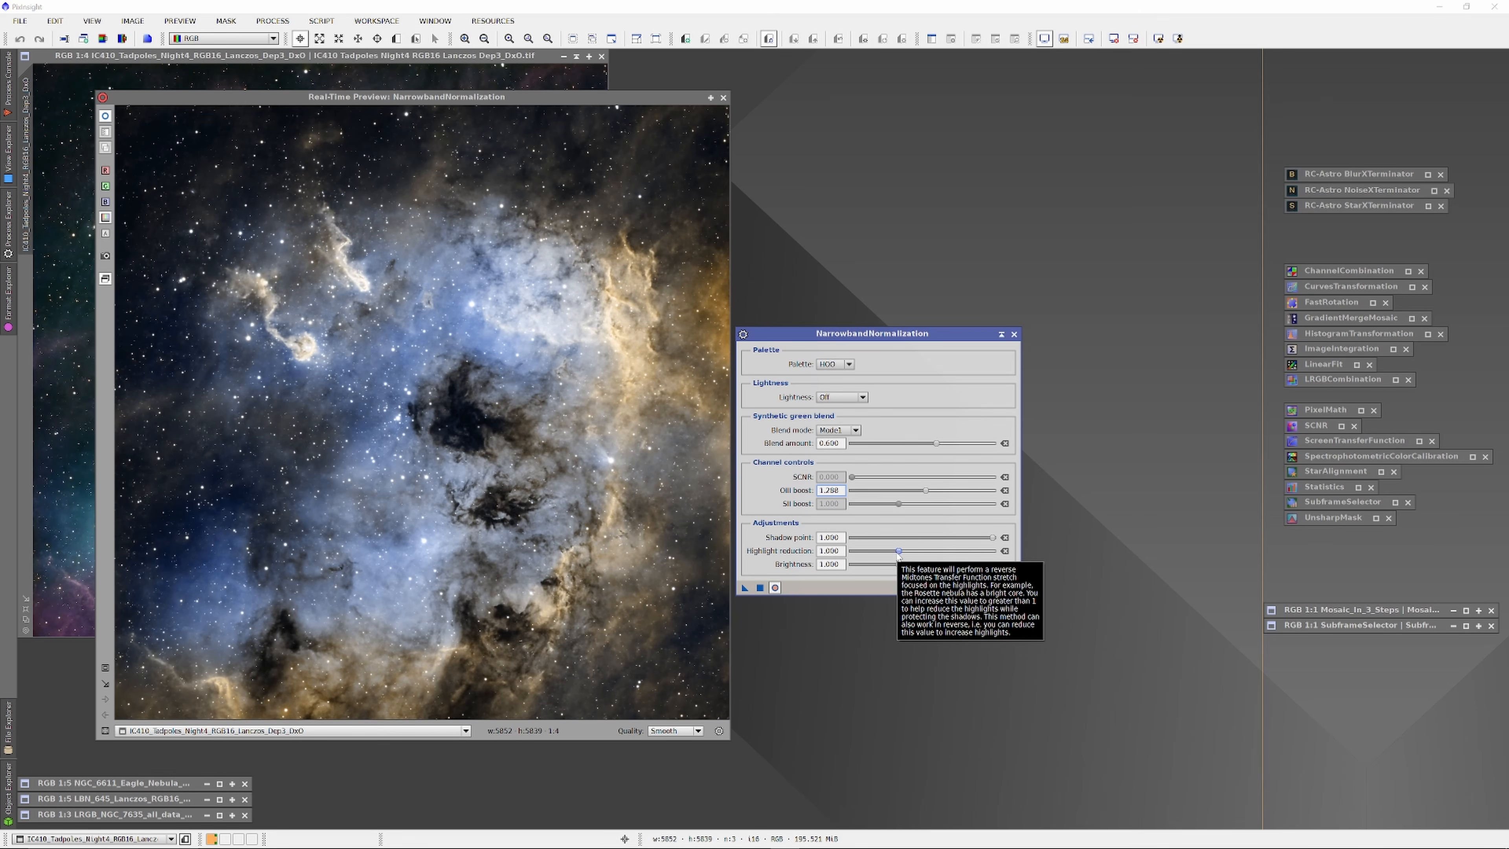
Step: Set the shadow point to 0.350, highlight reduction to 1.120 and brightness to 0.970
left_click_drag(992, 537, 925, 539)
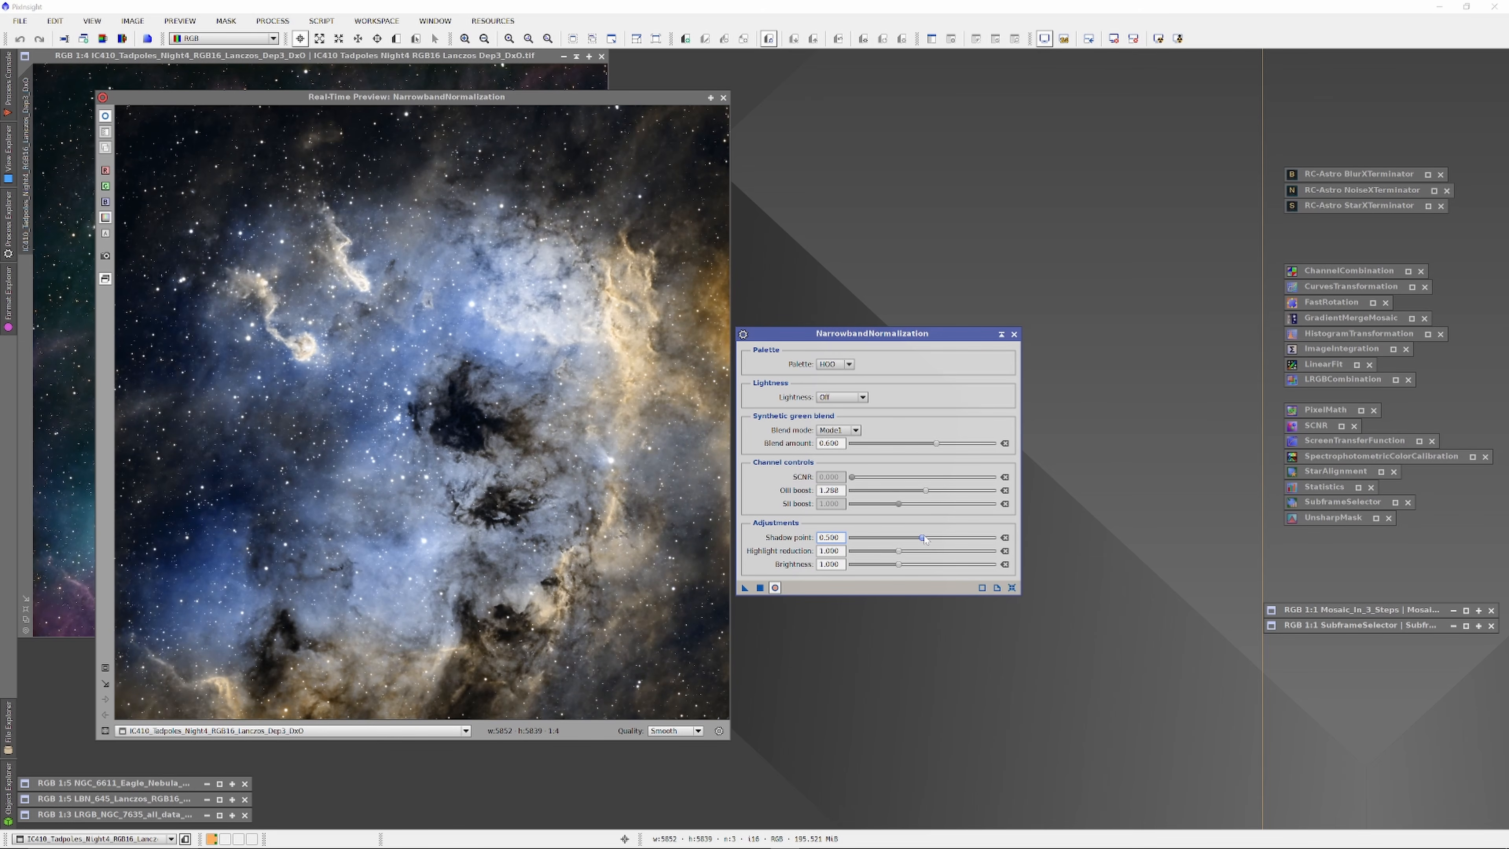
left_click_drag(899, 550, 911, 552)
left_click(911, 538)
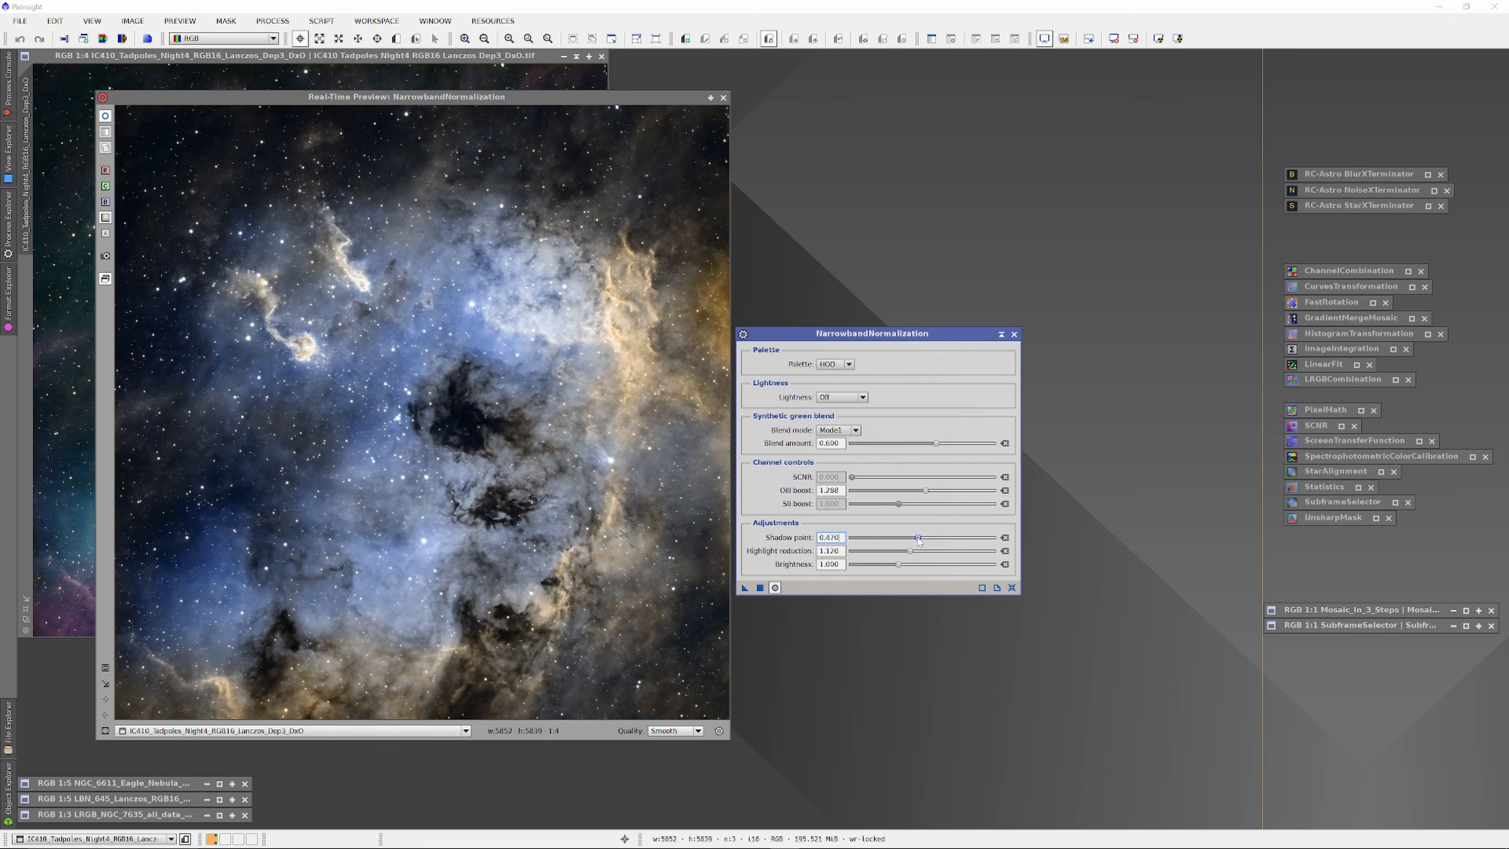
left_click_drag(911, 538, 901, 538)
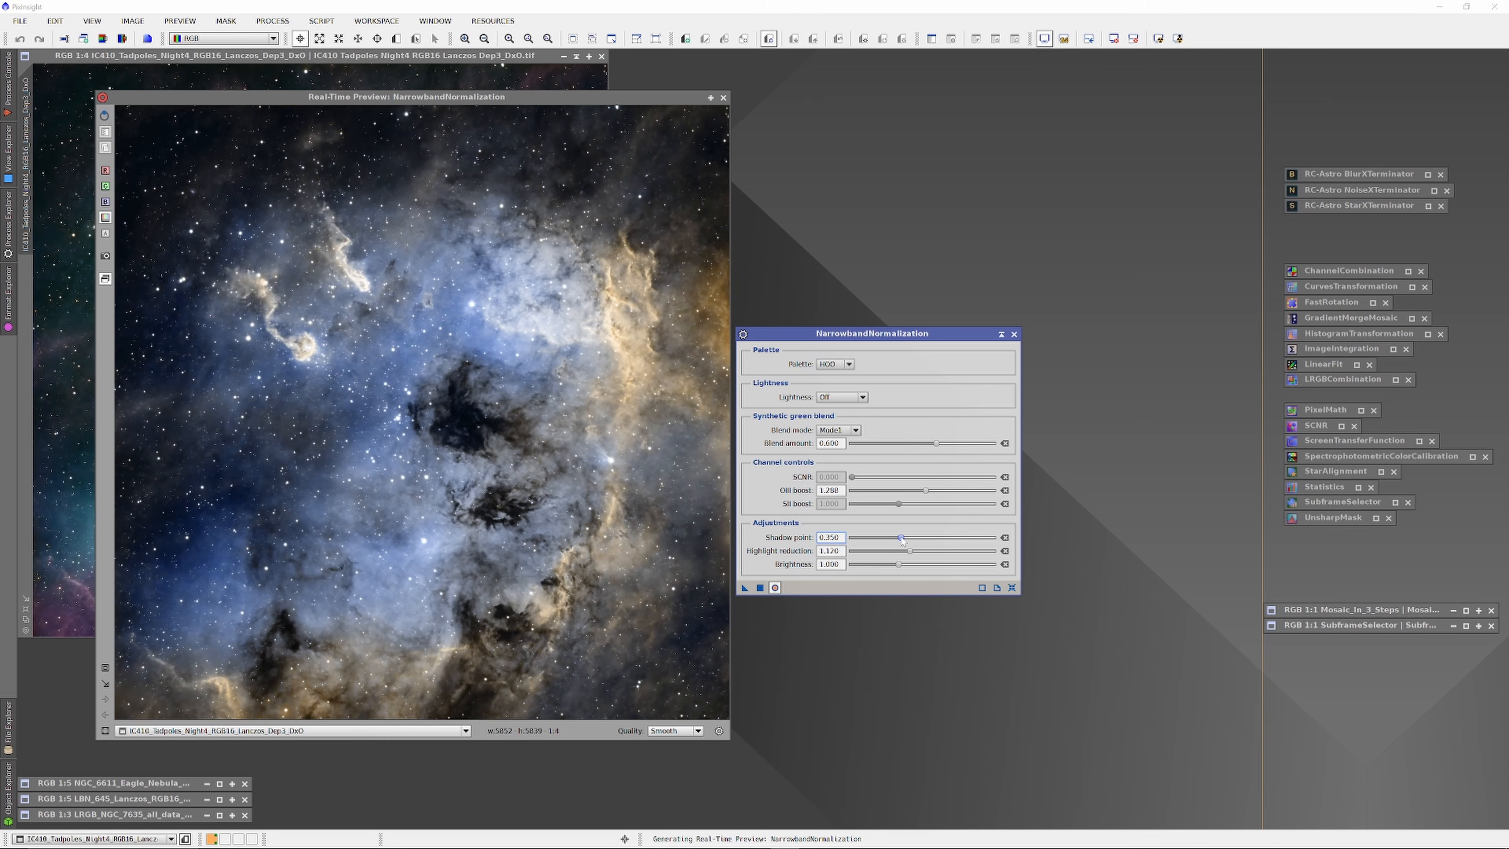
left_click_drag(898, 564, 896, 566)
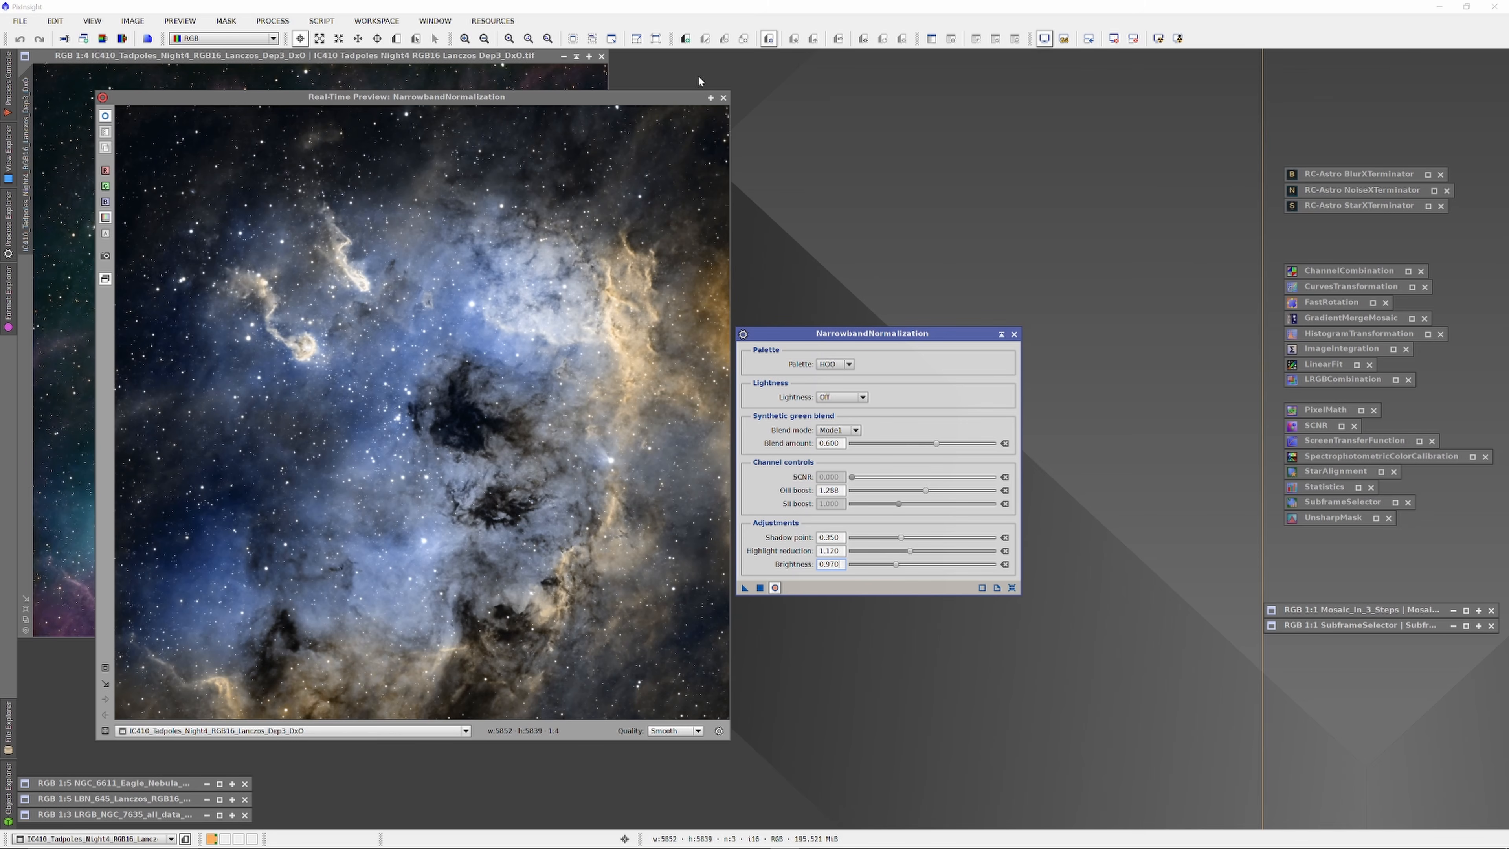
Step: Close the real-time preview and apply the HOO normalization to the Tadpoles image
left_click(723, 99)
left_click(744, 588)
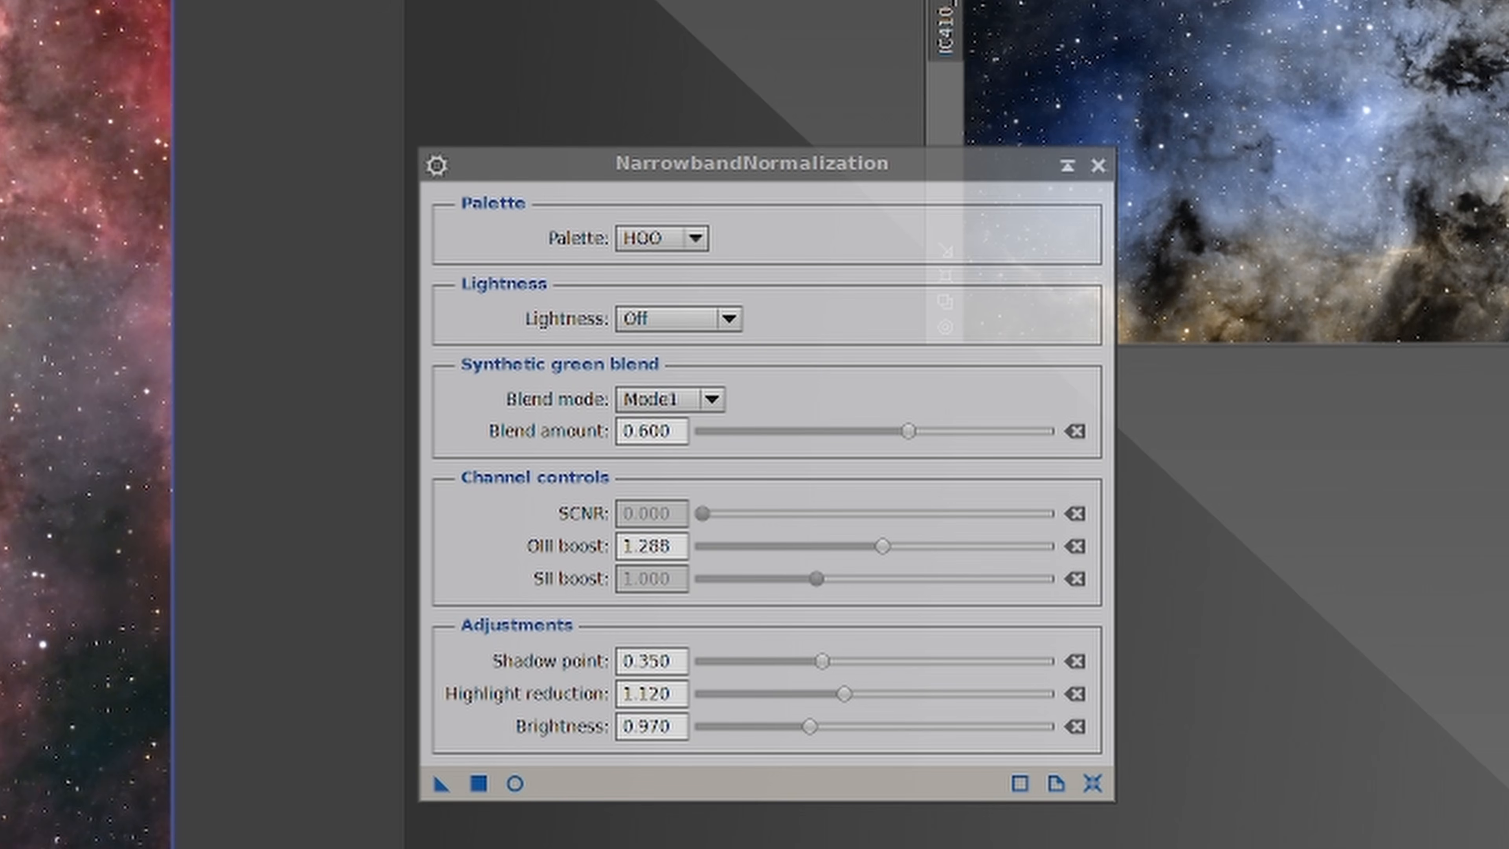
Step: Reopen the real-time preview, switch the palette to SHO, and toggle against the original to compare
left_click(515, 784)
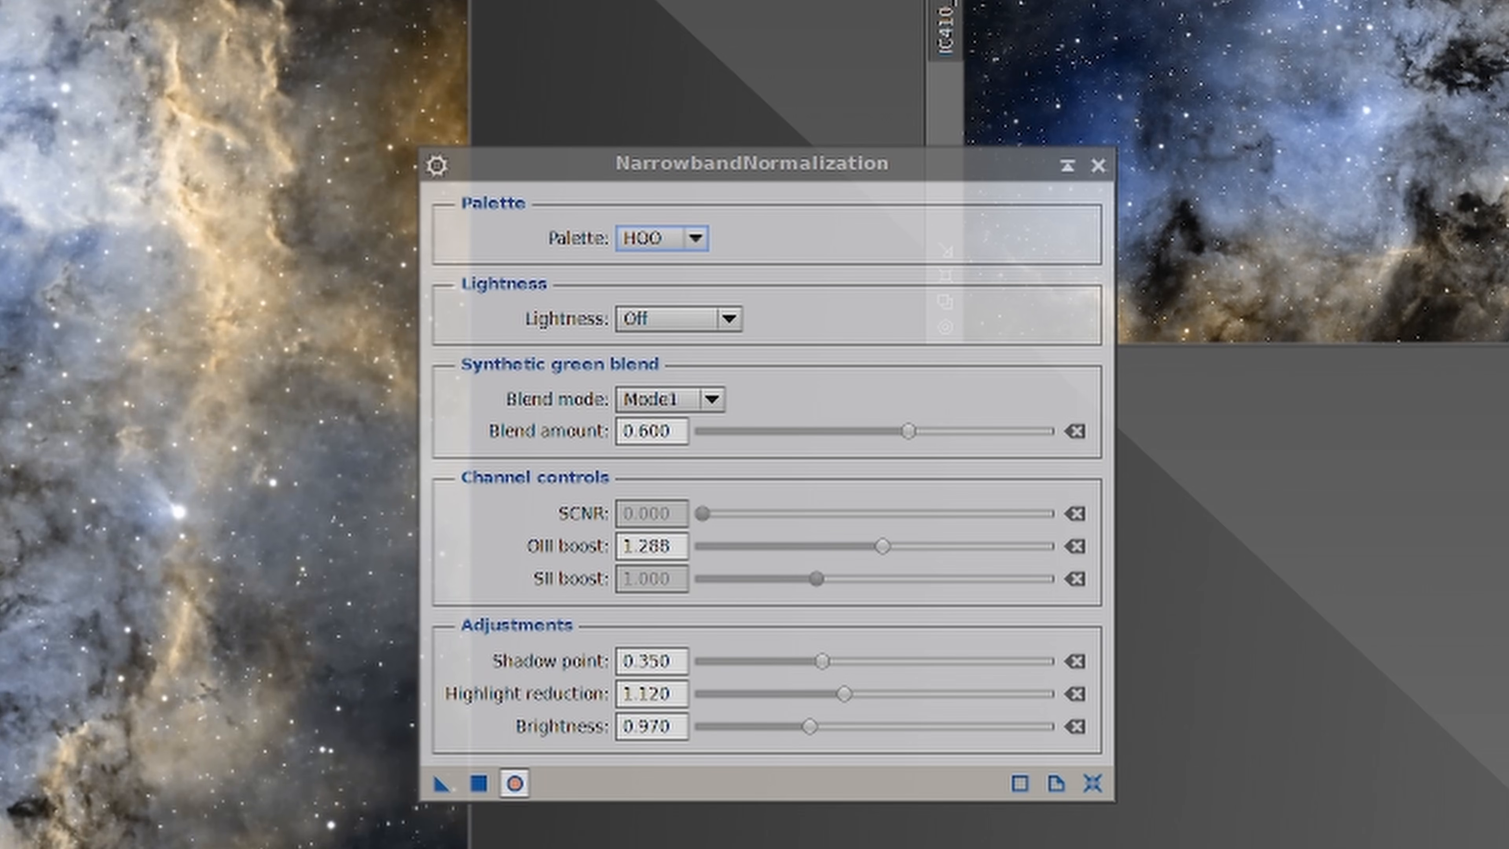
left_click(695, 239)
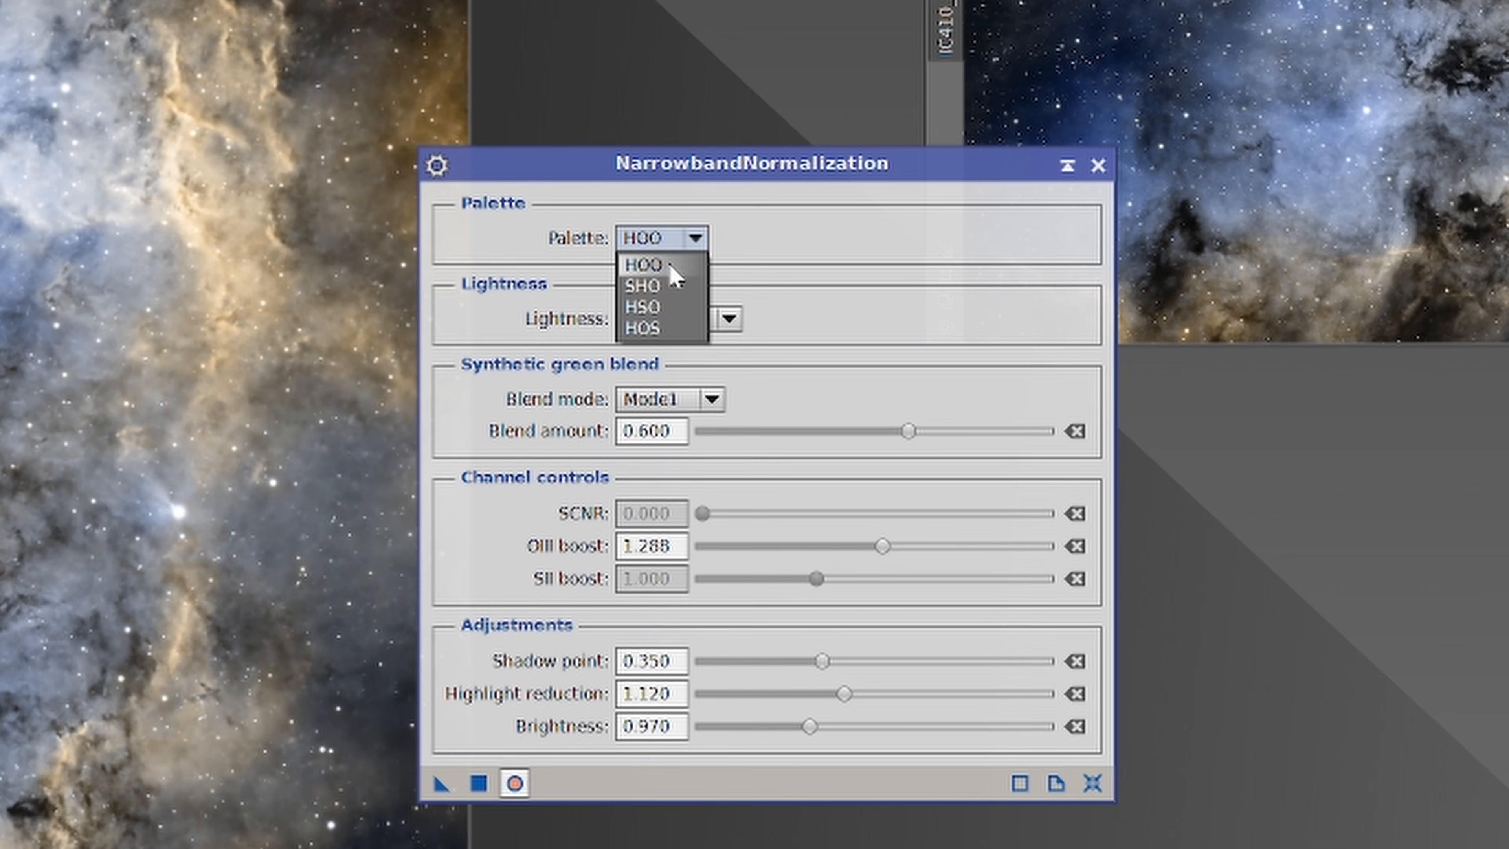
left_click(660, 286)
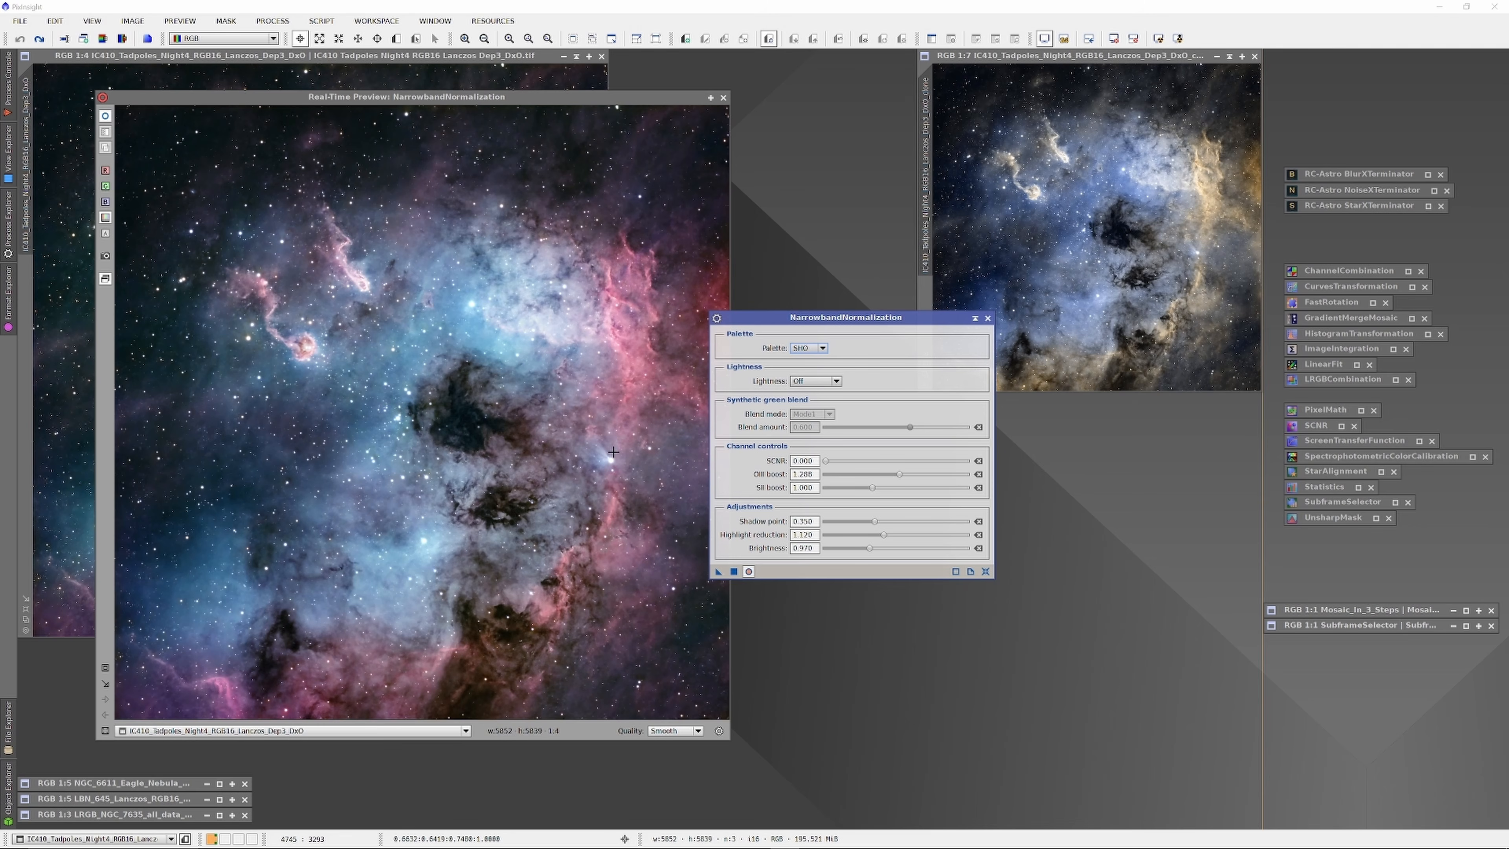
left_click(106, 117)
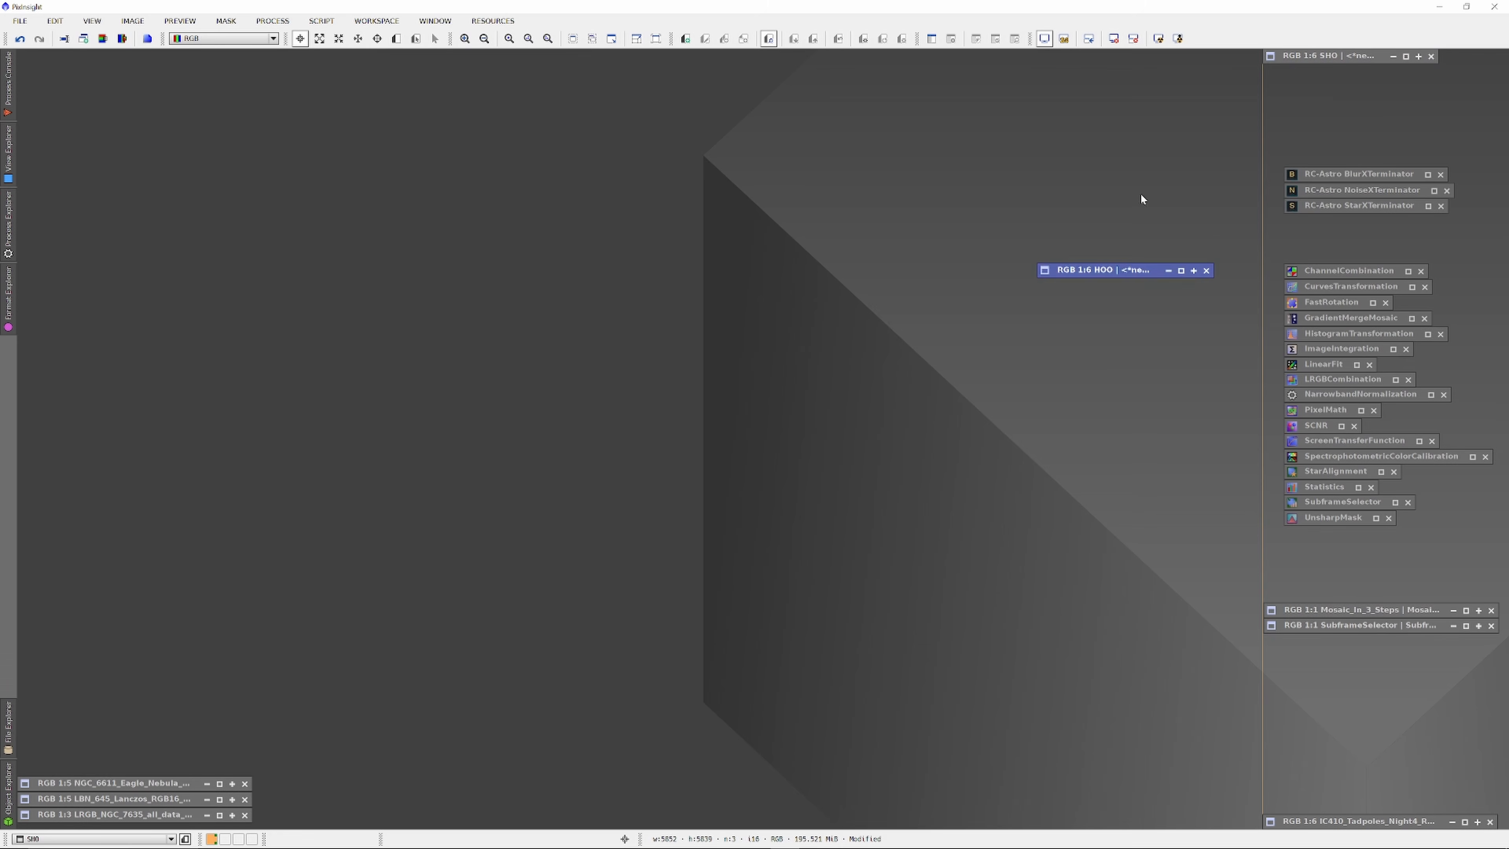
Step: Restore the Eagle Nebula image window and reposition it in the workspace
left_click_drag(1075, 270, 1304, 73)
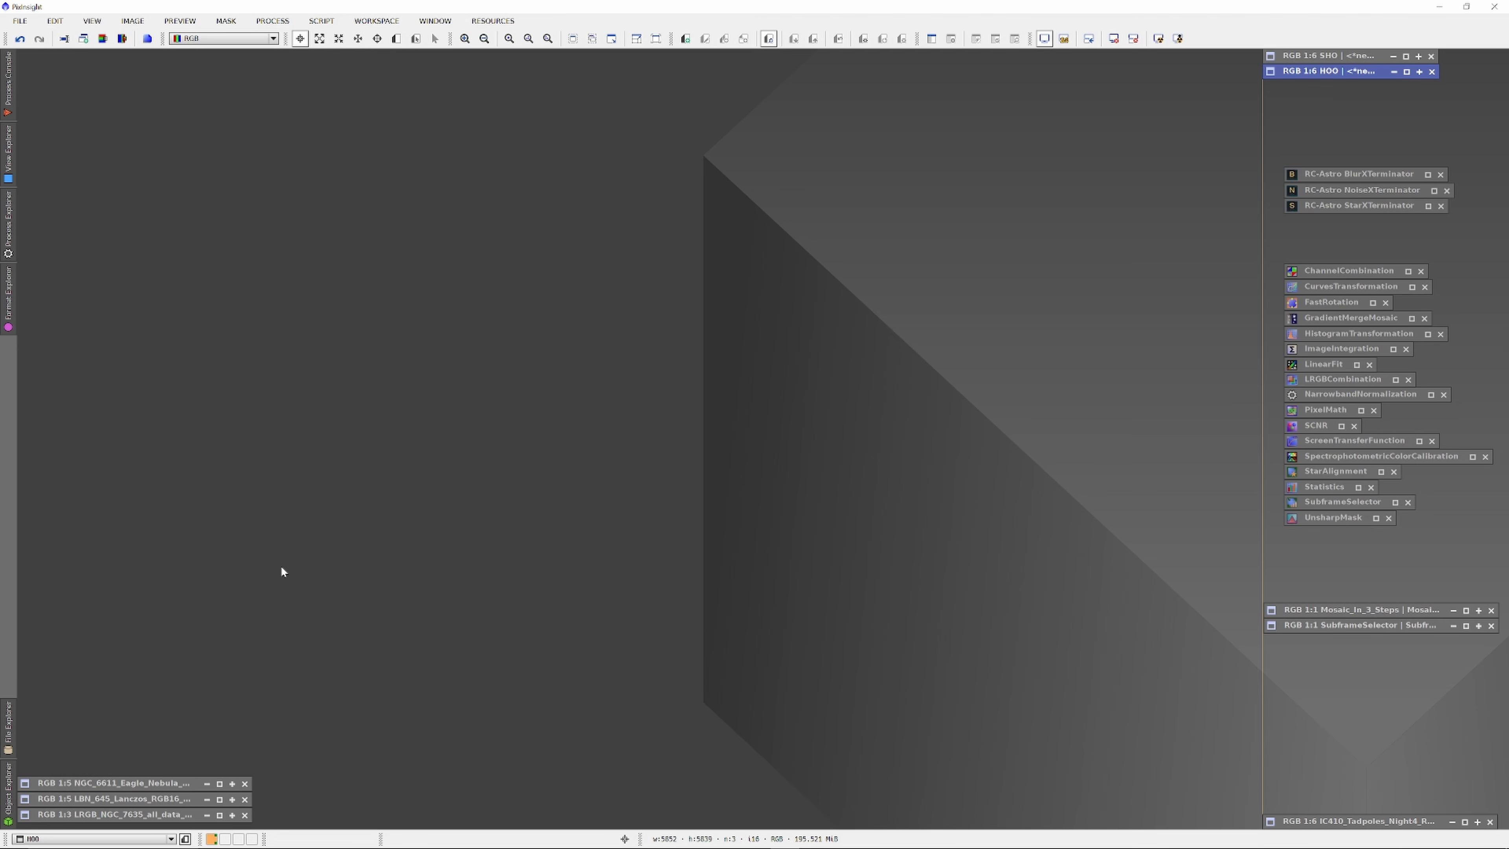
double_click(150, 784)
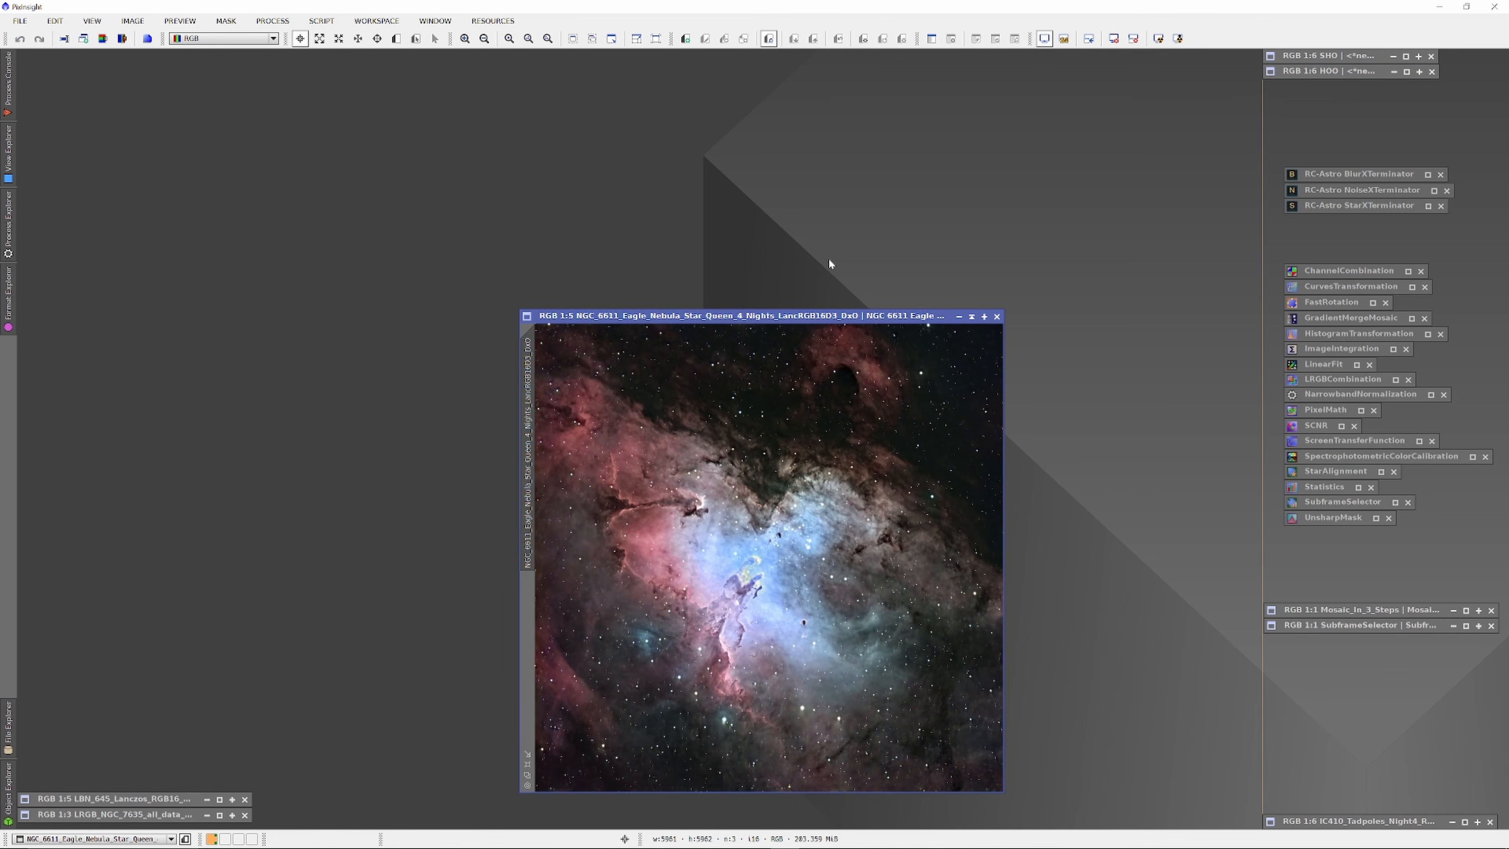
left_click_drag(870, 317, 370, 56)
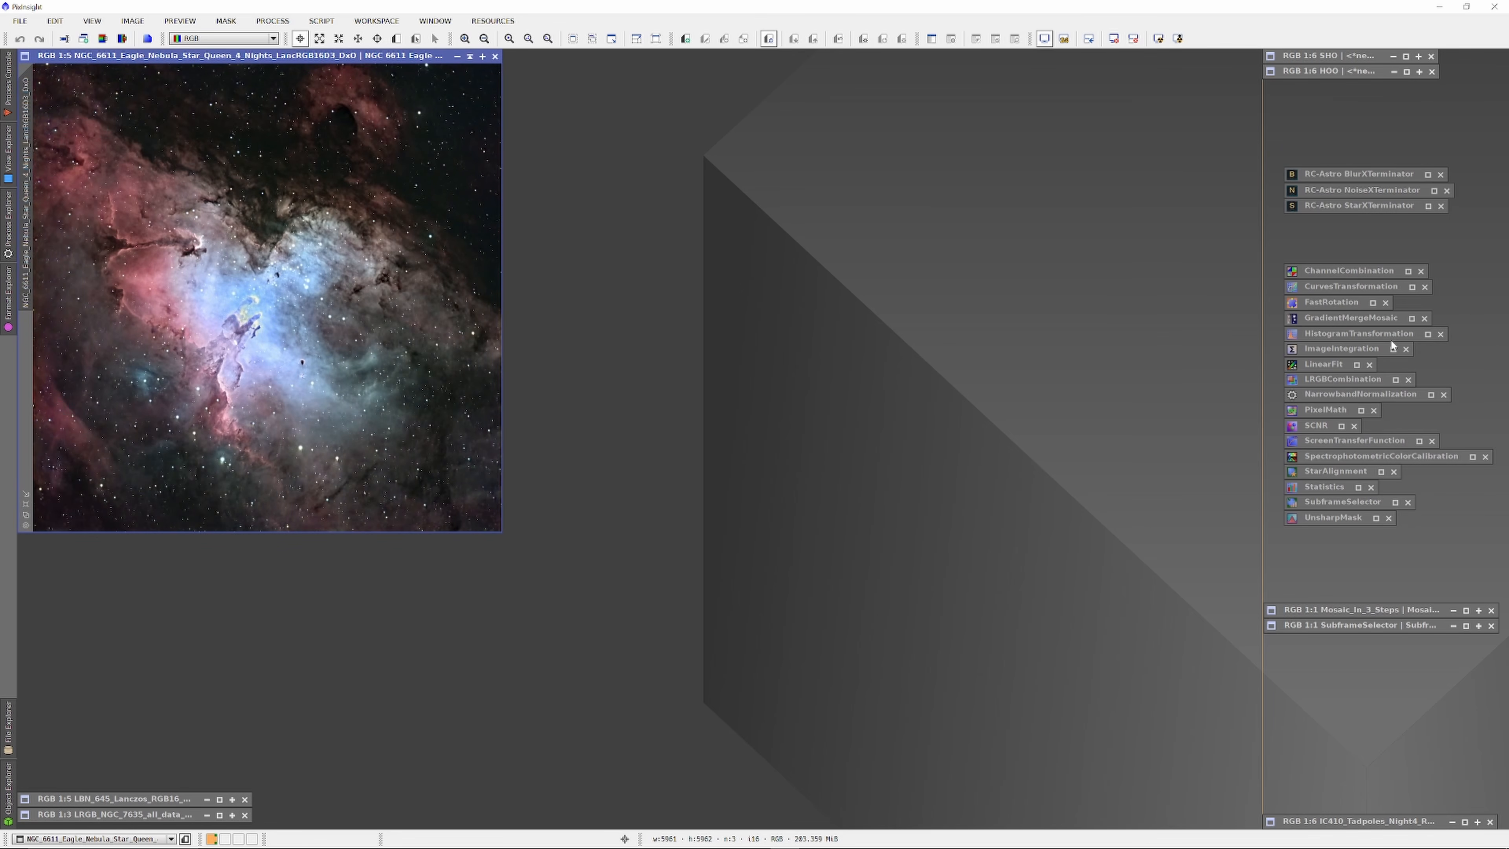
Step: Open the NarrowbandNormalization process for the Eagle Nebula image and reset its parameters to defaults
double_click(1349, 393)
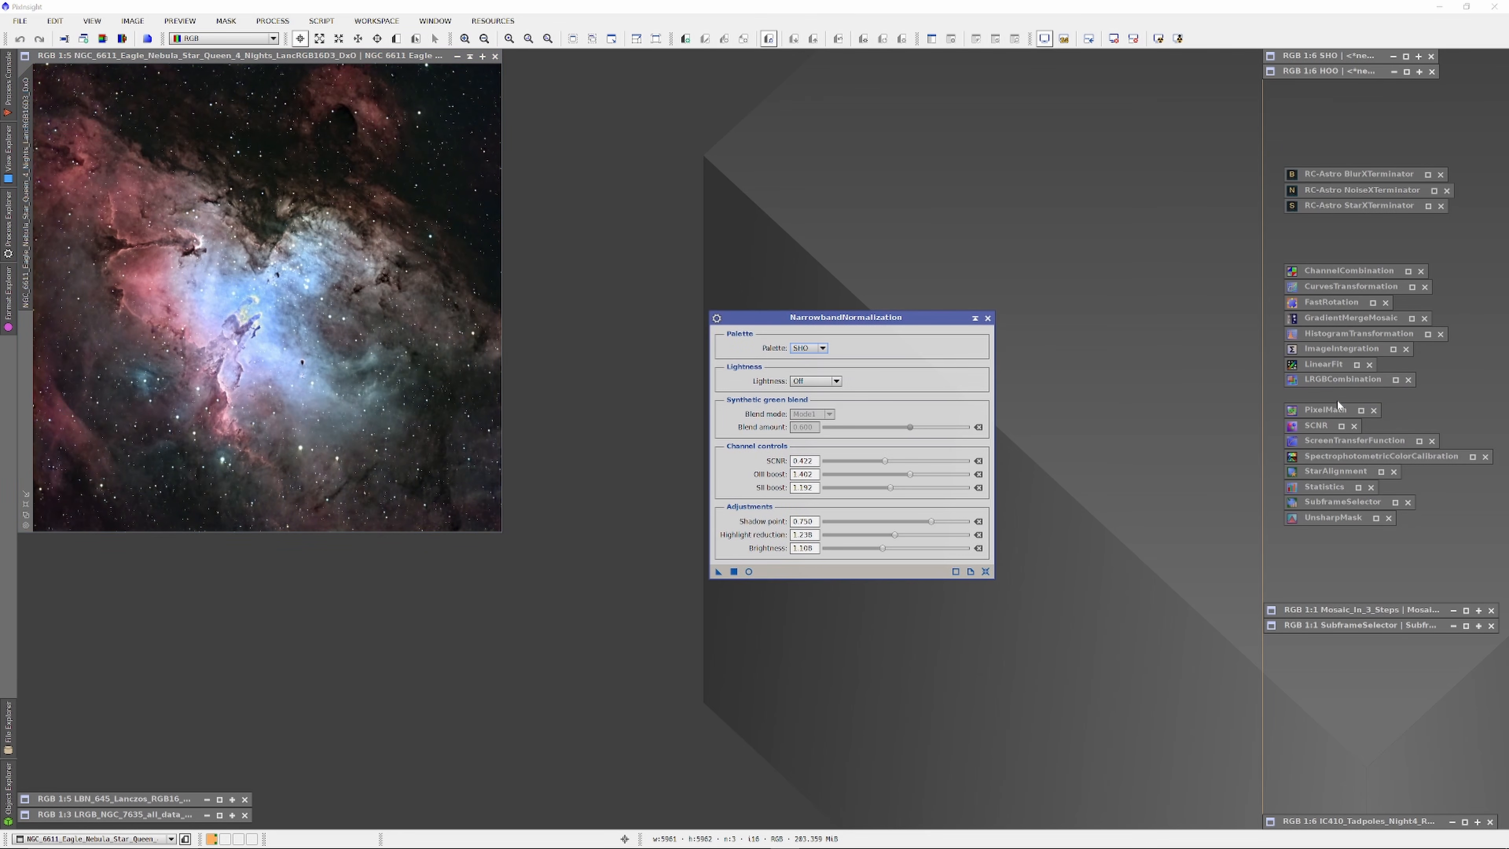
left_click(460, 287)
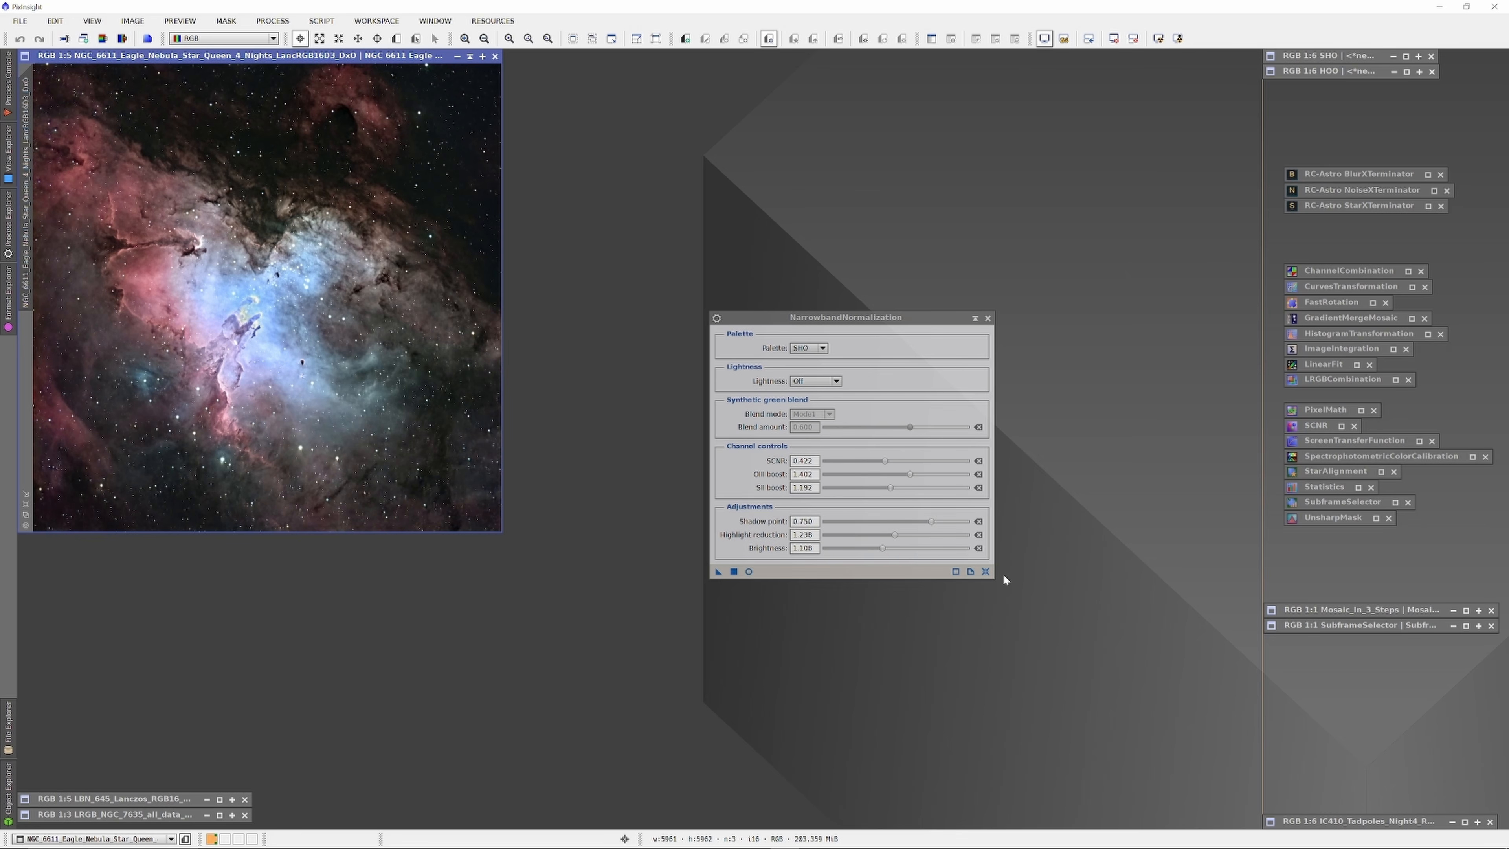
left_click(985, 571)
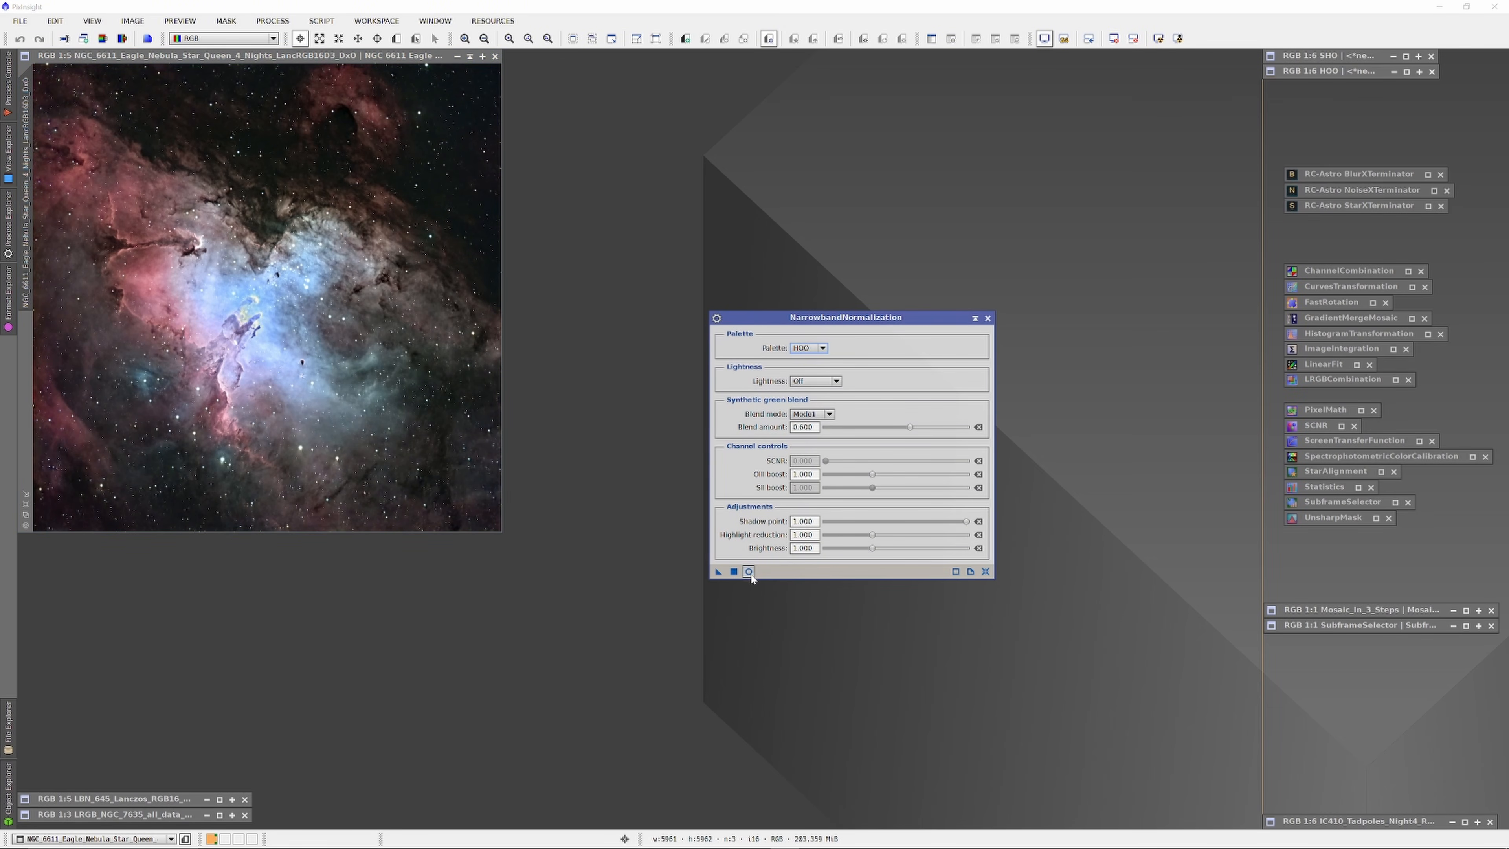
Step: Open a real-time preview of the Eagle Nebula, reset the parameters again, and switch the palette to SHO
left_click(749, 572)
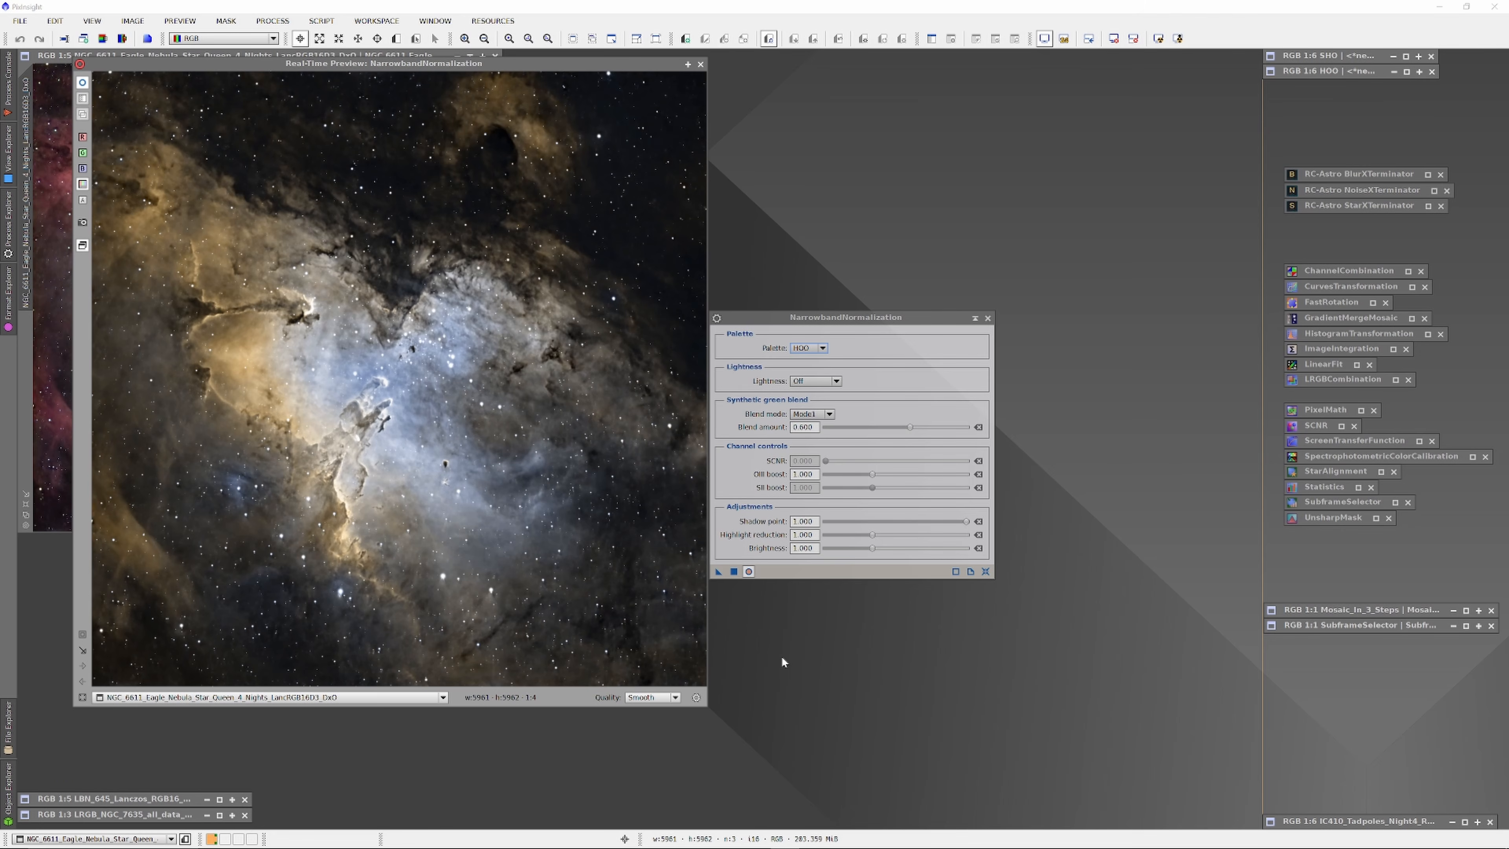
left_click(822, 349)
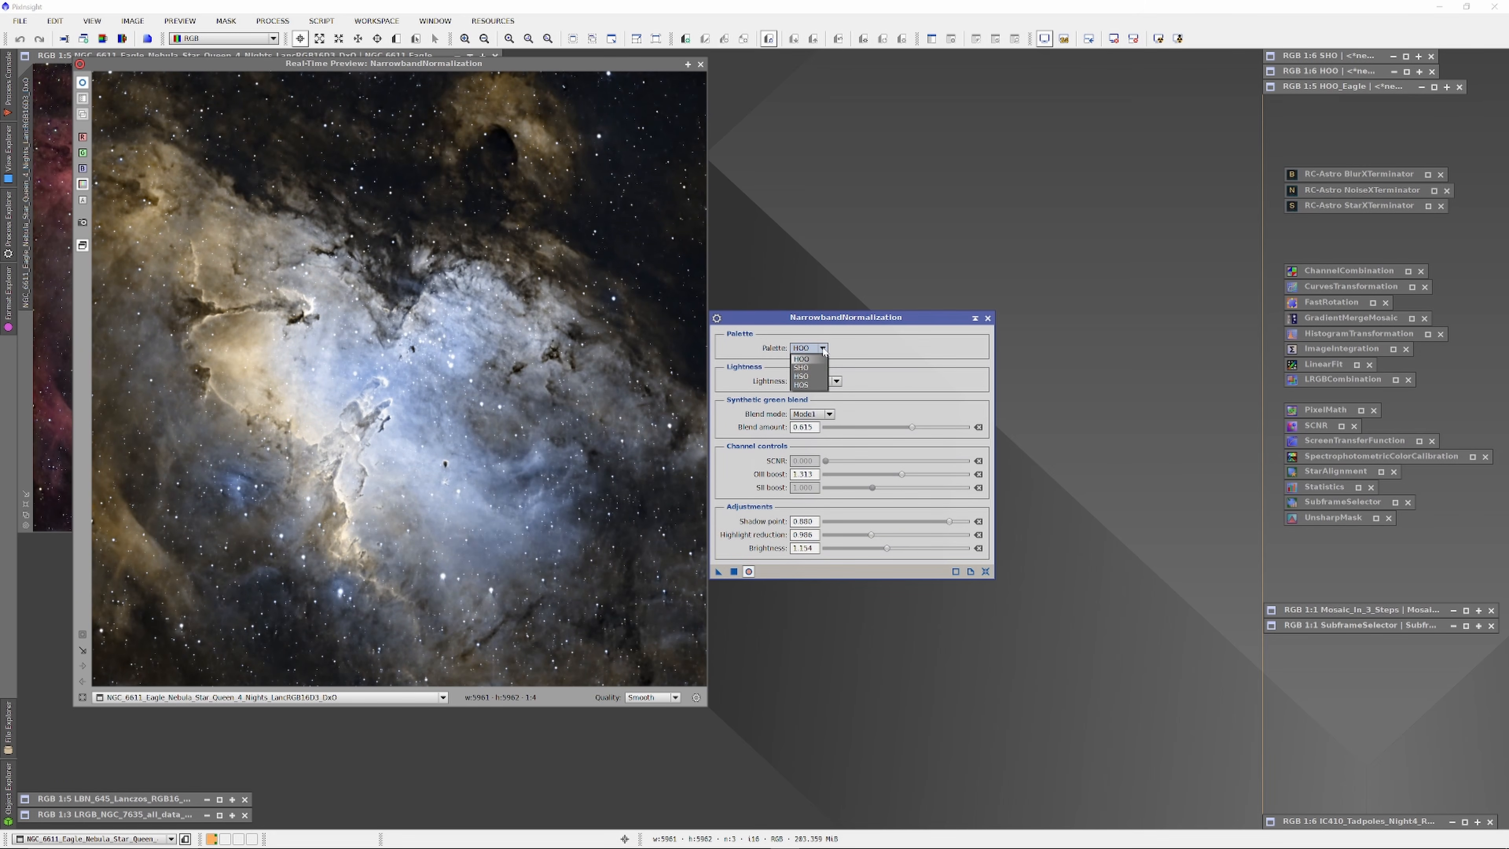
left_click(985, 571)
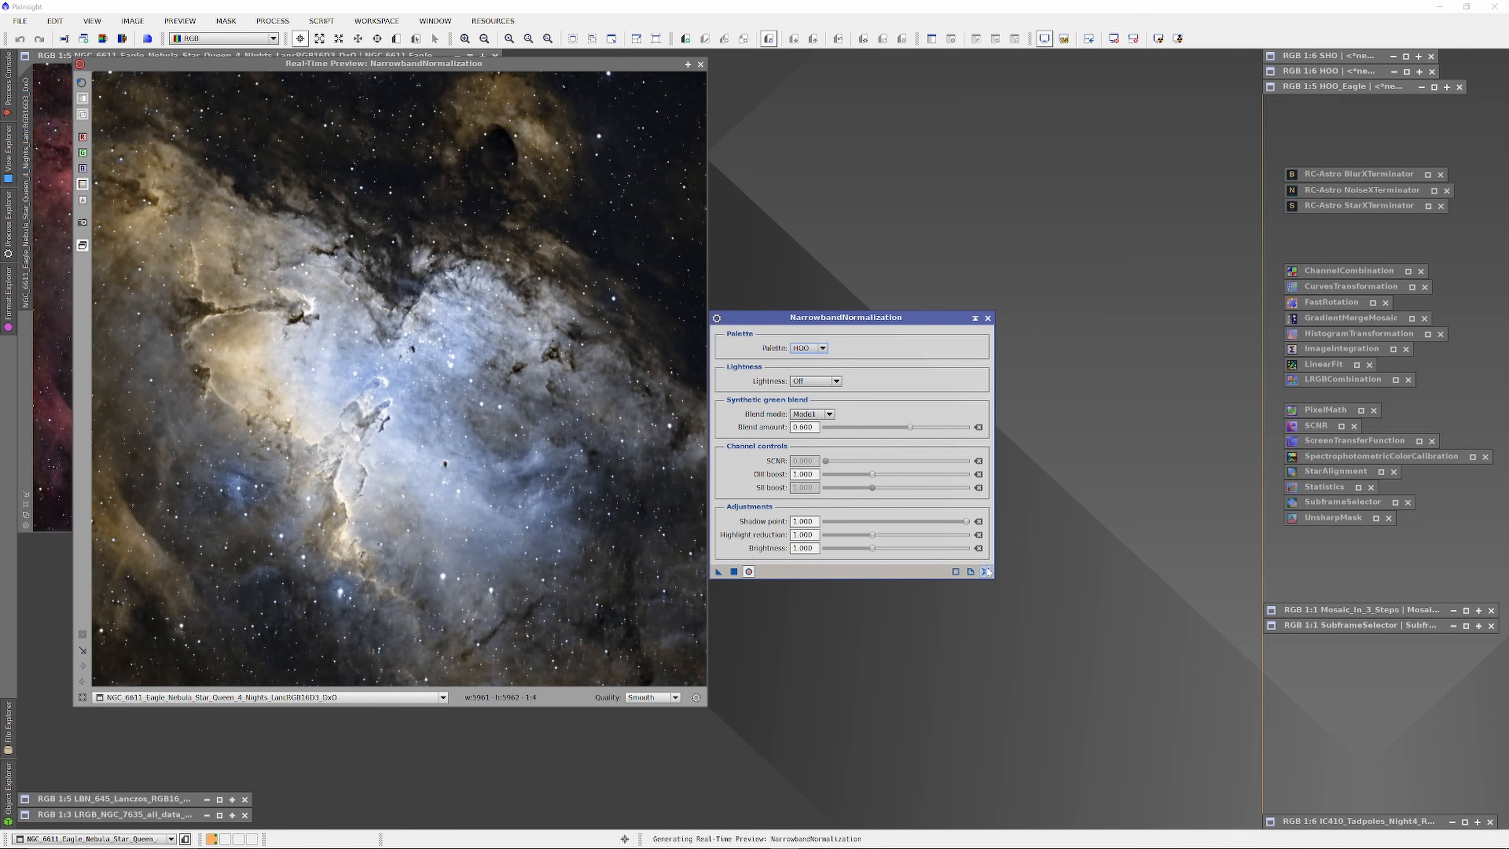
left_click(811, 348)
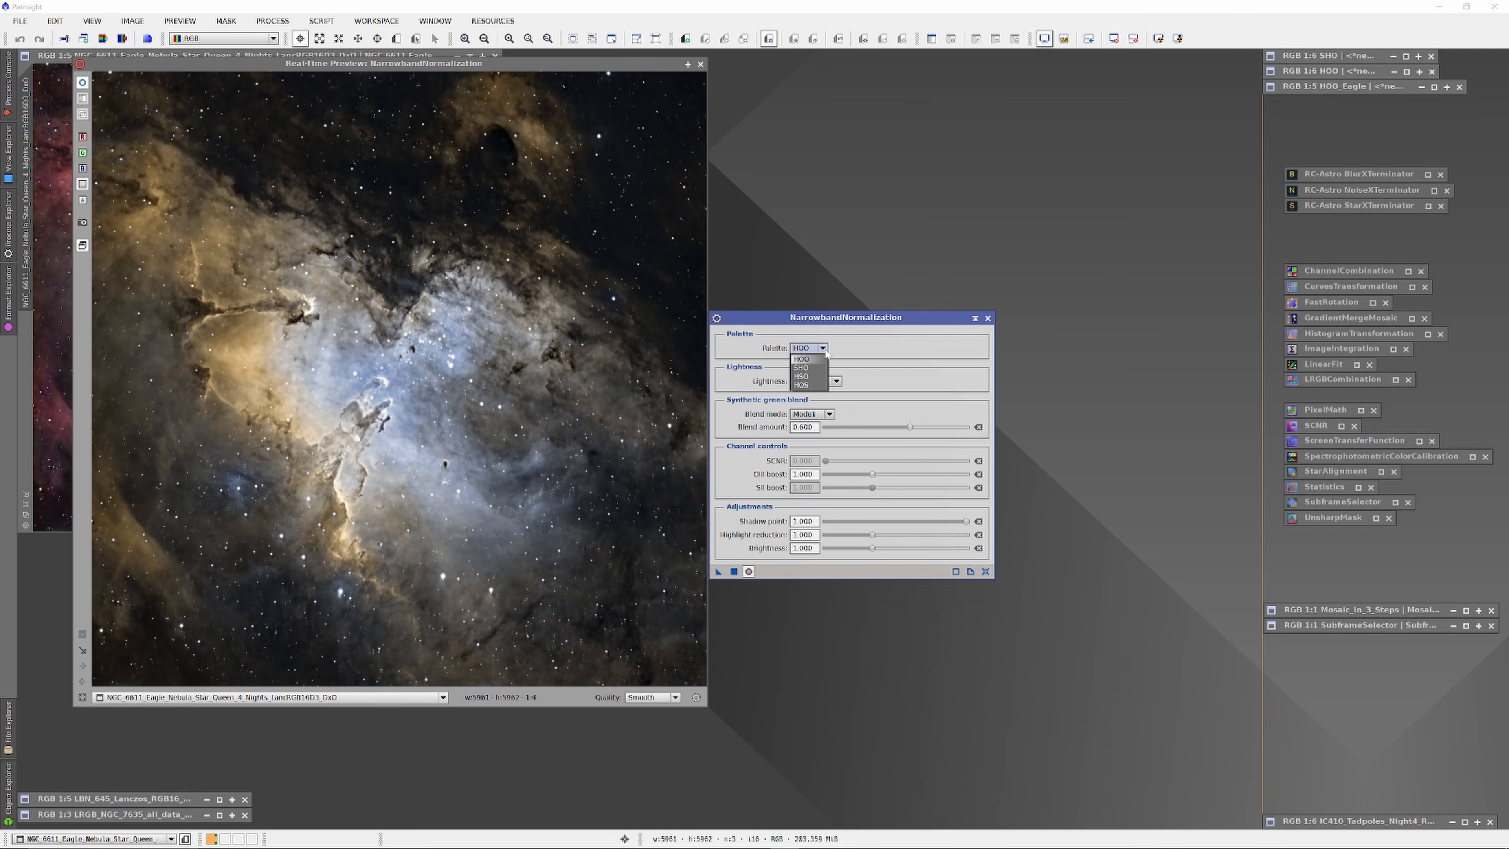
left_click(806, 368)
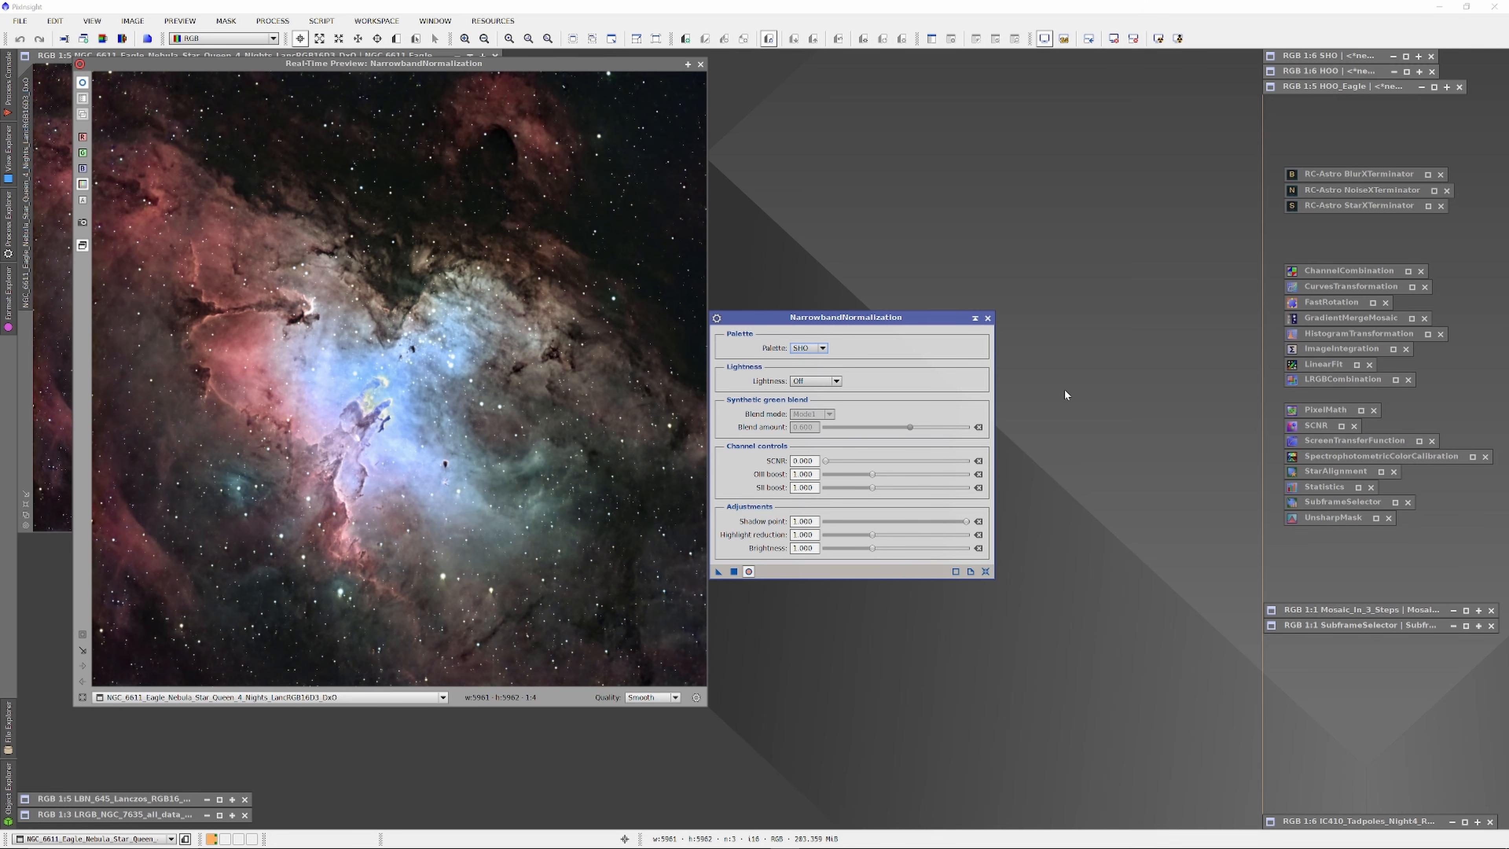
Step: Set the SCNR amount to about 0.268 and the OIII boost to about 1.140
left_click(826, 461)
left_click_drag(830, 465, 865, 460)
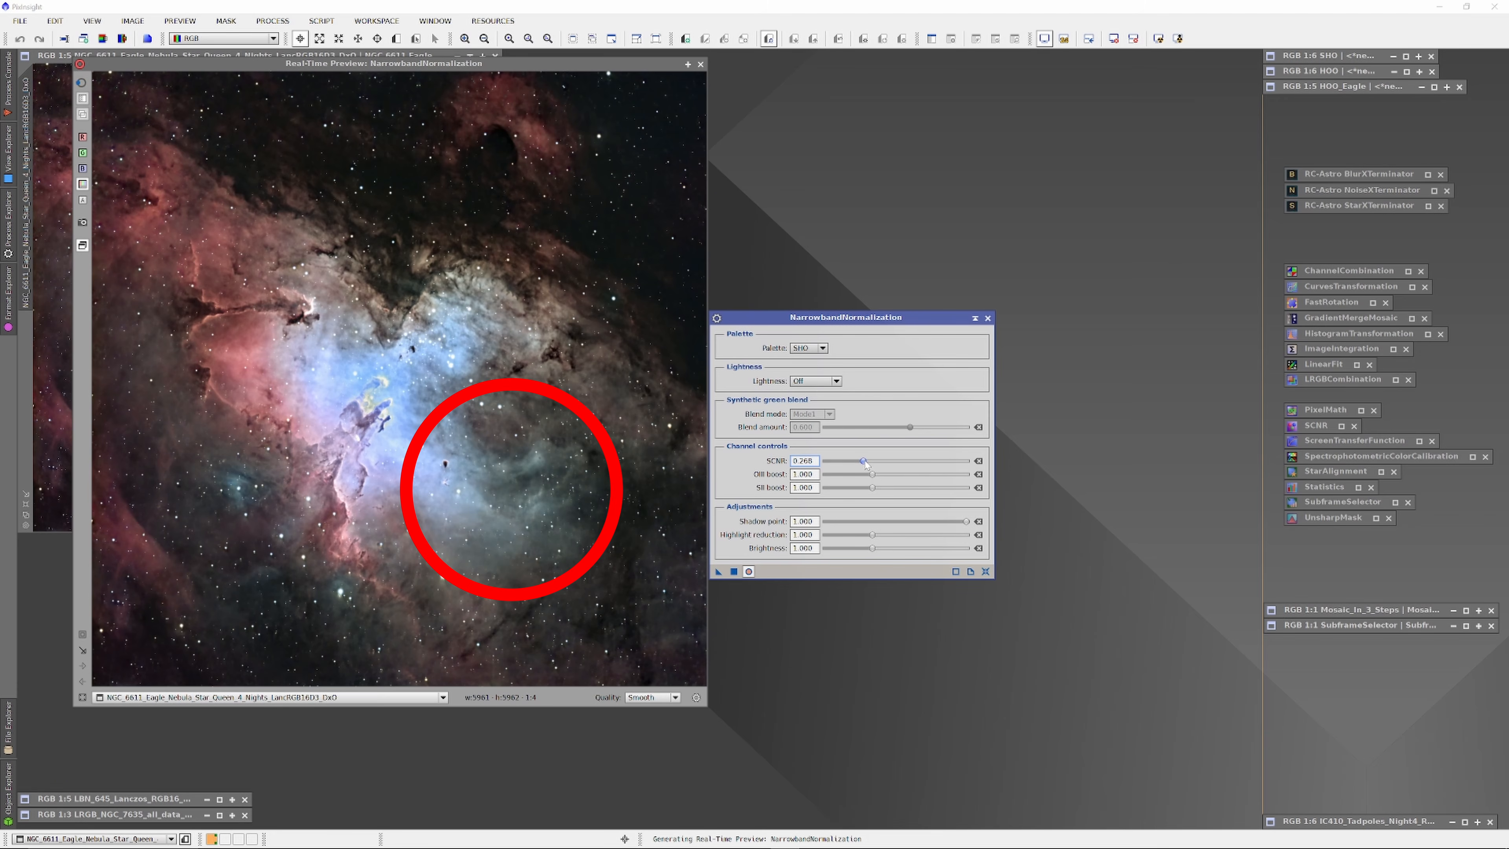
left_click_drag(873, 476, 887, 477)
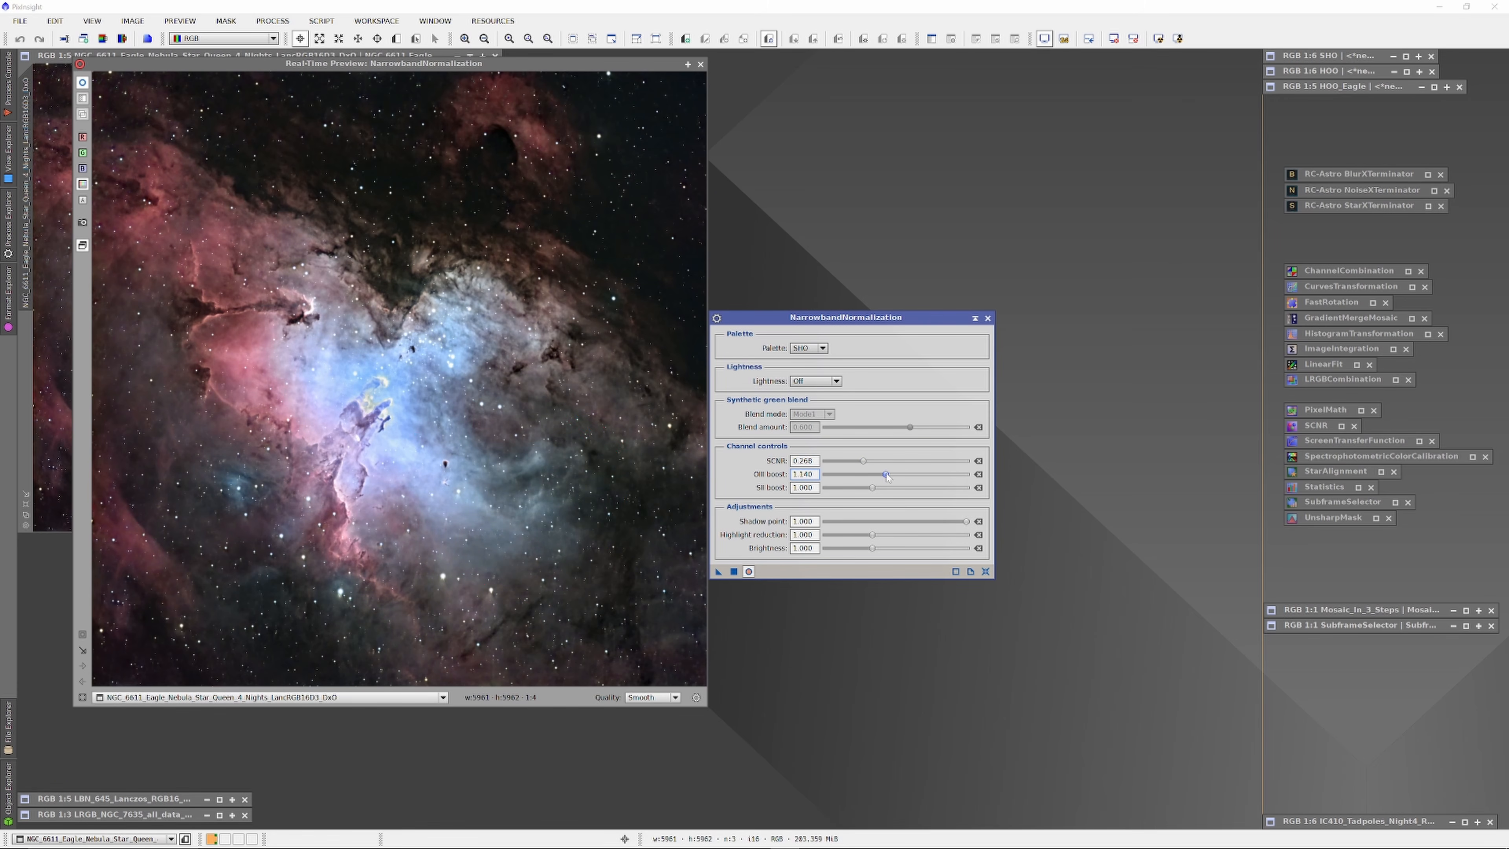
Step: Switch the palette to HOO with blend mode Mode3, then back to SHO
left_click_drag(886, 476, 836, 463)
left_click(822, 415)
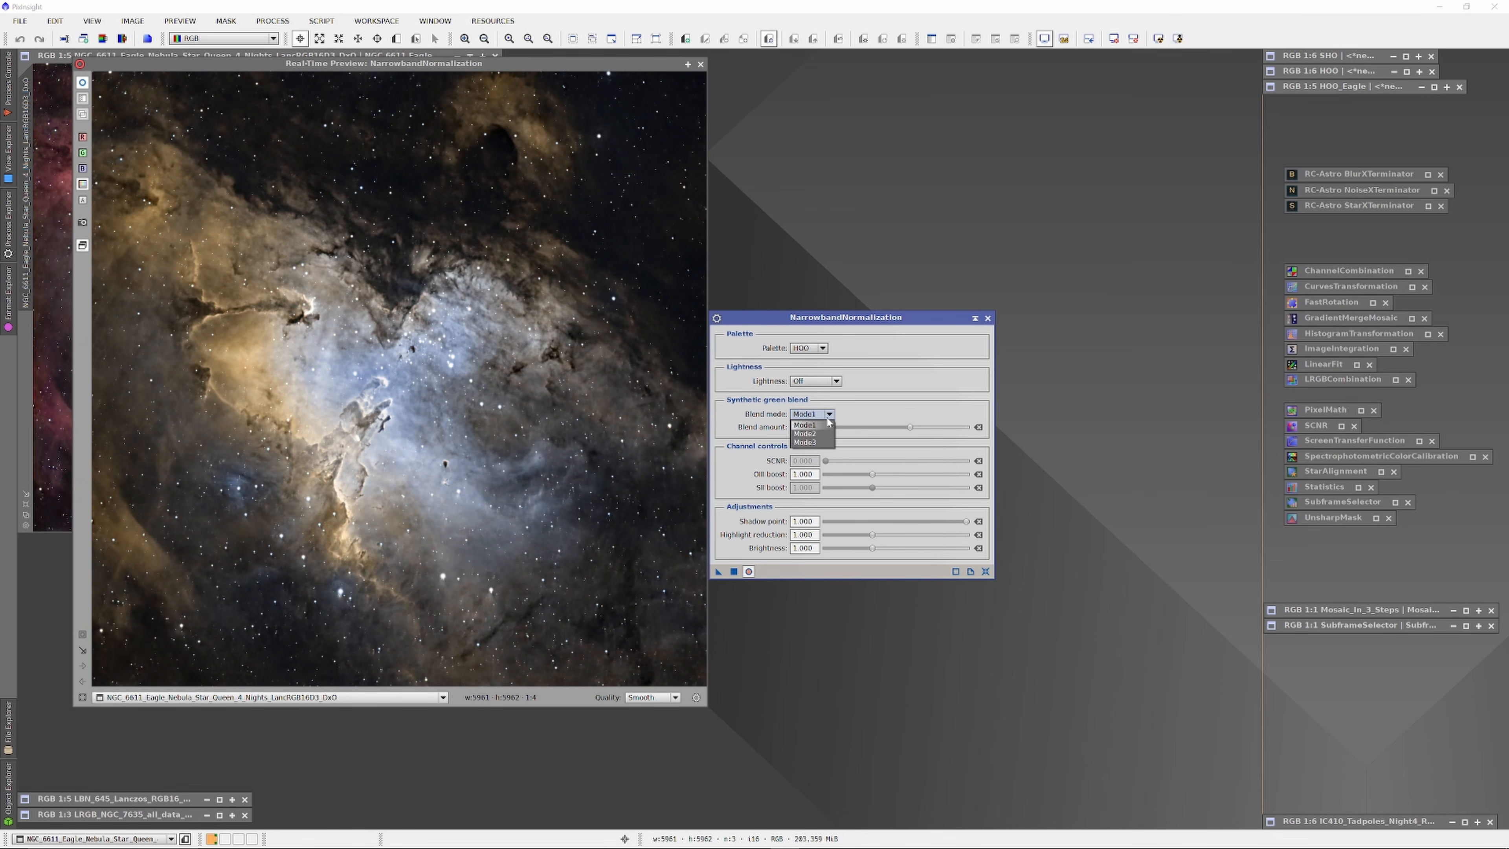
left_click(817, 434)
left_click(822, 414)
left_click(817, 443)
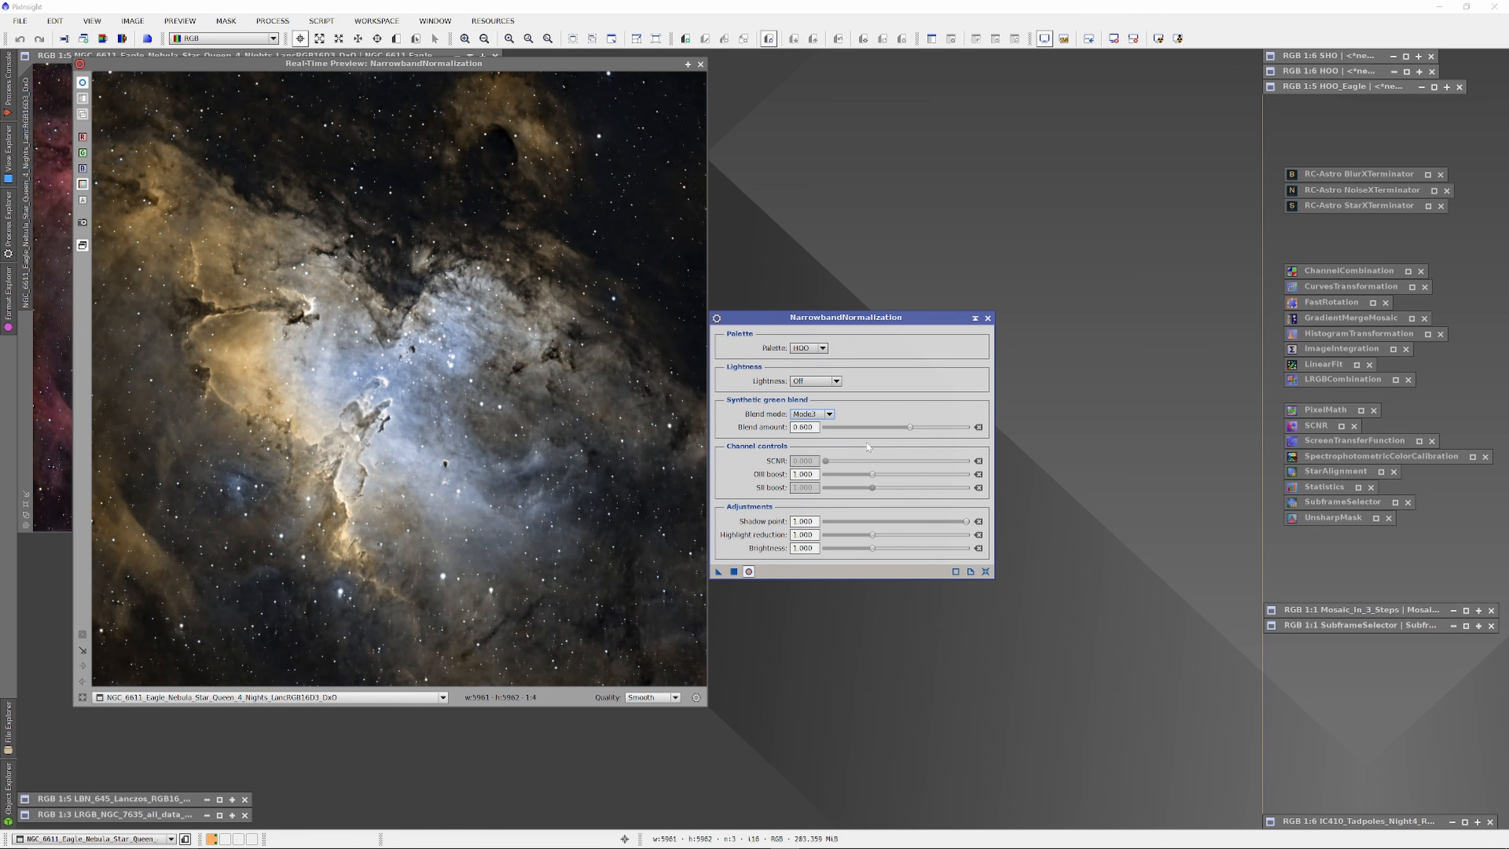
left_click(823, 348)
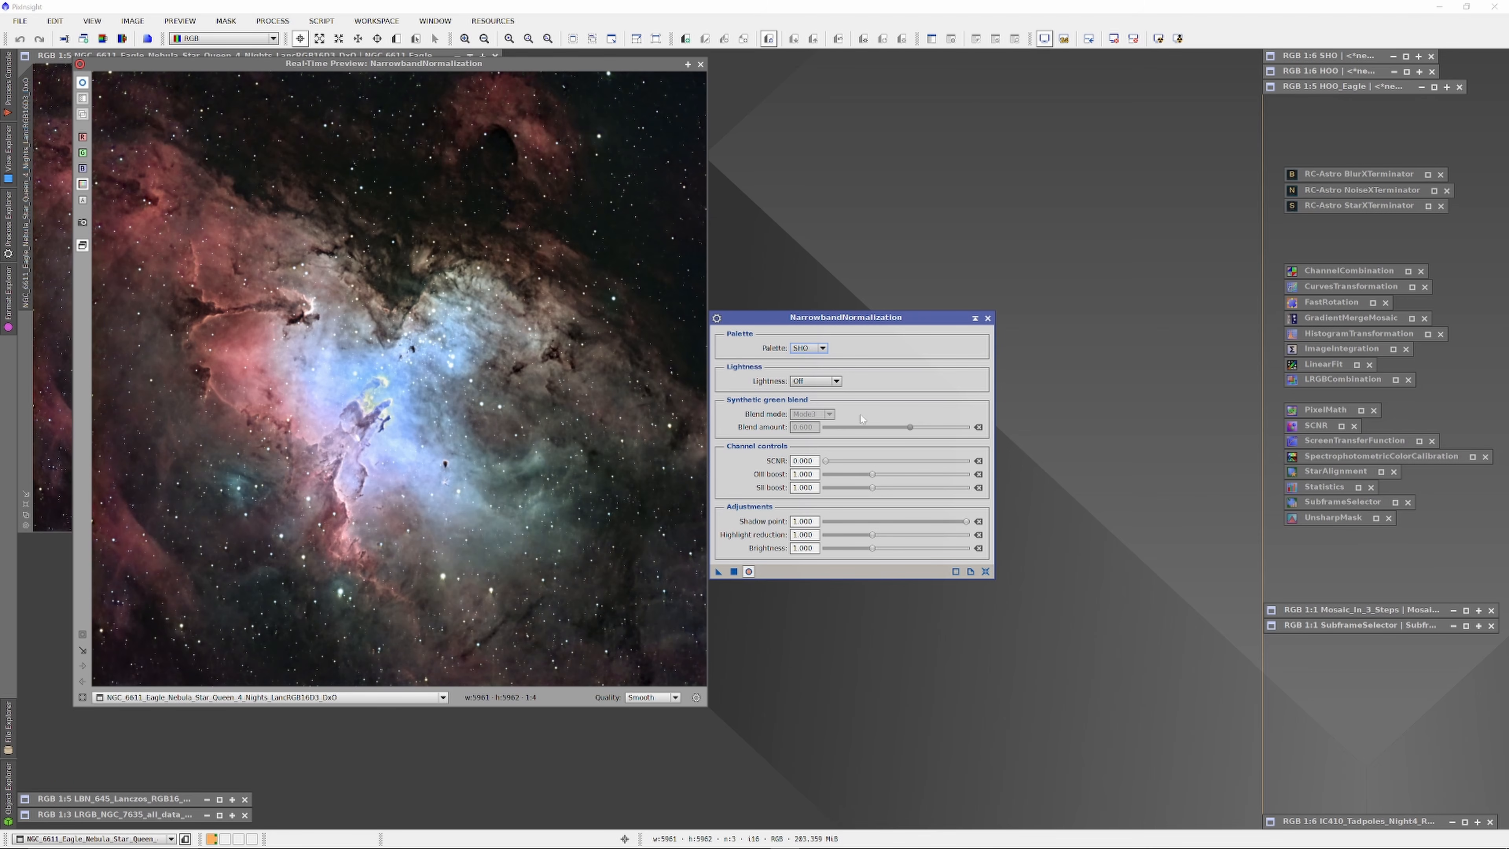
Step: Set the OIII boost to 1.170, the SII boost to 0.950, and the SCNR amount to 0.291
left_click(802, 368)
key("Tab")
mouse_move(872, 474)
left_mouse_down()
mouse_move(888, 474)
mouse_move(851, 461)
mouse_move(884, 487)
mouse_move(872, 488)
left_mouse_up()
left_click(825, 461)
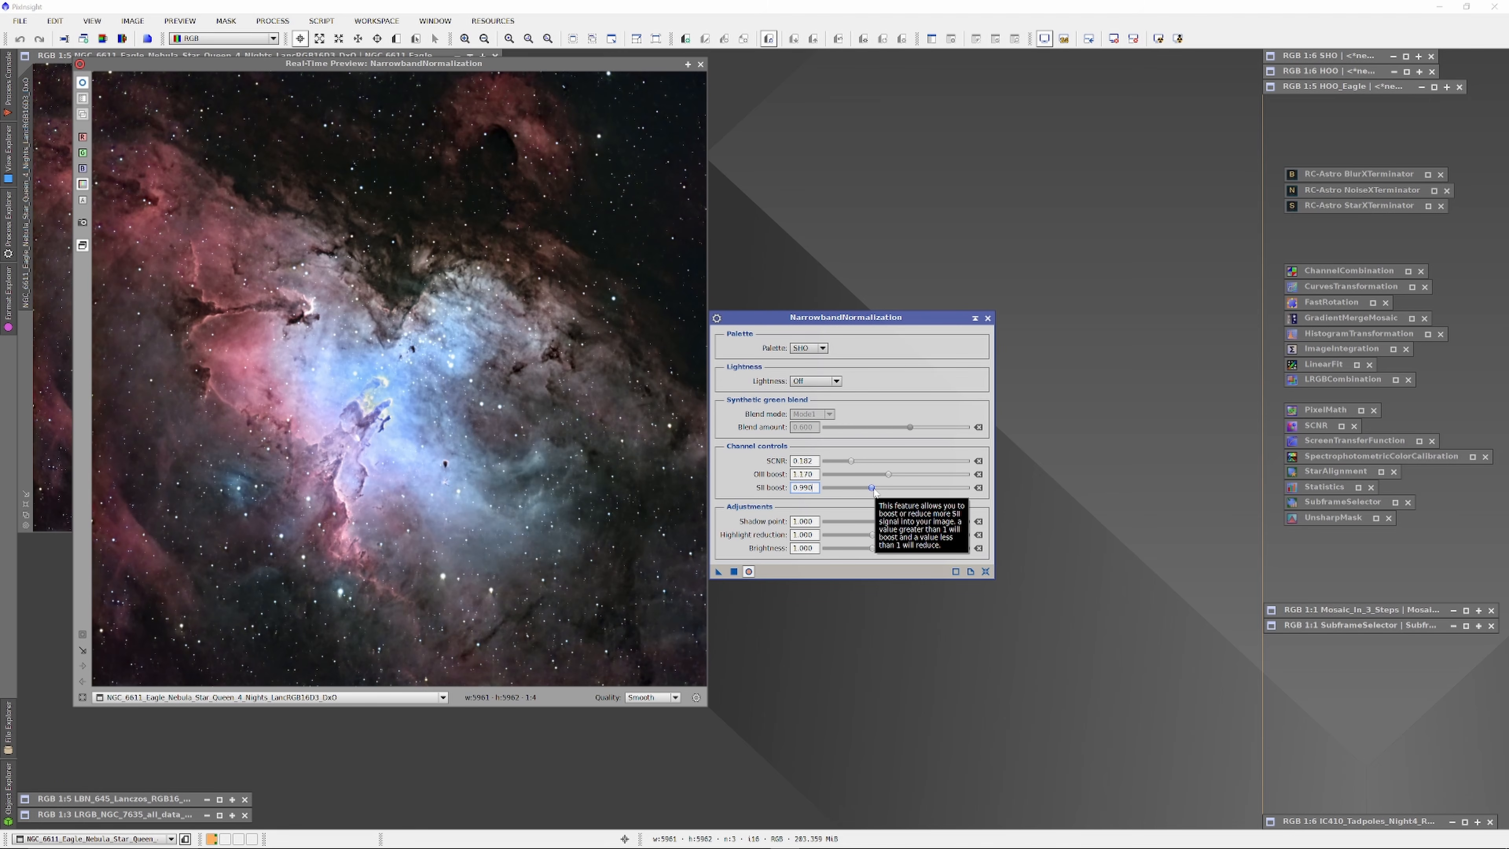
mouse_move(851, 461)
left_mouse_down()
mouse_move(882, 465)
mouse_move(866, 461)
left_mouse_up()
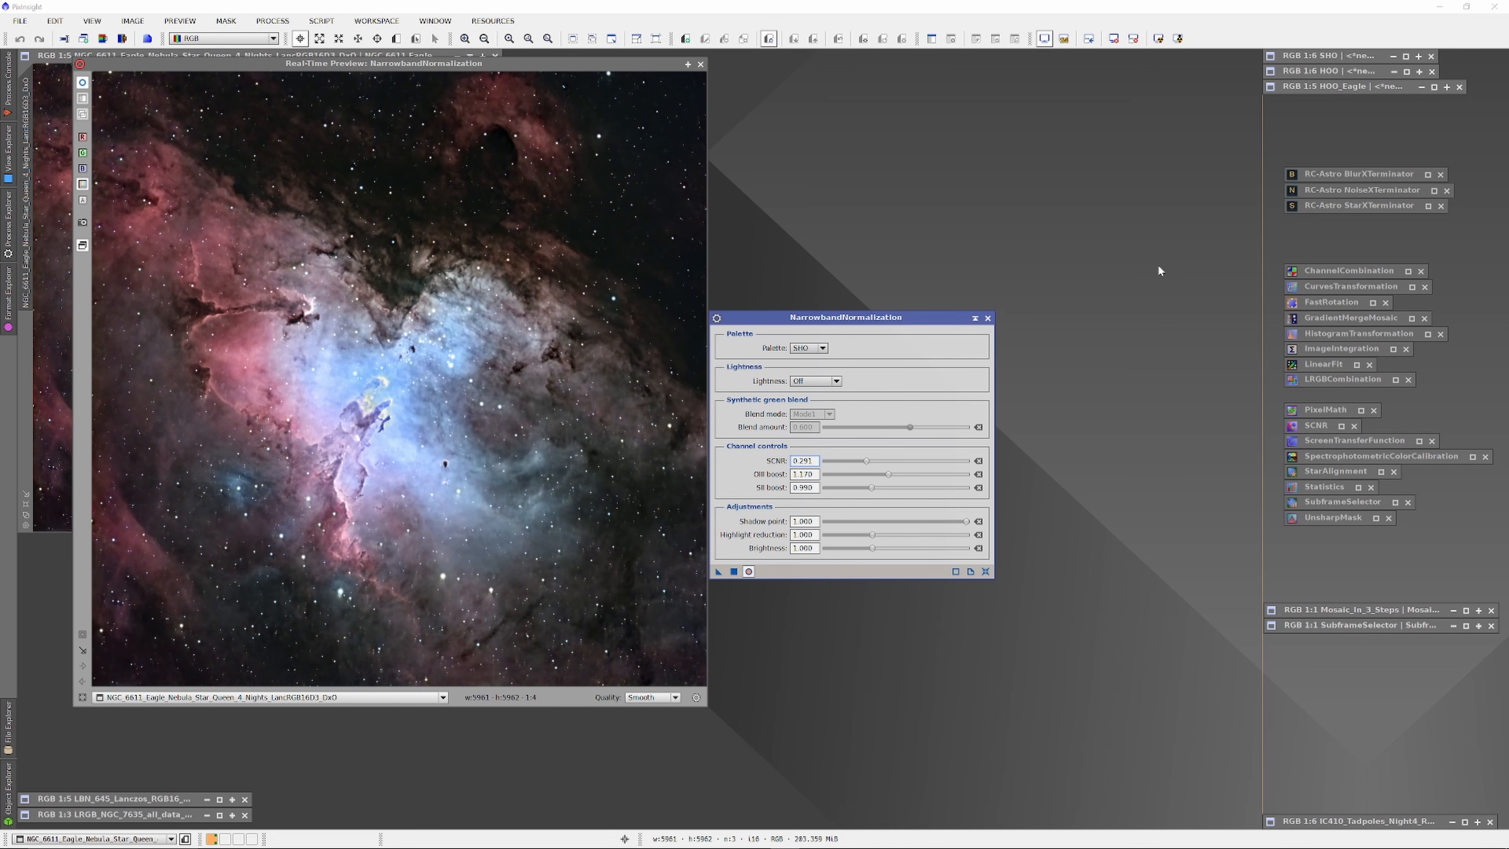
Step: Apply the SHO NarrowbandNormalization to the Eagle Nebula image
left_click(82, 83)
left_click(82, 83)
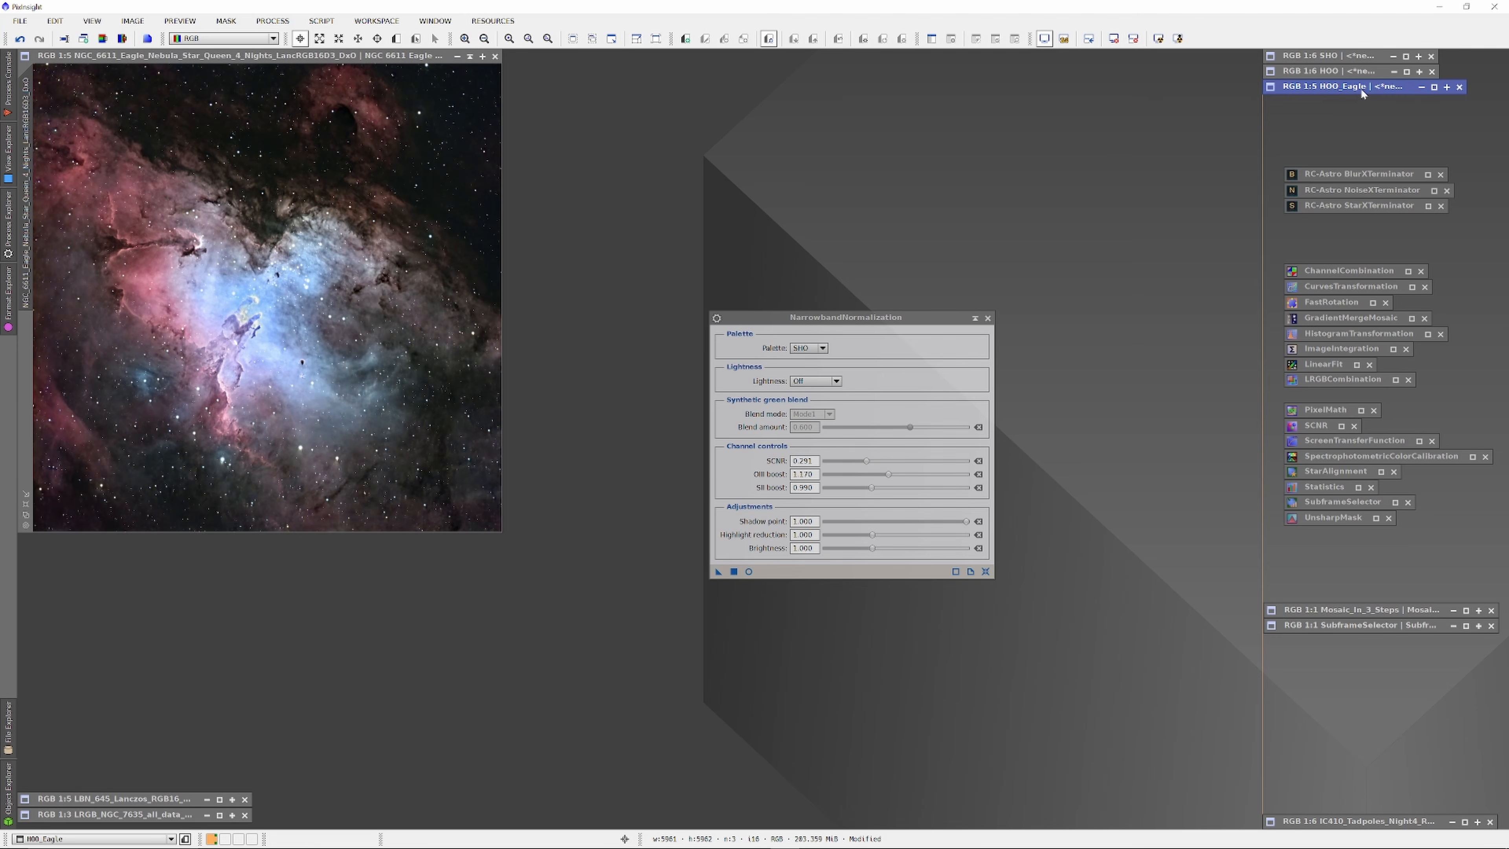
Step: Restore the HOO_Eagle image and save it as HOO_Eagle.tif with the default TIFF options, then close it
double_click(1361, 88)
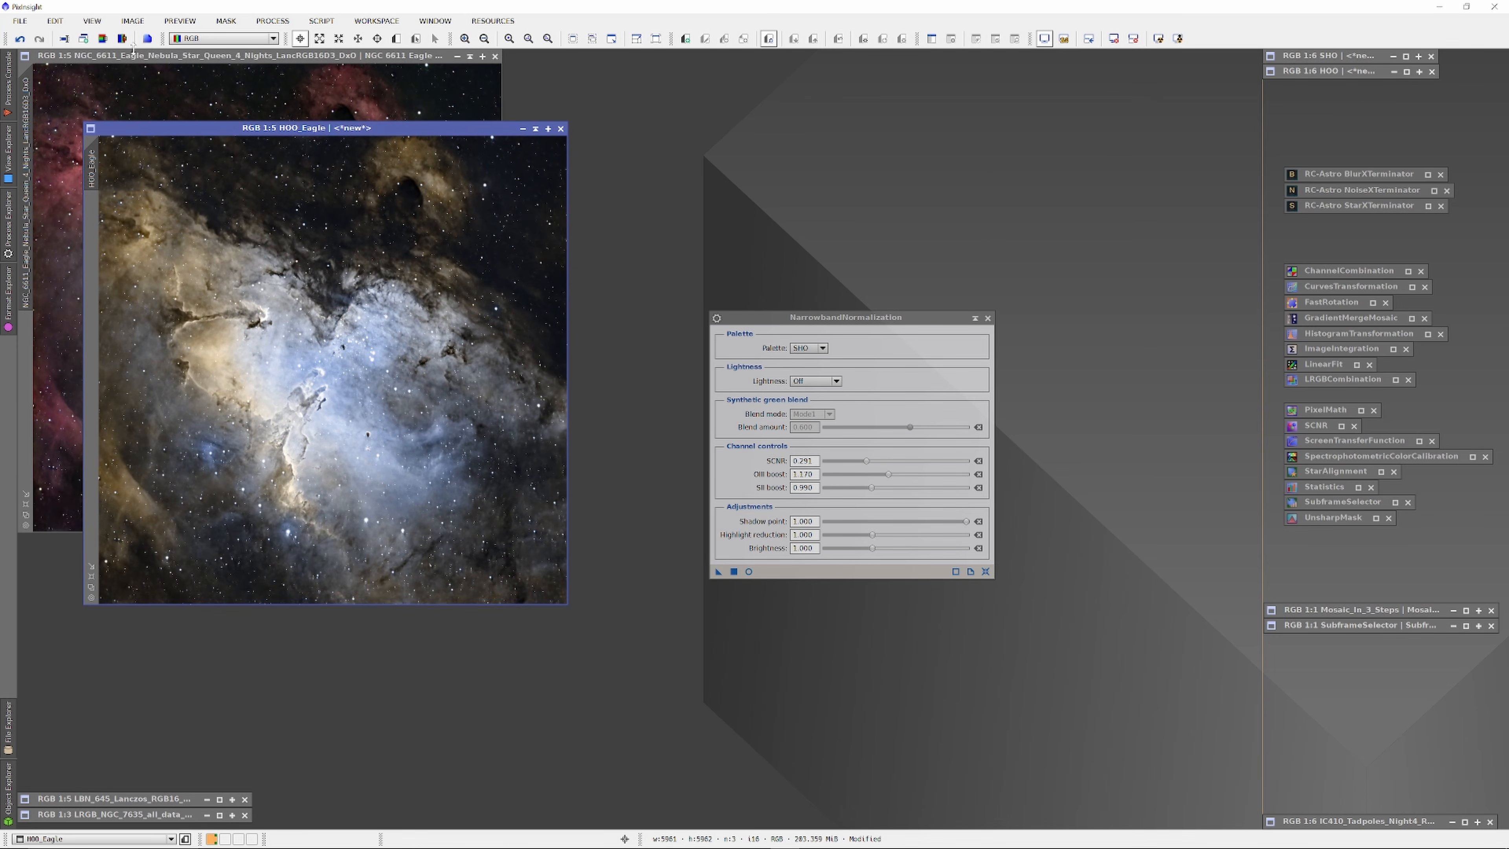
left_click(19, 21)
left_click(54, 135)
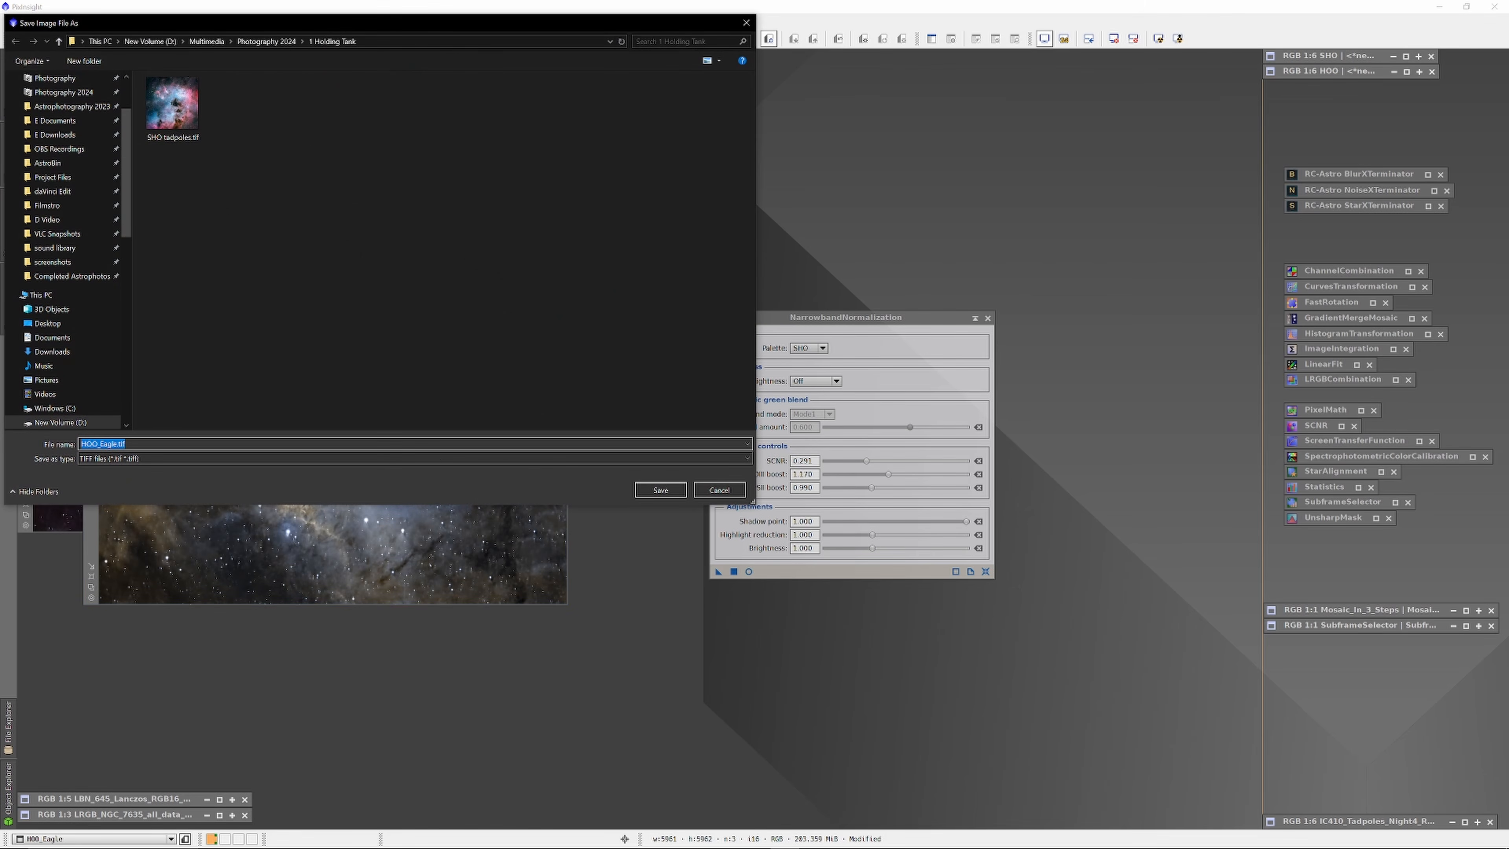
left_click(660, 488)
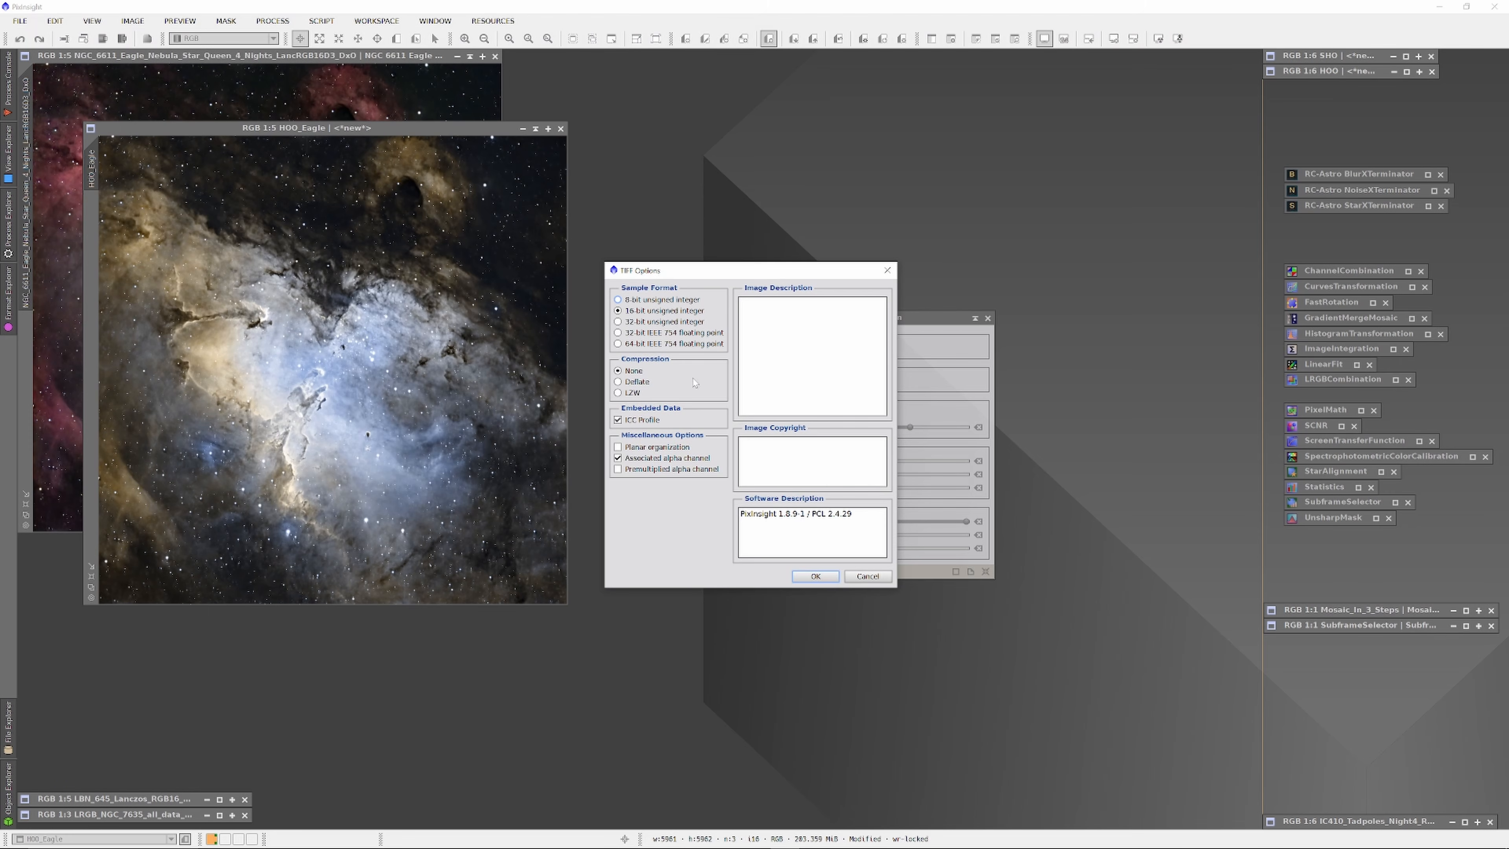
left_click(815, 576)
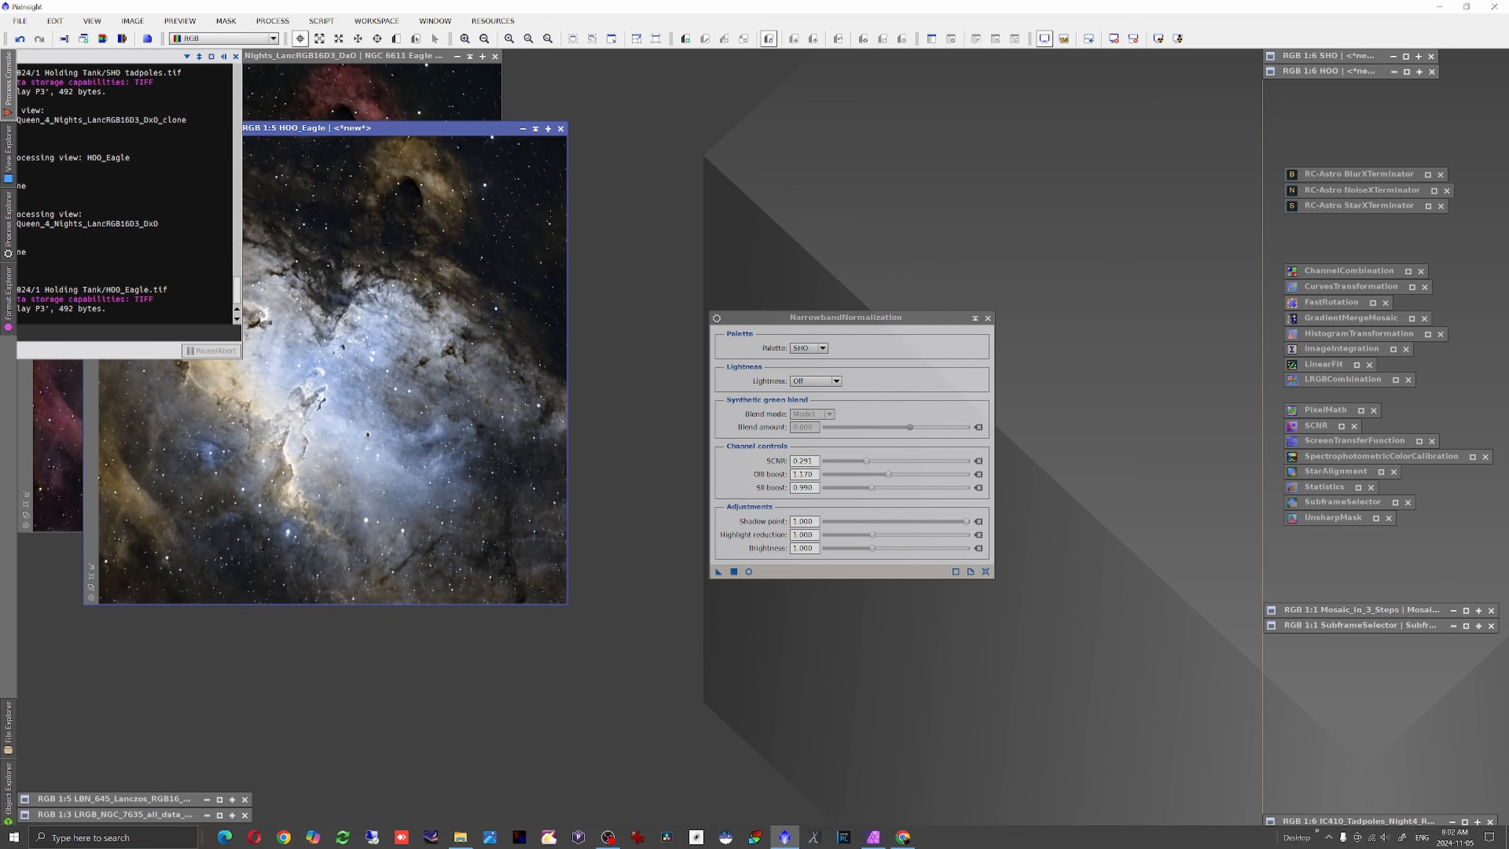
left_click(523, 129)
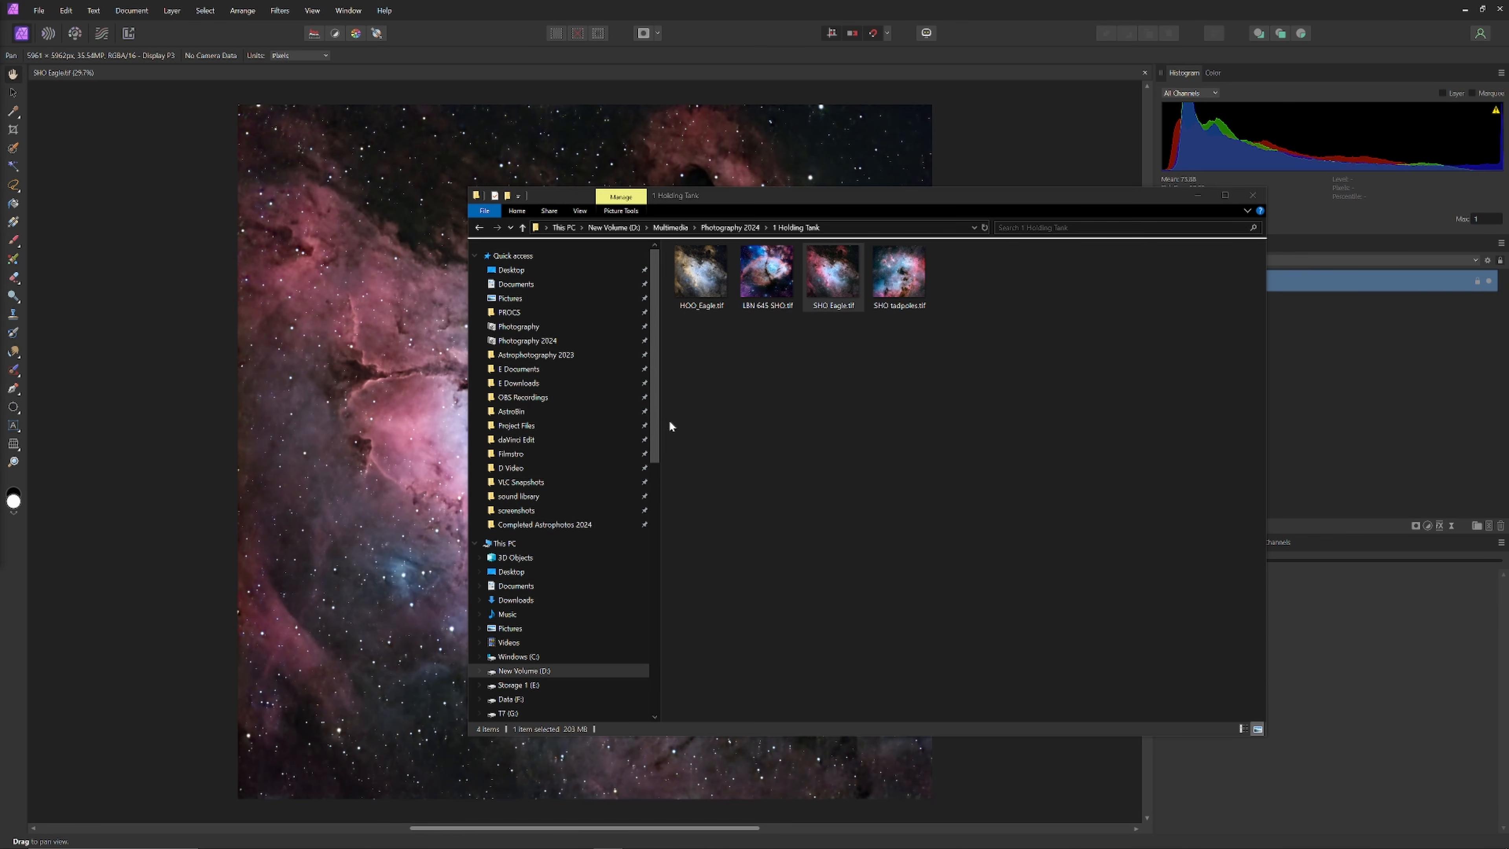
Step: In Affinity Photo, place HOO_Eagle.tif over the SHO Eagle image and rename the background layer to SHO Eagle
left_click_drag(701, 271, 540, 402)
key("v")
double_click(1206, 303)
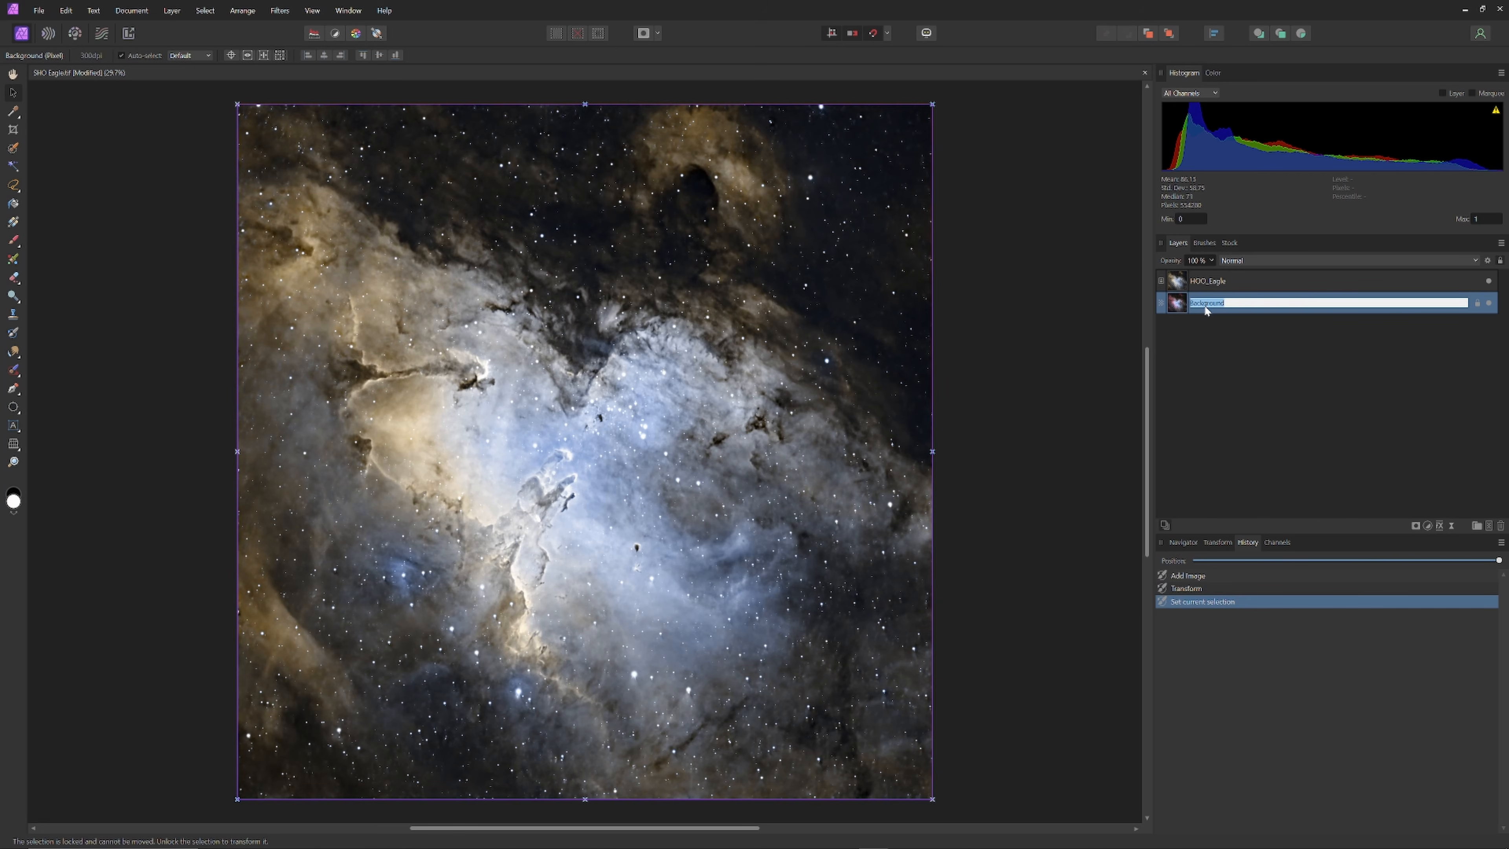
type("SHO Eagle")
key("Return")
Step: Duplicate the SHO Eagle layer, hide the bottom copy, and select the HOO_Eagle layer
right_click(1204, 304)
left_click(1229, 434)
left_click(1489, 325)
left_click(1270, 286)
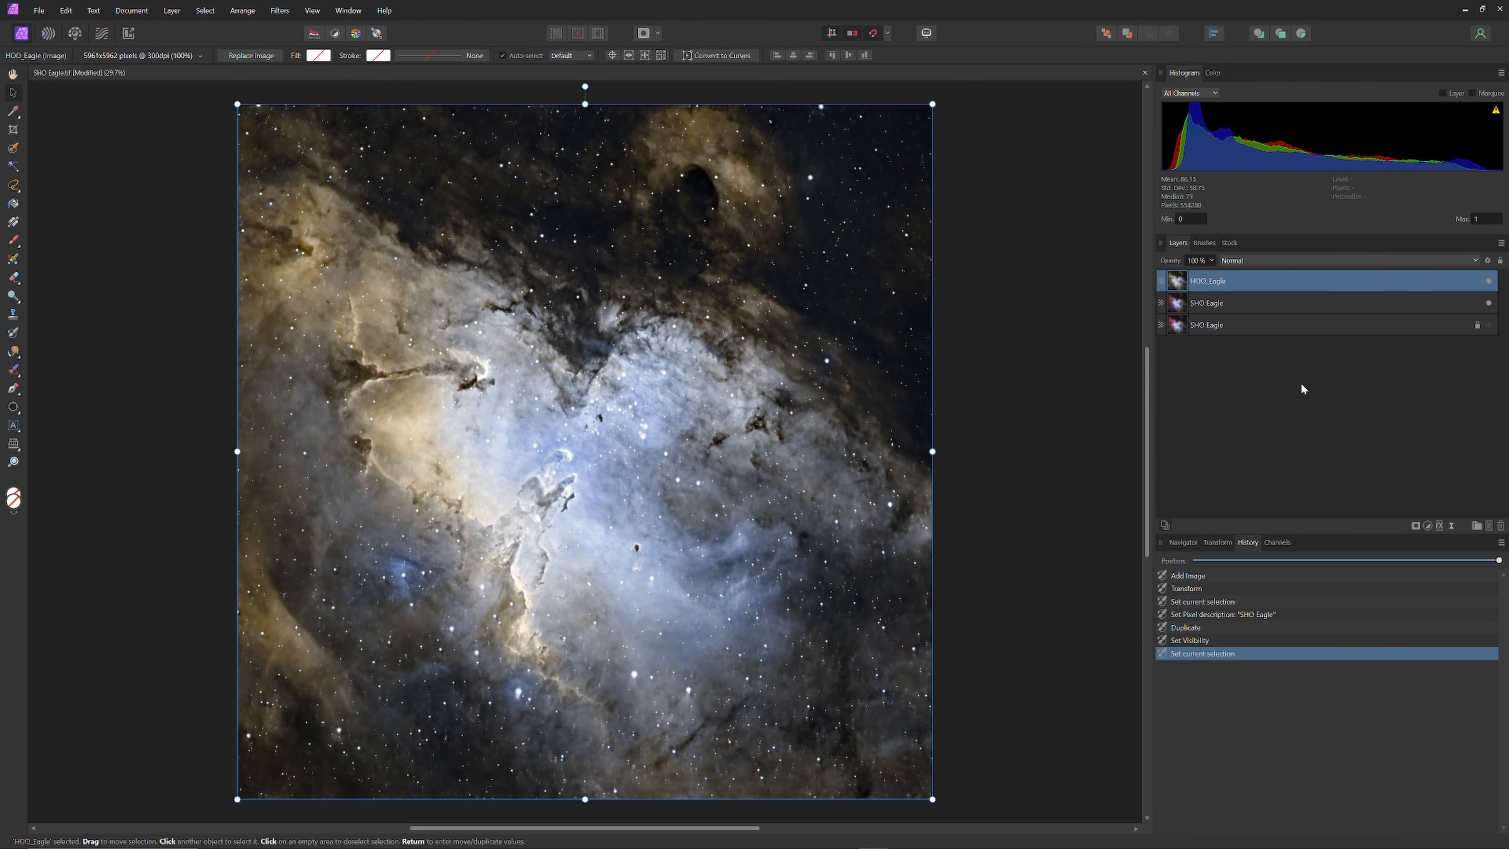
Step: Toggle the HOO_Eagle layer's visibility to compare it with the SHO version
left_click(1489, 282)
left_click(1488, 282)
left_click(1489, 282)
left_click(1489, 281)
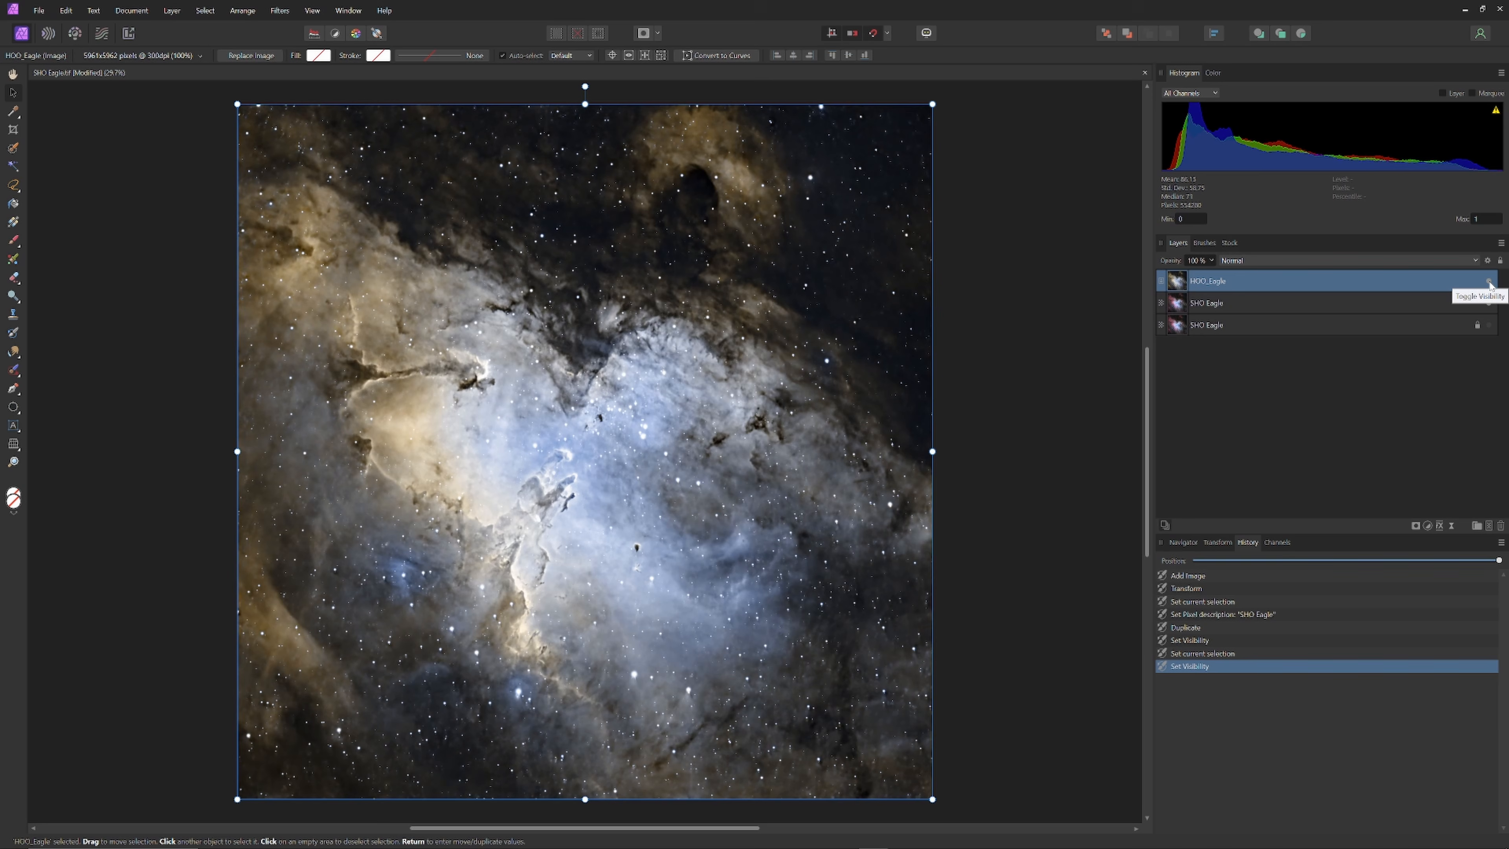
Step: Set the HOO_Eagle layer's blend mode to Luminosity
left_click(1302, 260)
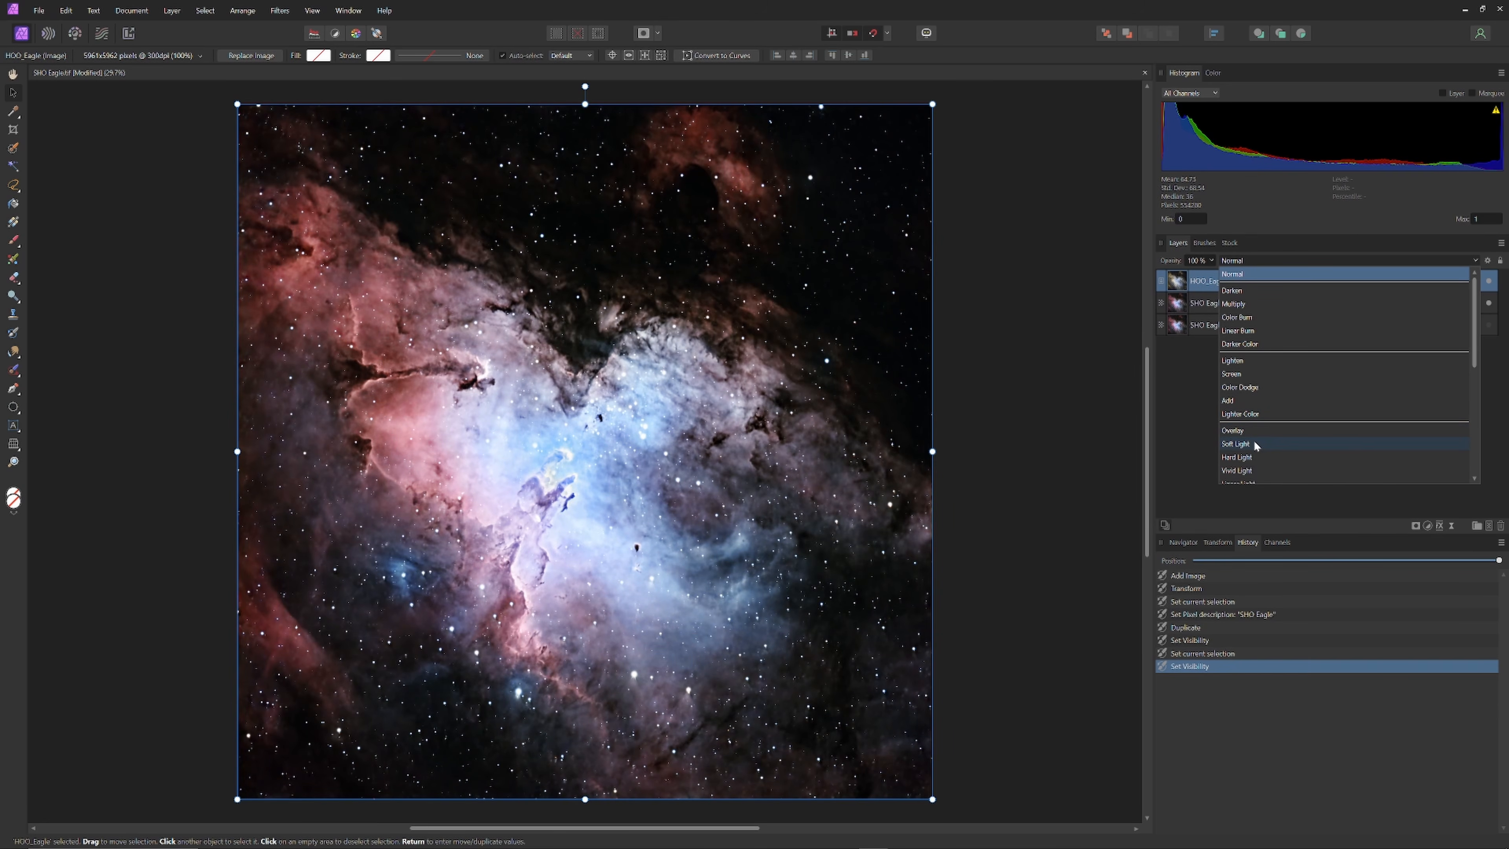
scroll(1256, 445, "down", 2)
scroll(1256, 440, "down", 3)
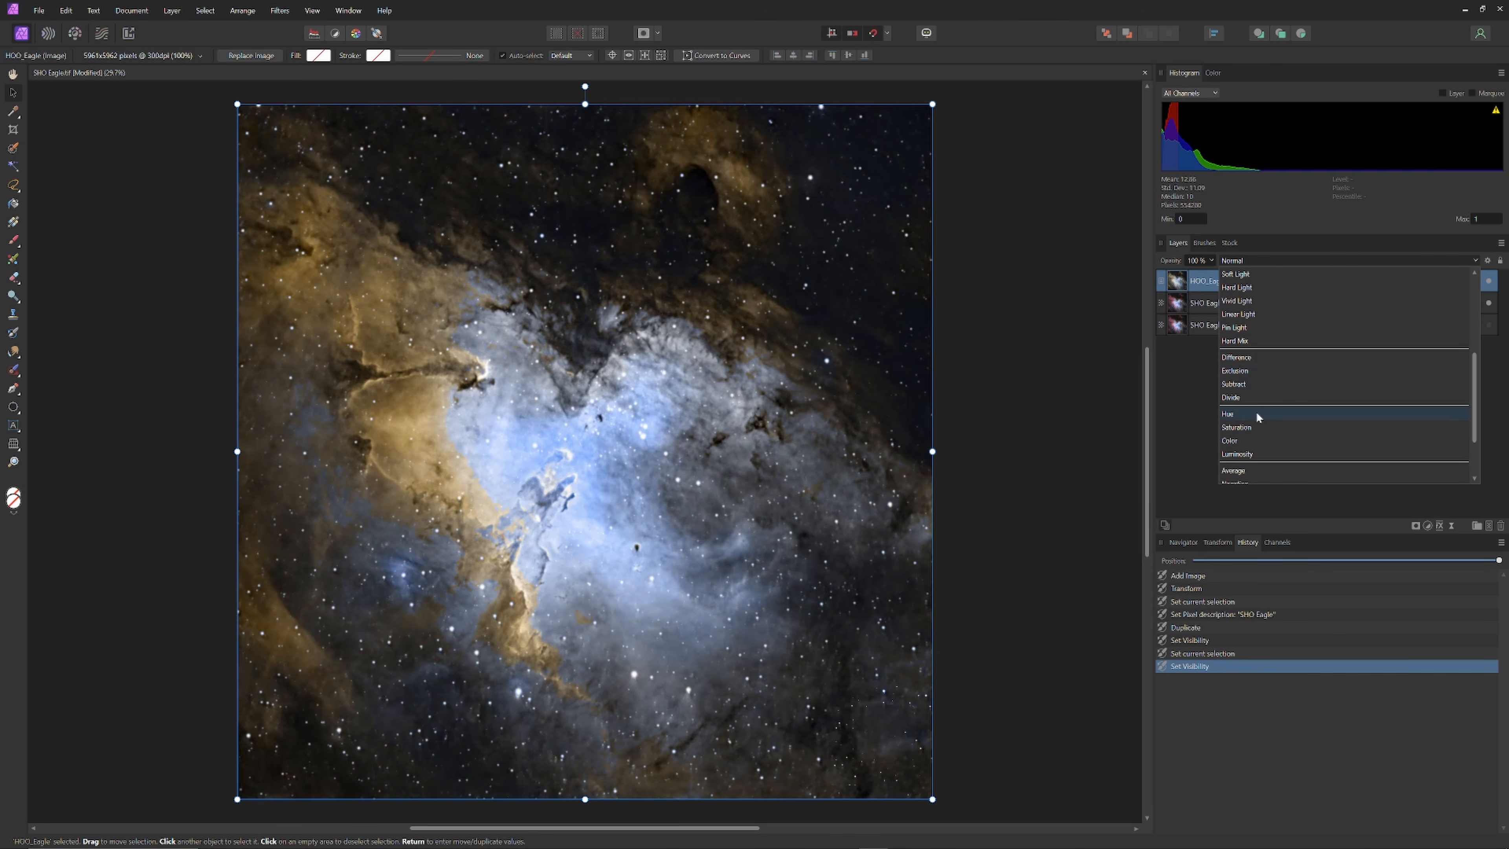
left_click(1257, 456)
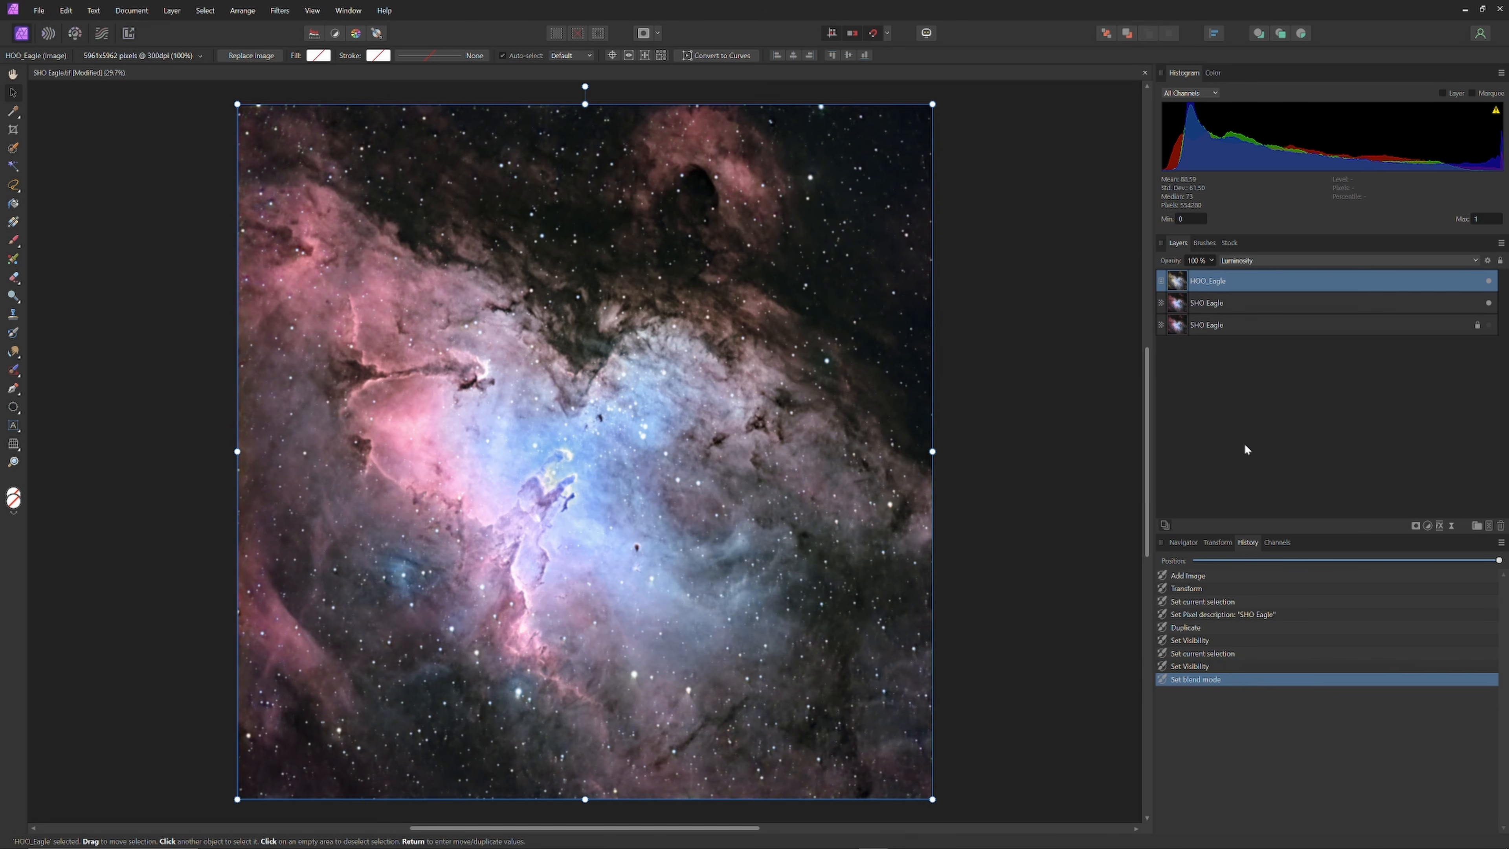
Step: Toggle the HOO_Eagle and SHO Eagle layers' visibility to compare the luminosity blend with the plain versions
left_click(1488, 280)
left_click(1489, 280)
left_click(1489, 281)
left_click(1489, 303)
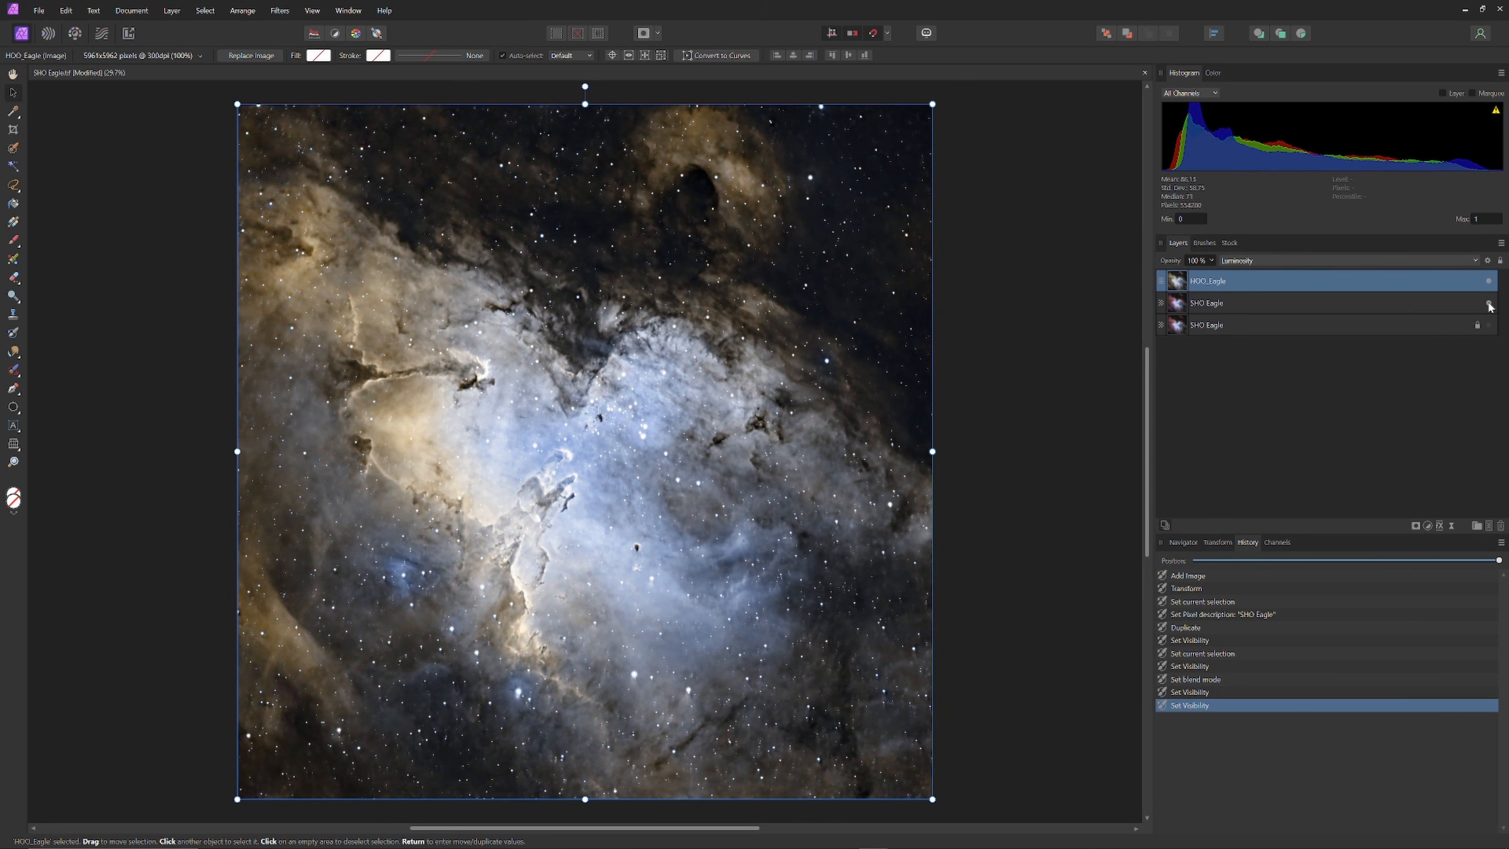
left_click(1489, 282)
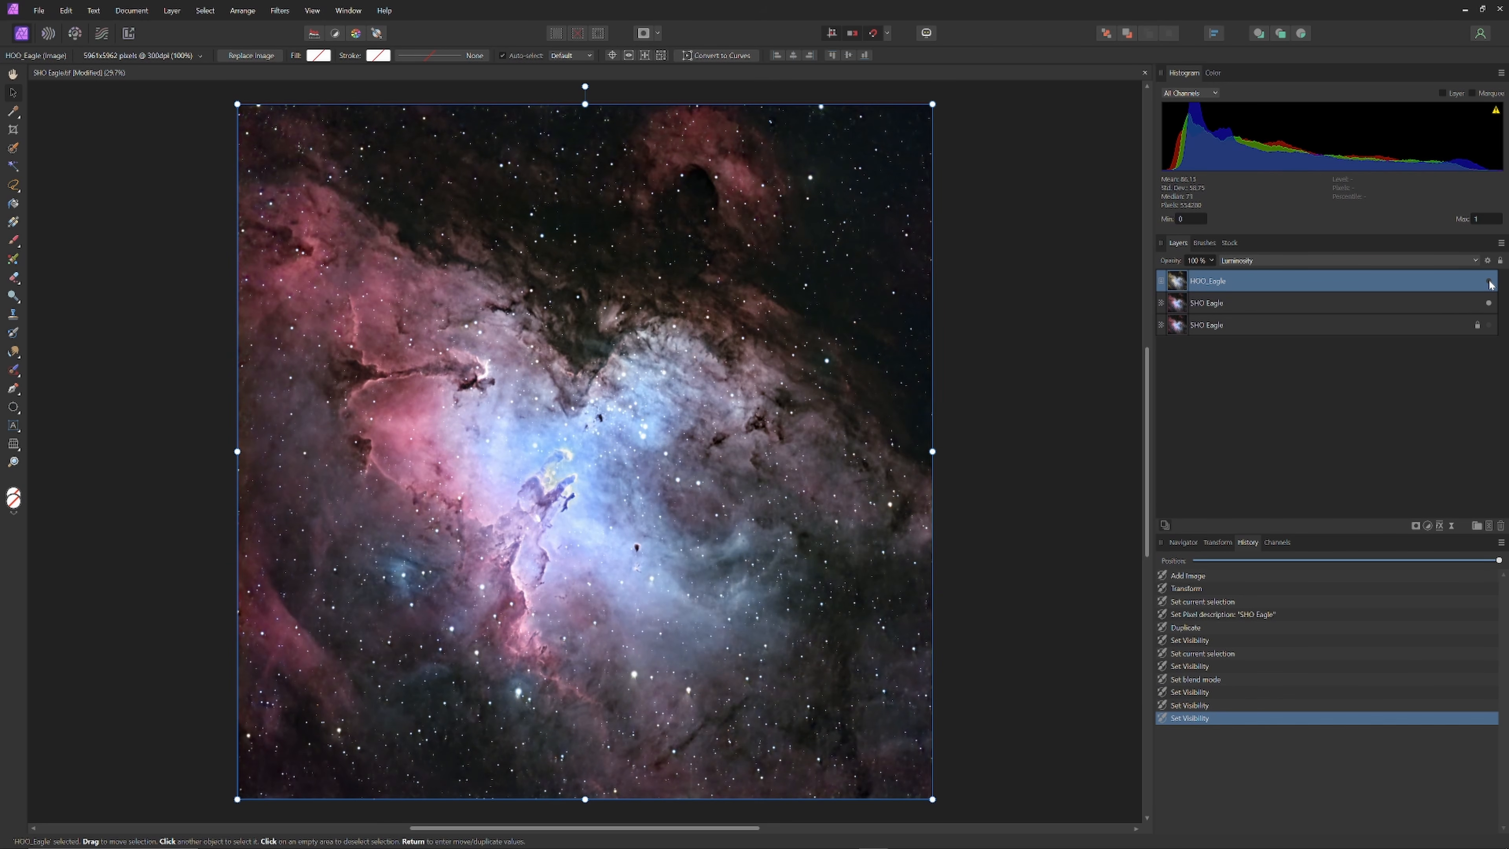
left_click(1285, 261)
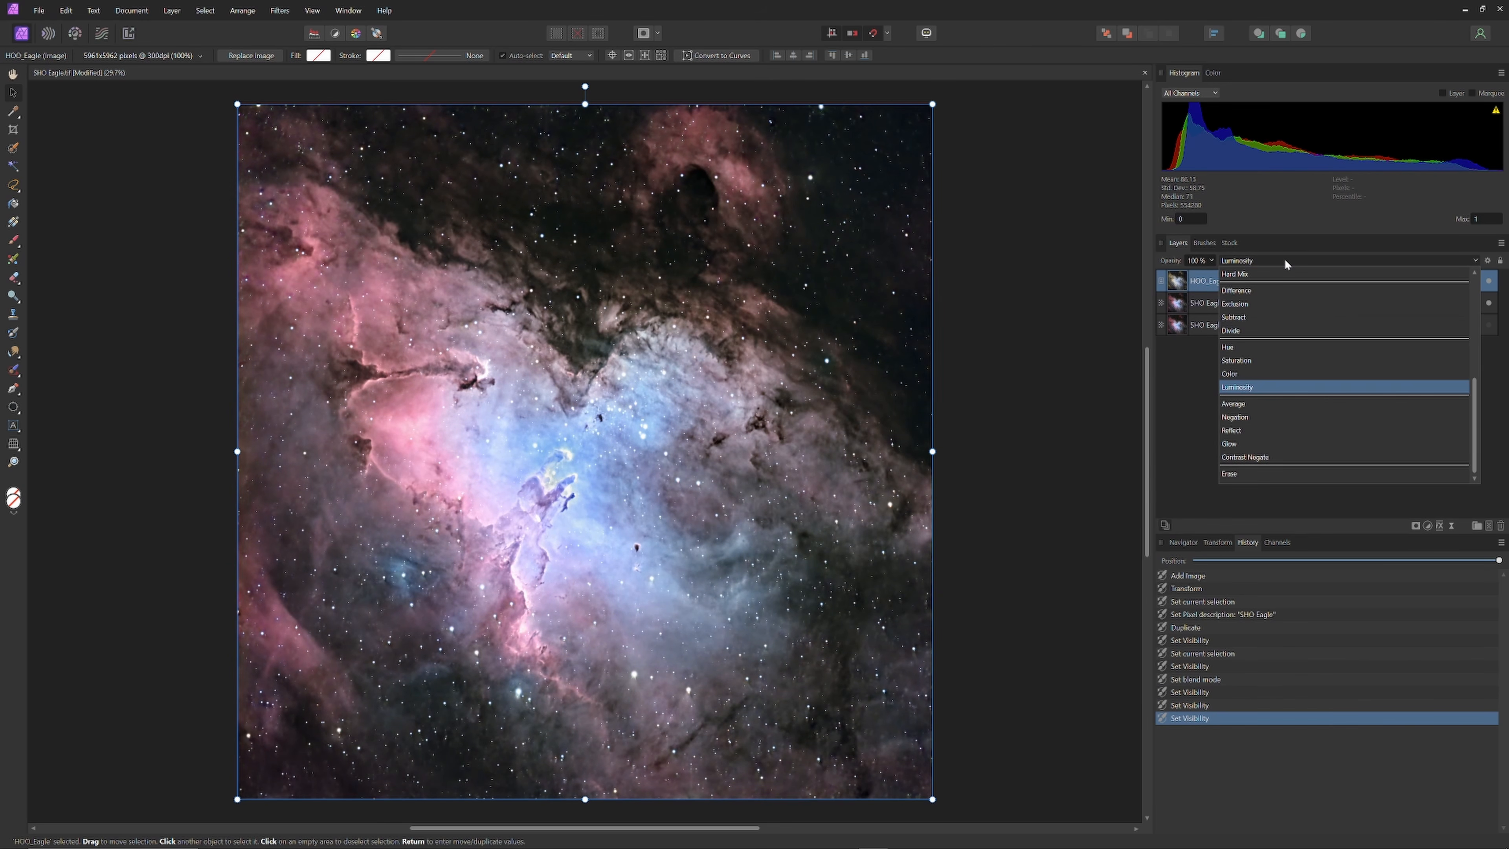
left_click(1286, 263)
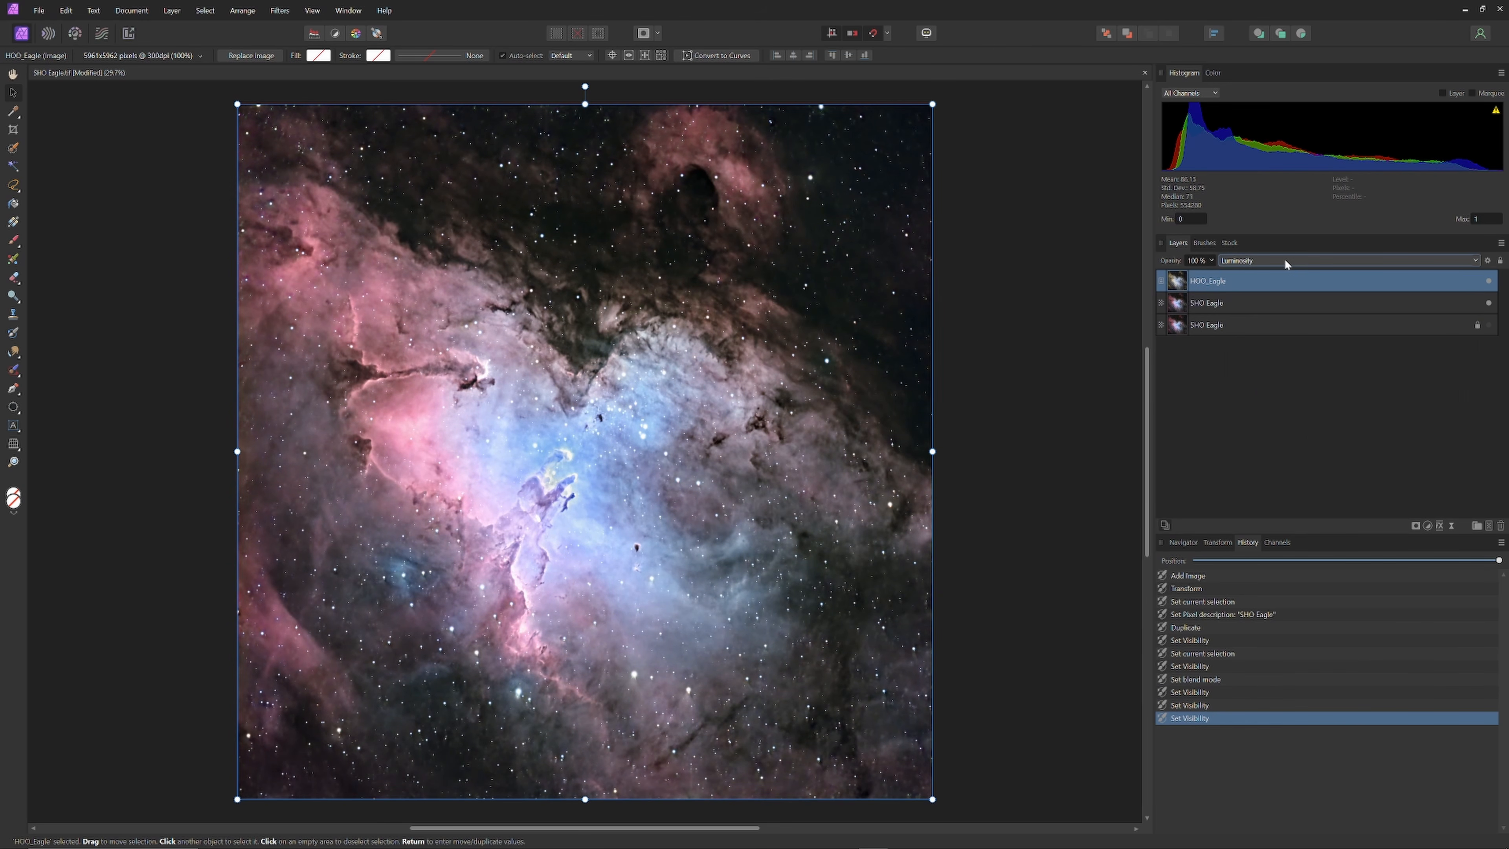
left_click(1490, 283)
left_click(1490, 283)
left_click(1490, 283)
left_click(1490, 283)
left_click(1490, 283)
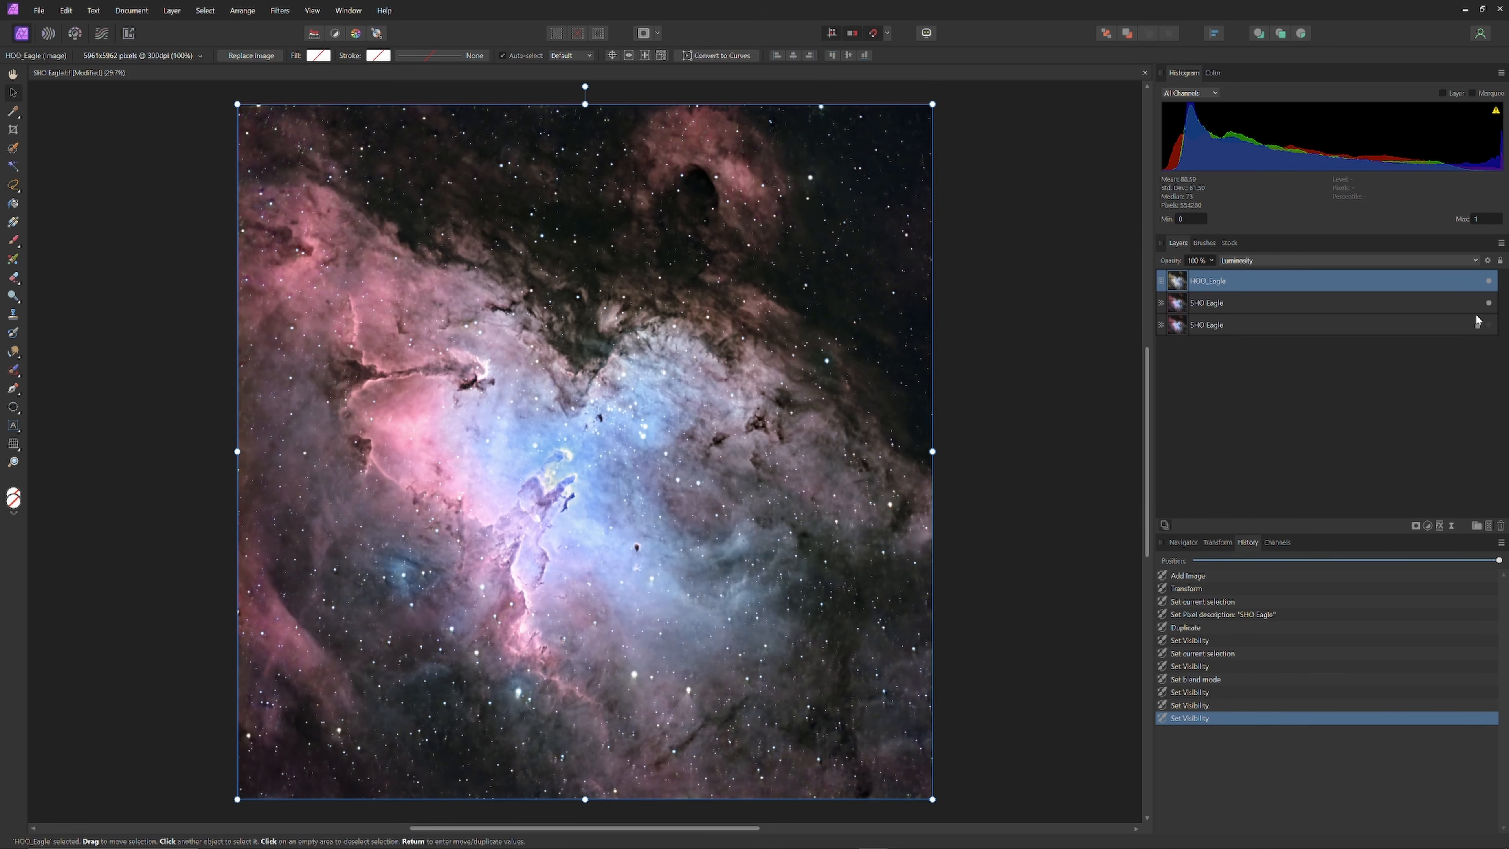
left_click(1489, 304)
left_click(1488, 304)
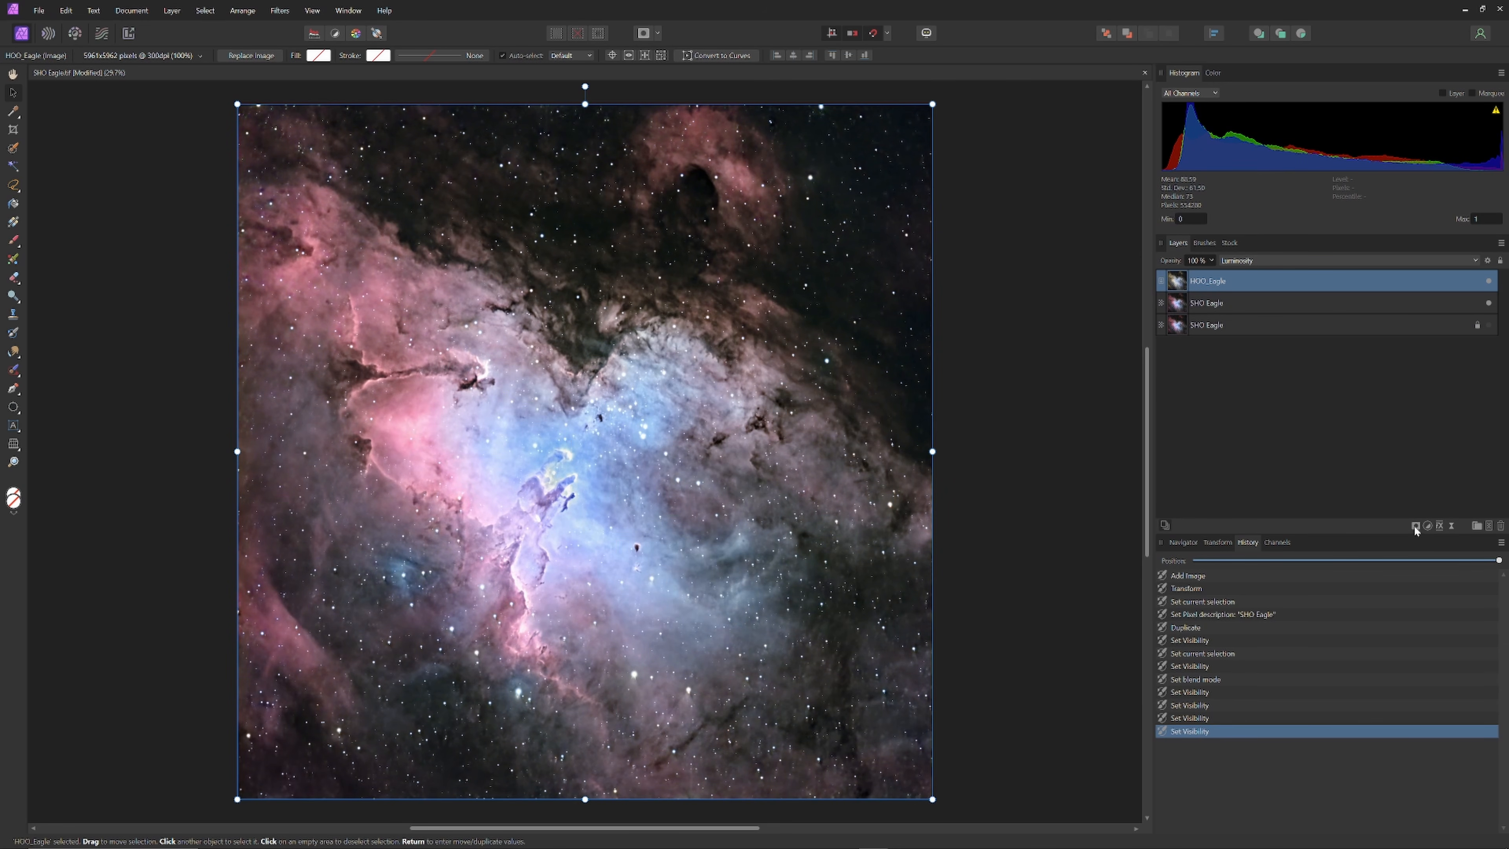
Step: Add a Hue Range Mask live filter, narrow its hue range to the reds and oranges, and set its blur radius to 100 px
left_click(1427, 527)
left_click(1335, 586)
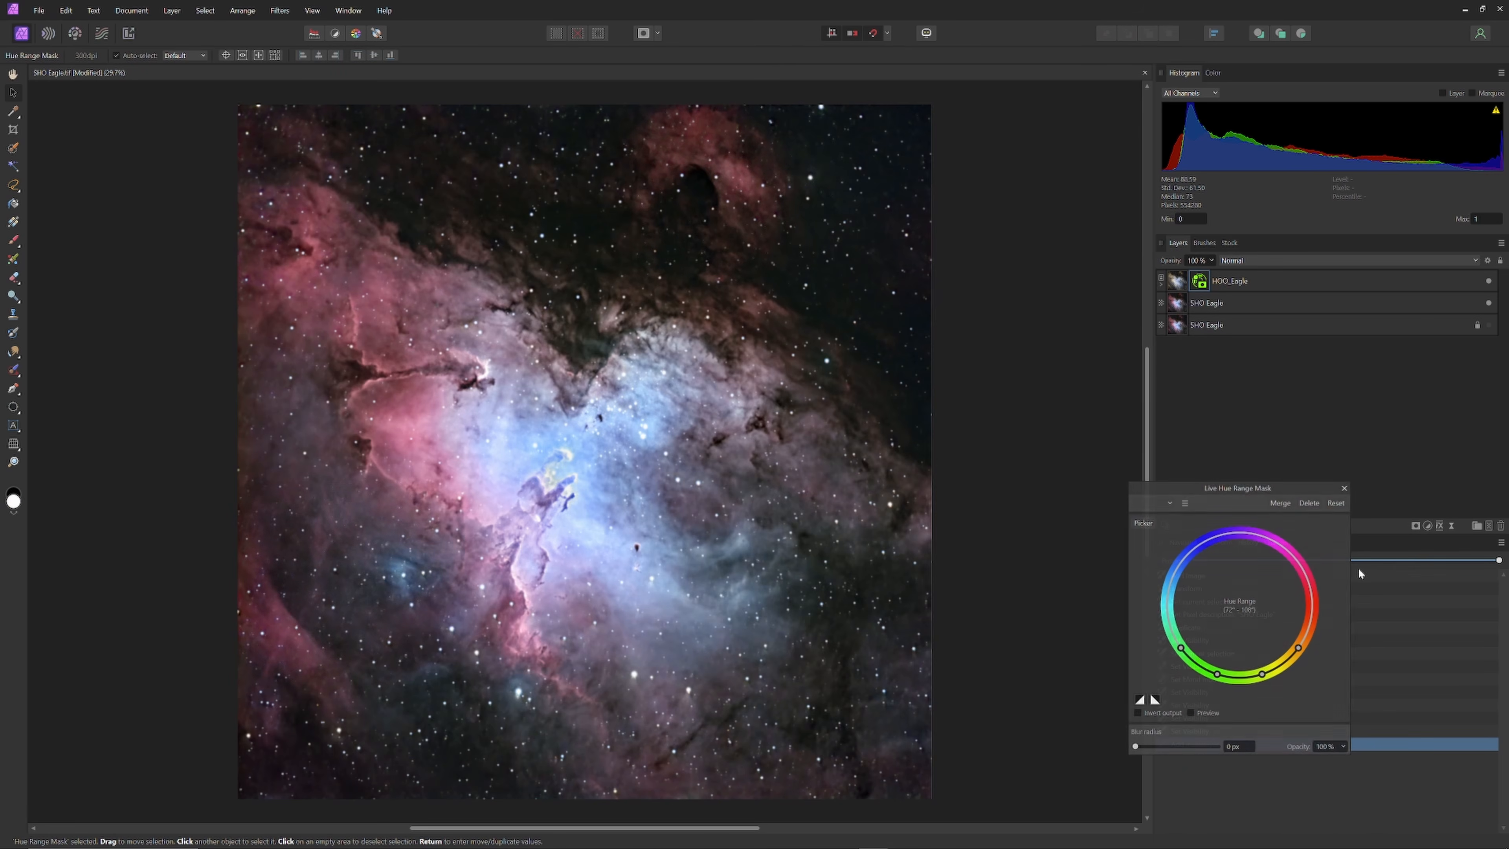
left_click_drag(1245, 655, 1265, 694)
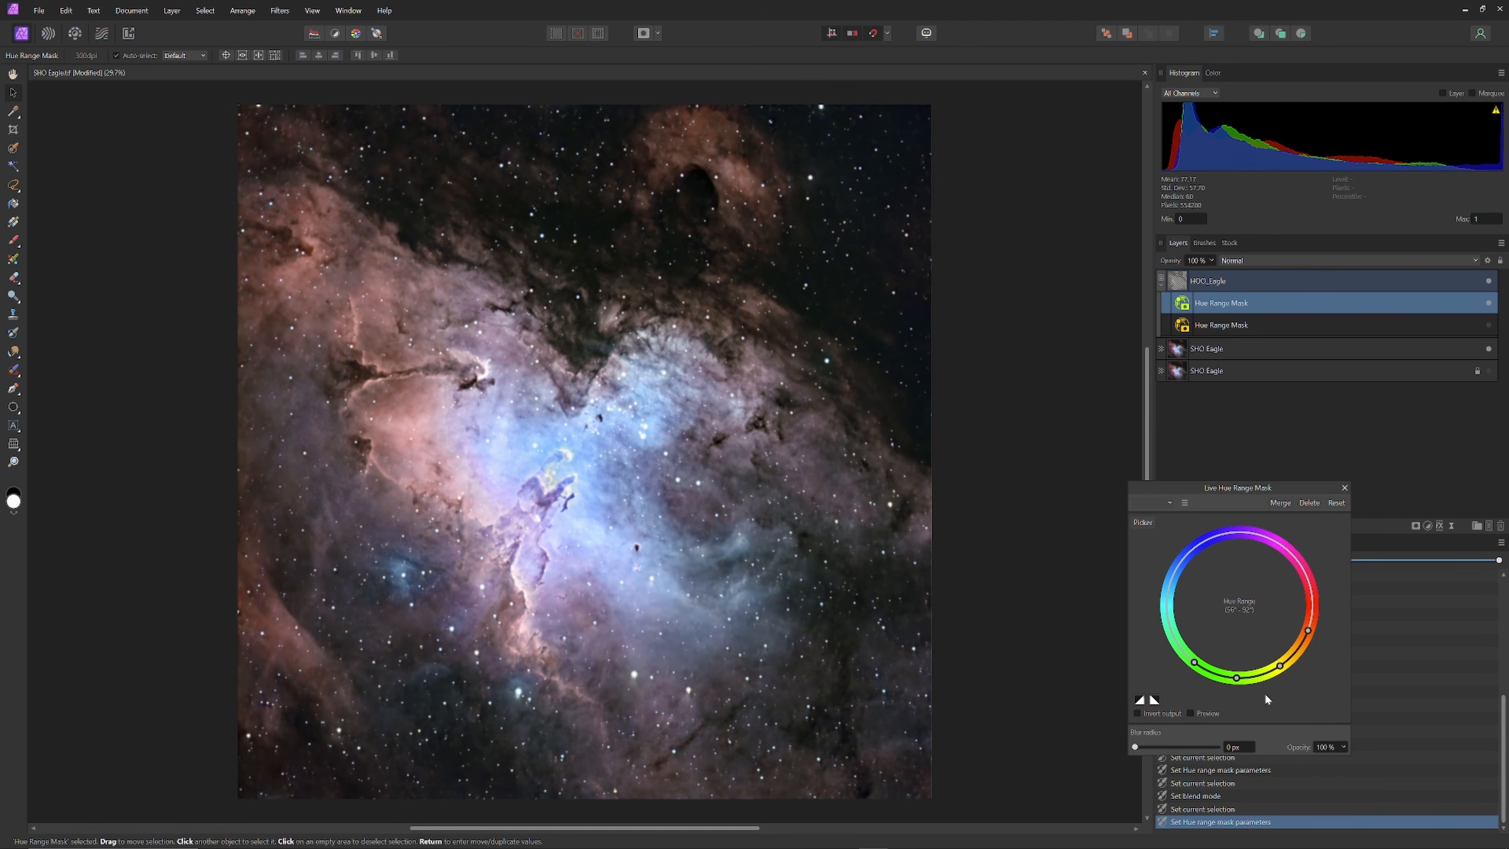
left_click_drag(1267, 643, 1291, 668)
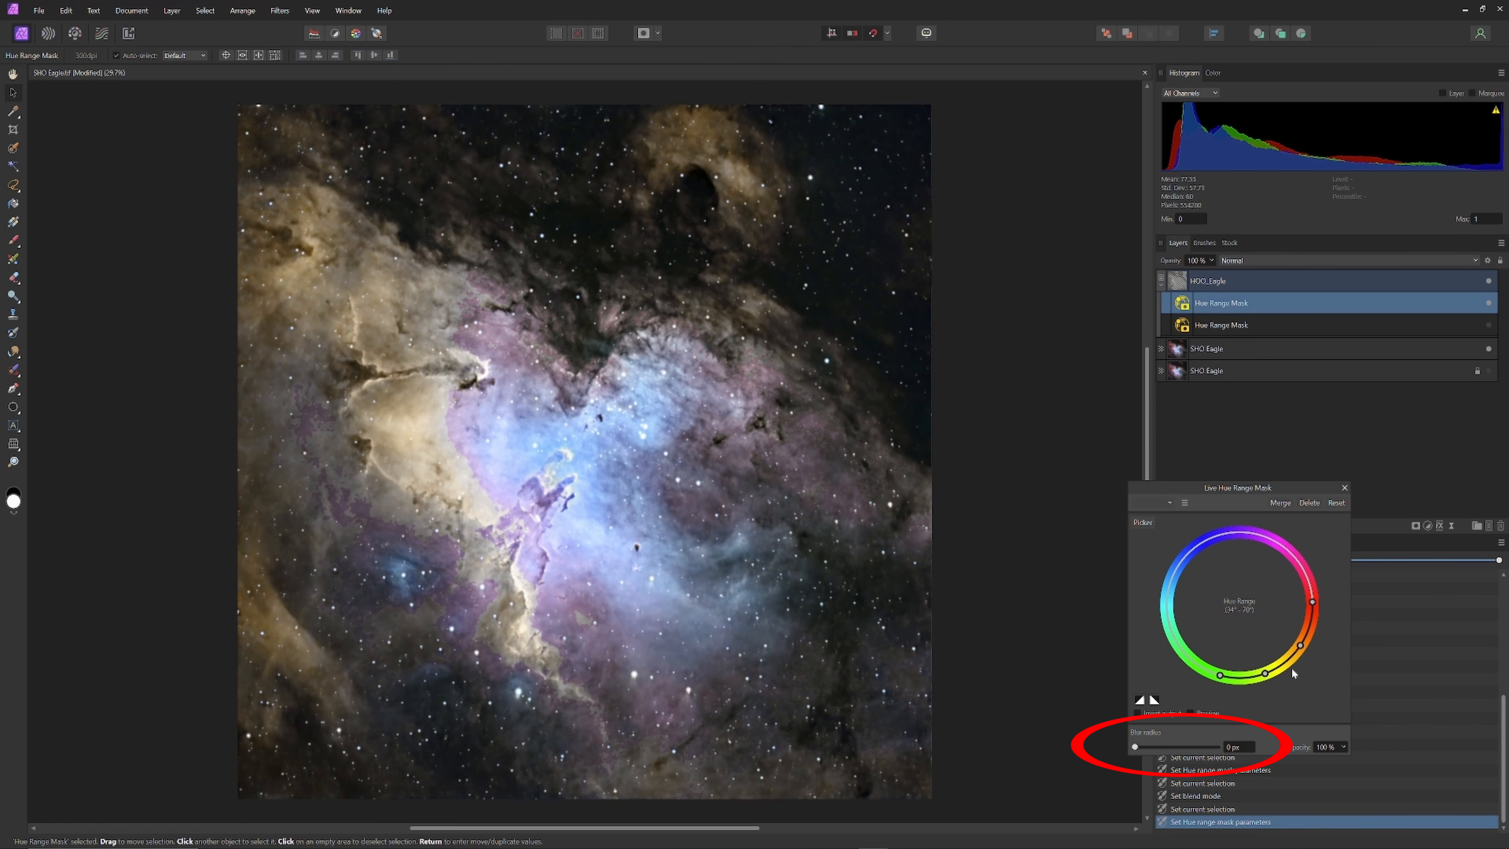
left_click_drag(1135, 746, 1291, 748)
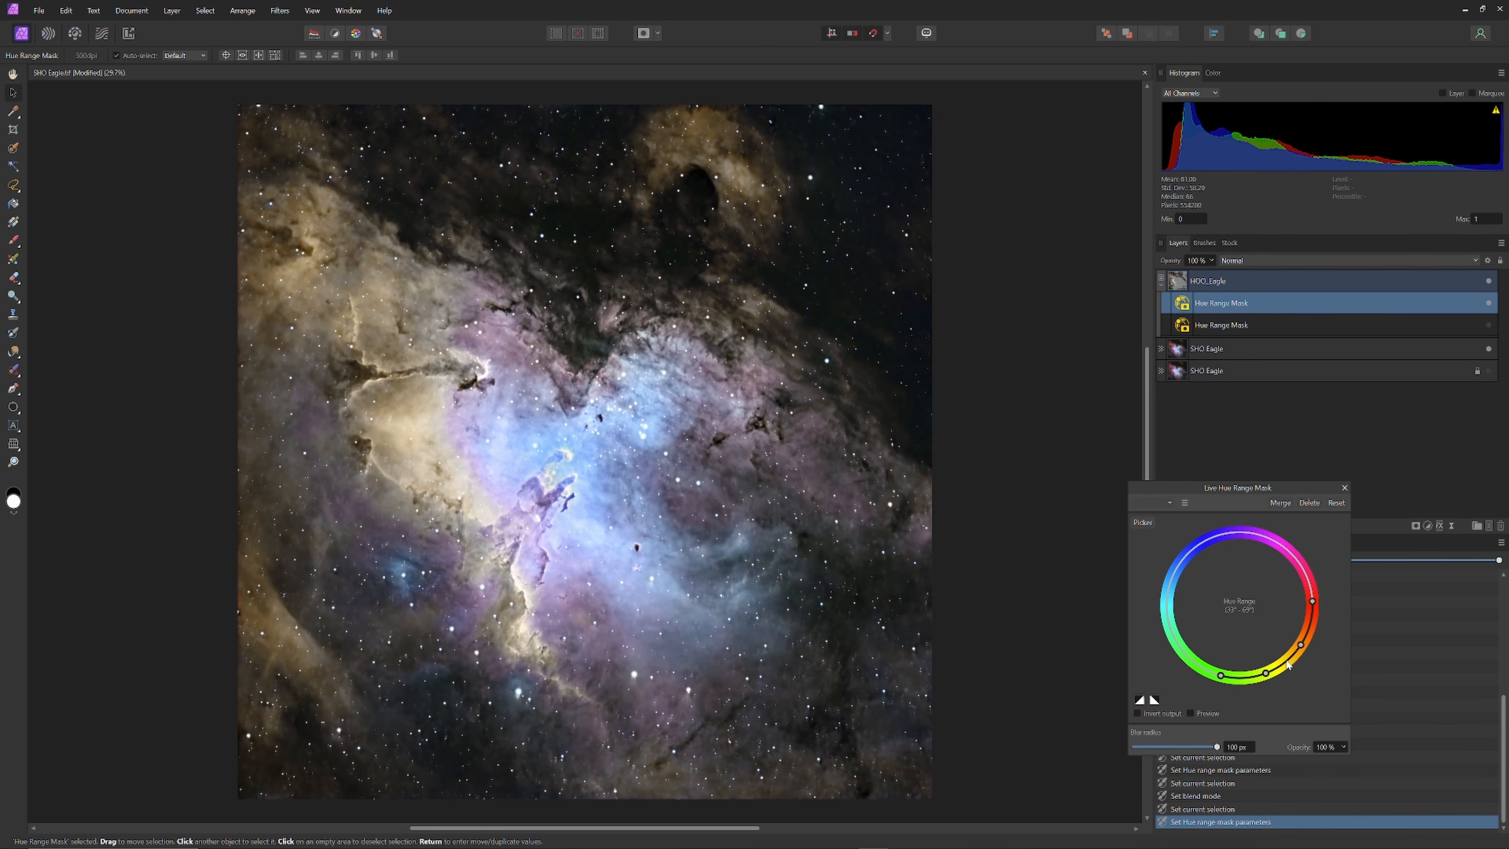
left_click_drag(1288, 664, 1261, 685)
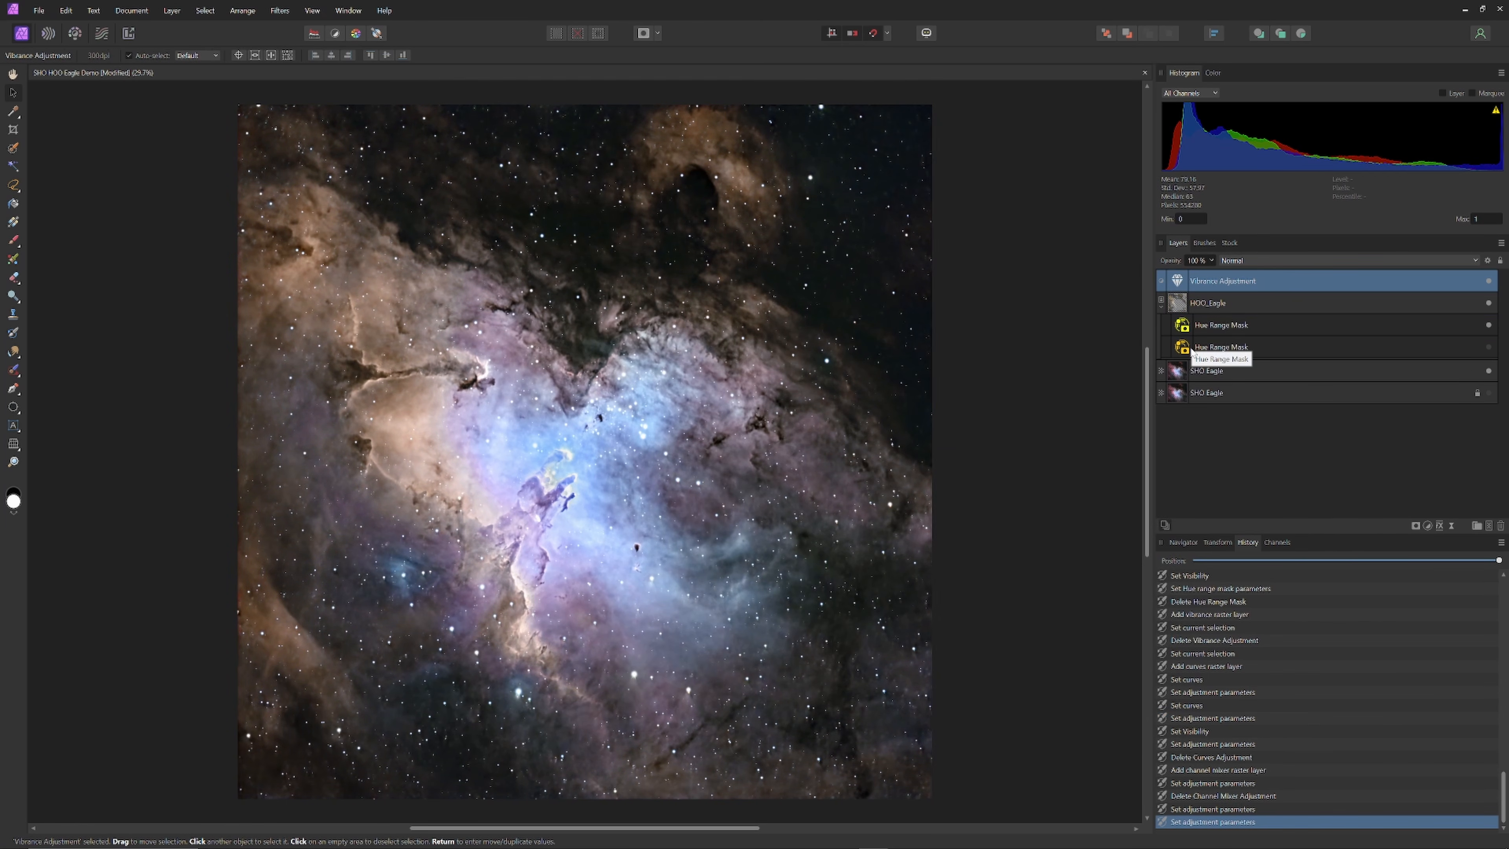
Step: Increase the Vibrance adjustment layer's vibrance slightly and close its settings
left_click_drag(1167, 642, 1105, 645)
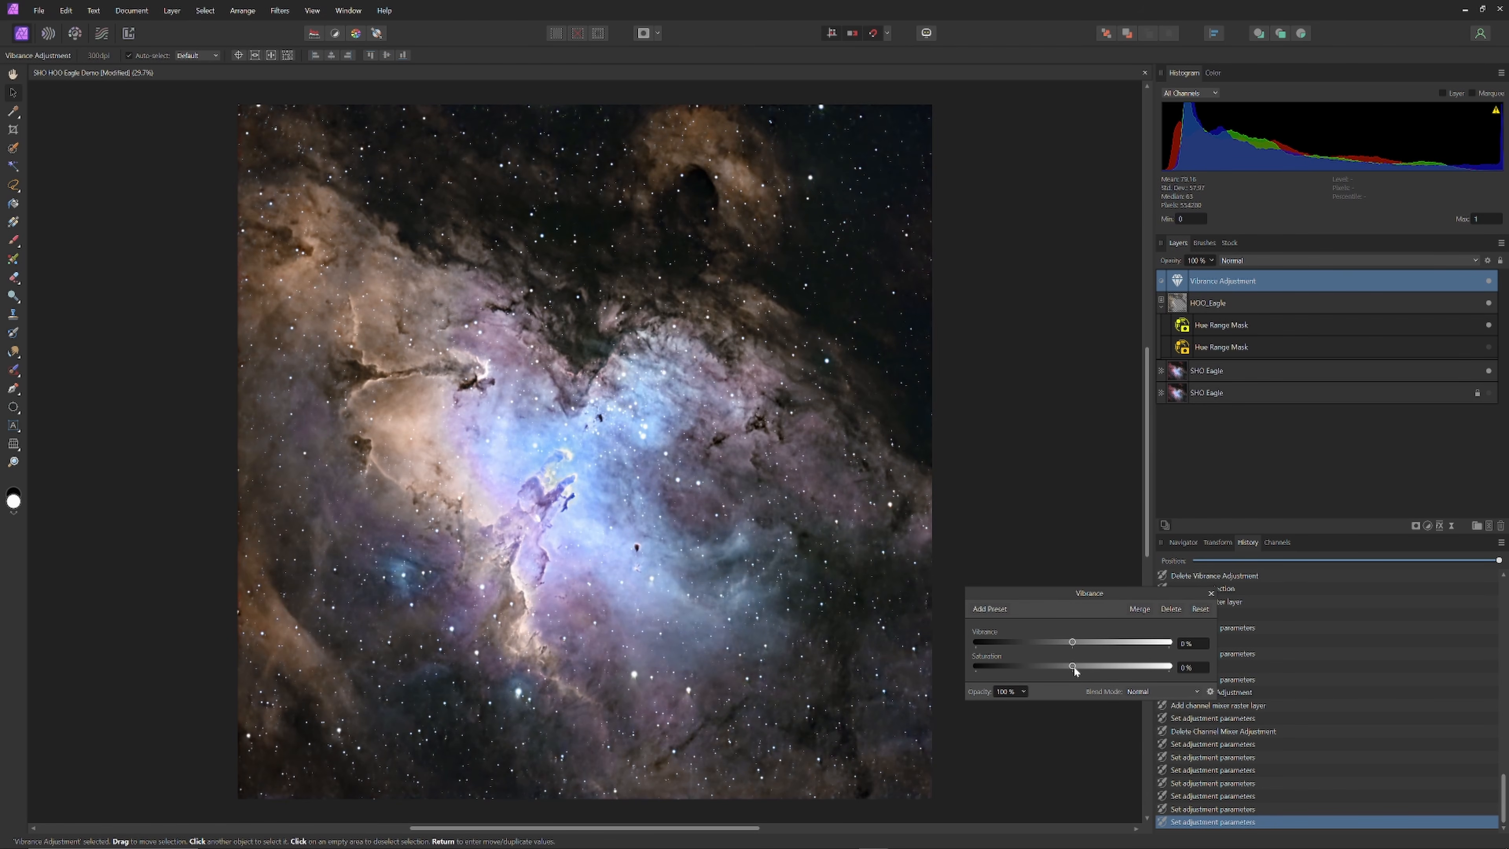
mouse_move(1073, 644)
left_mouse_down()
mouse_move(1112, 644)
mouse_move(1094, 646)
left_mouse_up()
left_click(1210, 593)
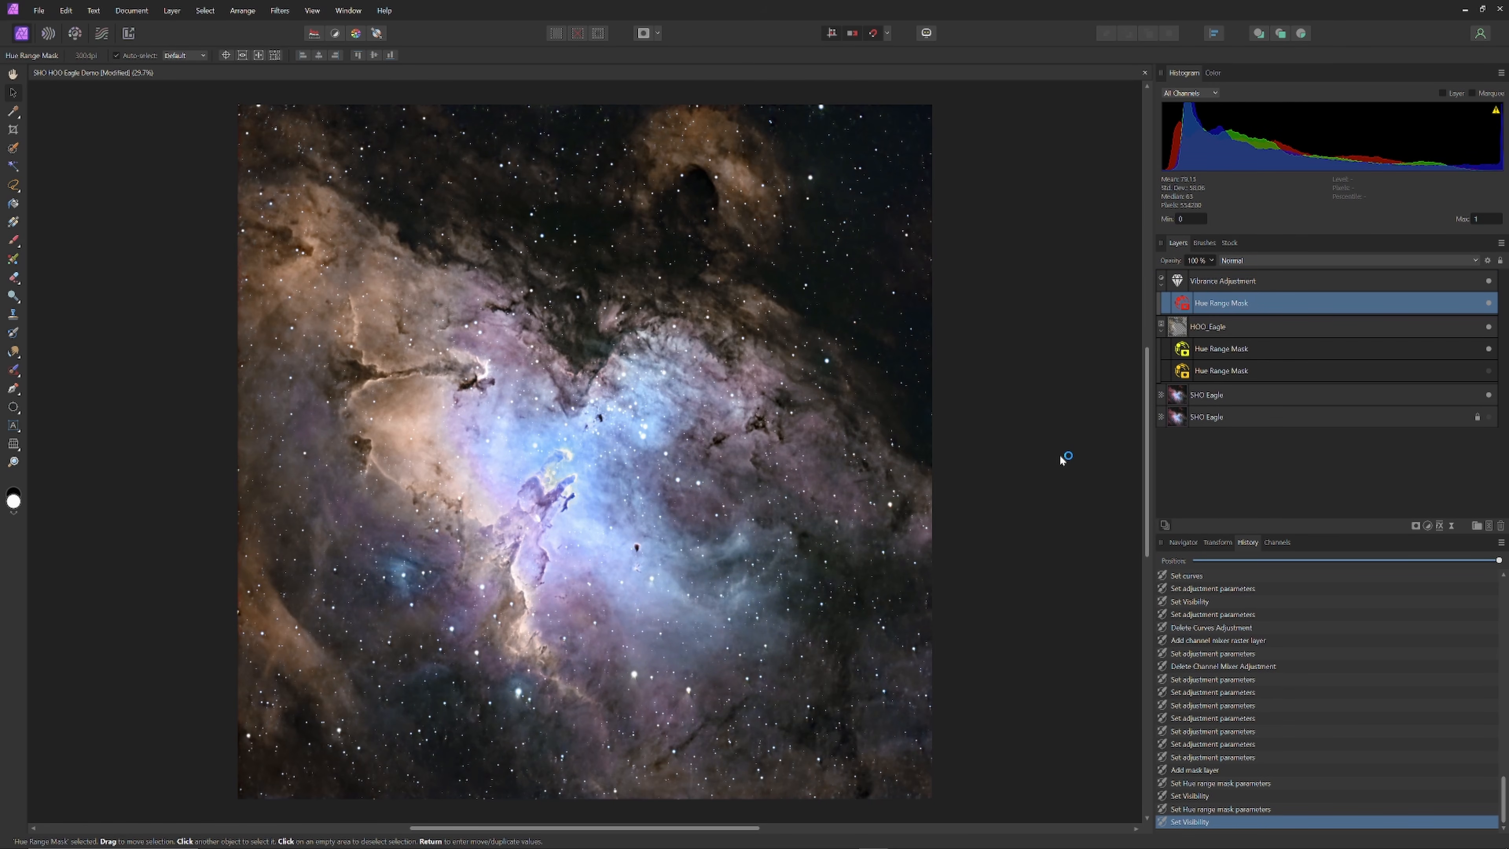
Step: Save the document and merge all visible layers into a new layer
key("ctrl+s")
right_click(1268, 279)
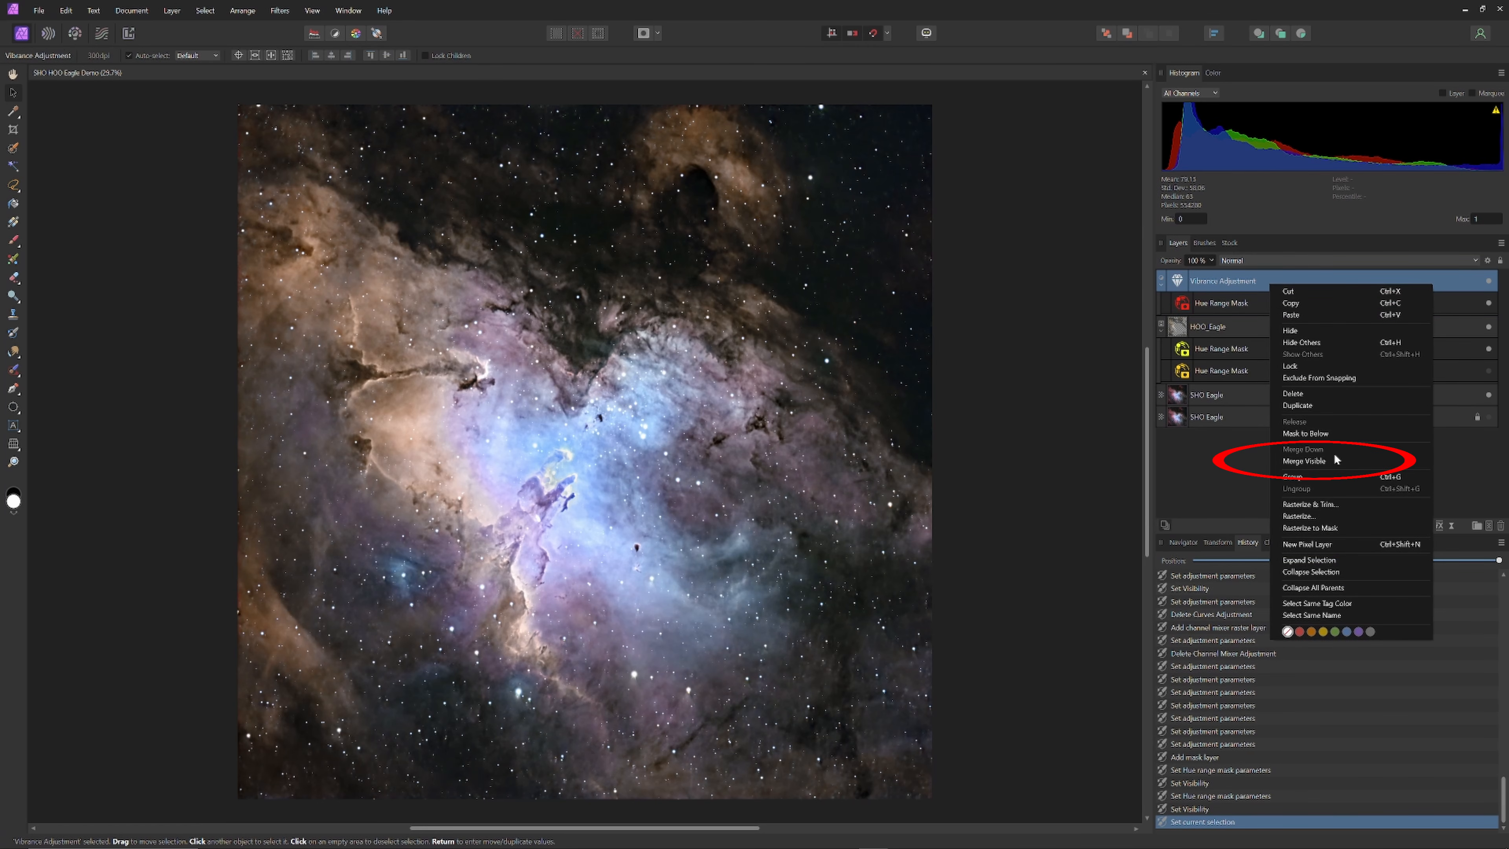
left_click(1442, 407)
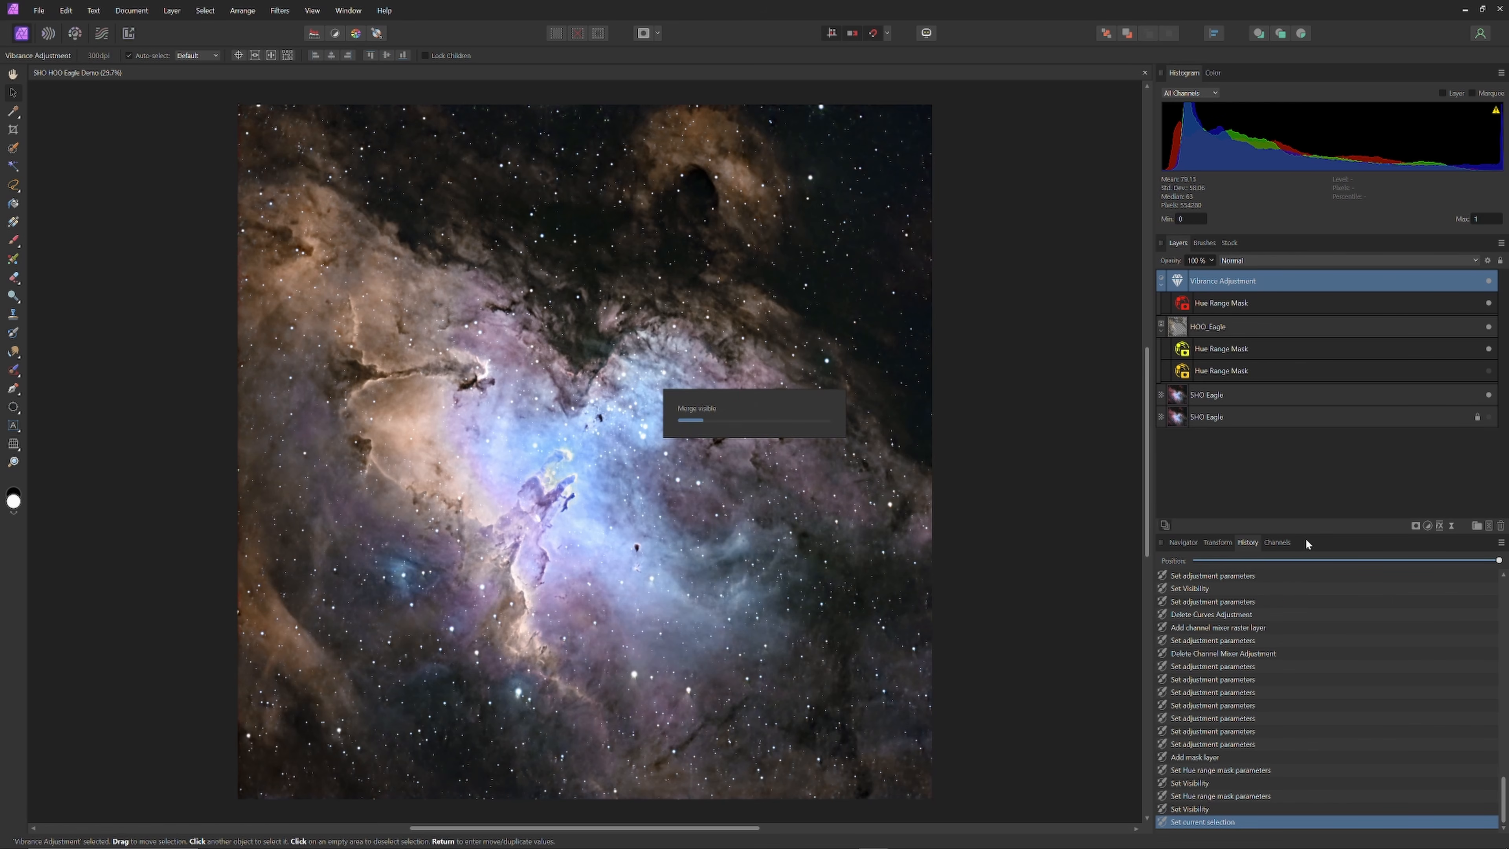
Step: Apply Frequency Separation to the merged layer with a radius of about 9.7 px
left_click(279, 11)
left_click(313, 101)
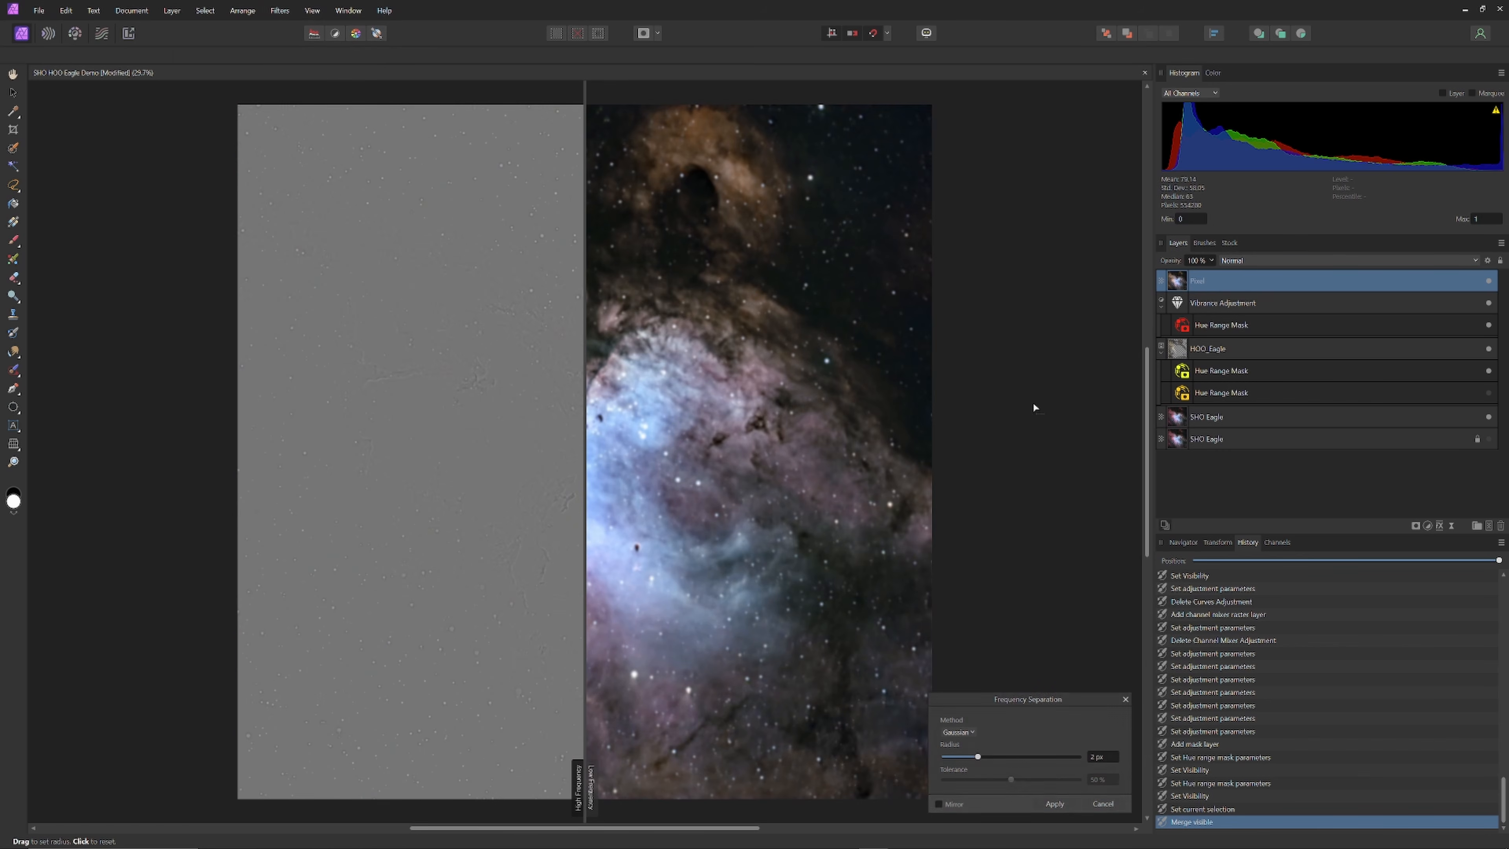
left_click_drag(1003, 753, 1077, 818)
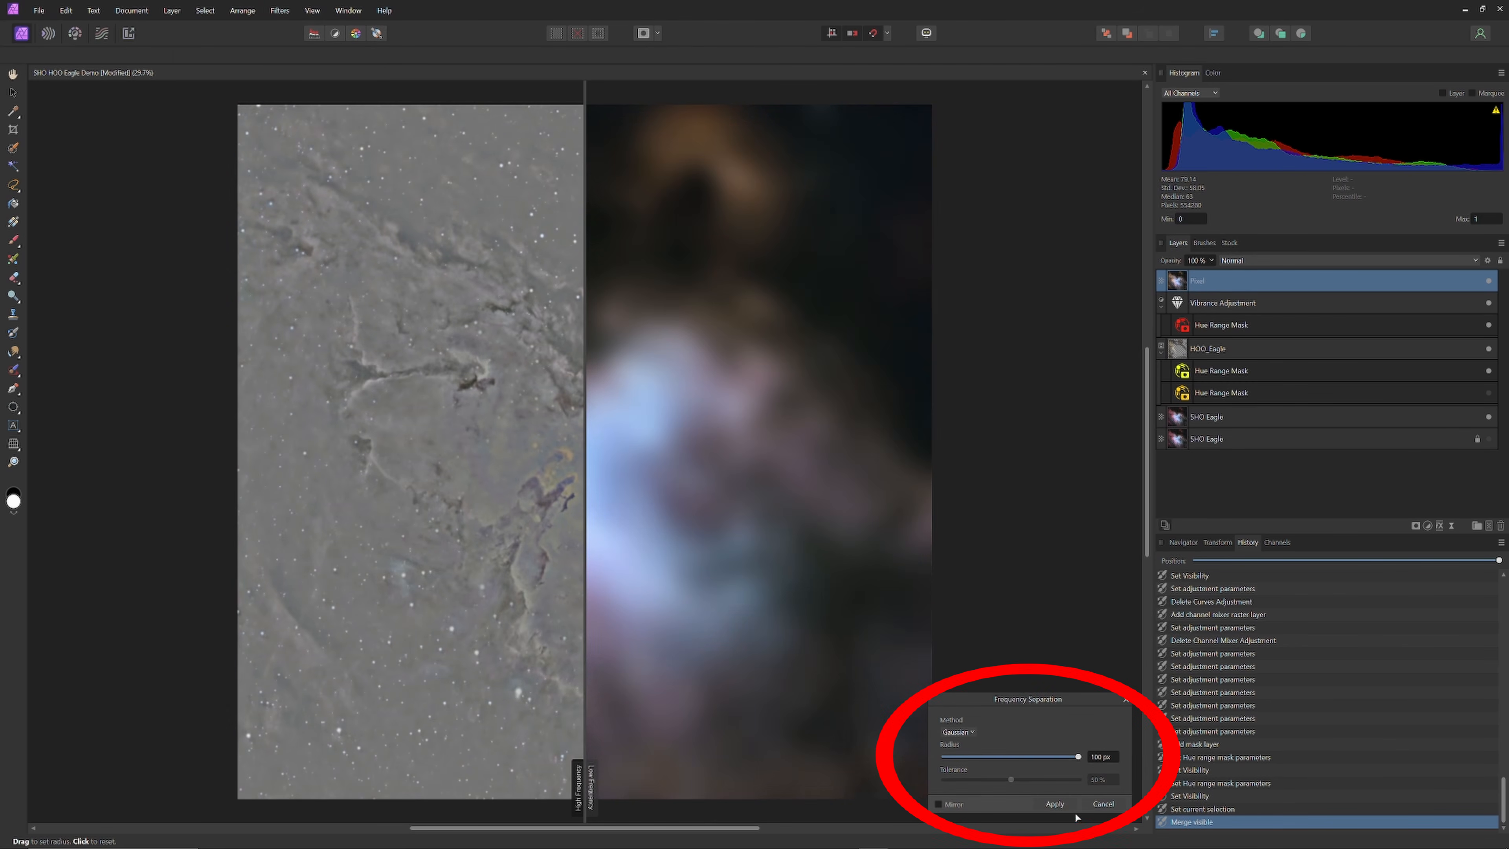
left_click_drag(1077, 756, 1003, 760)
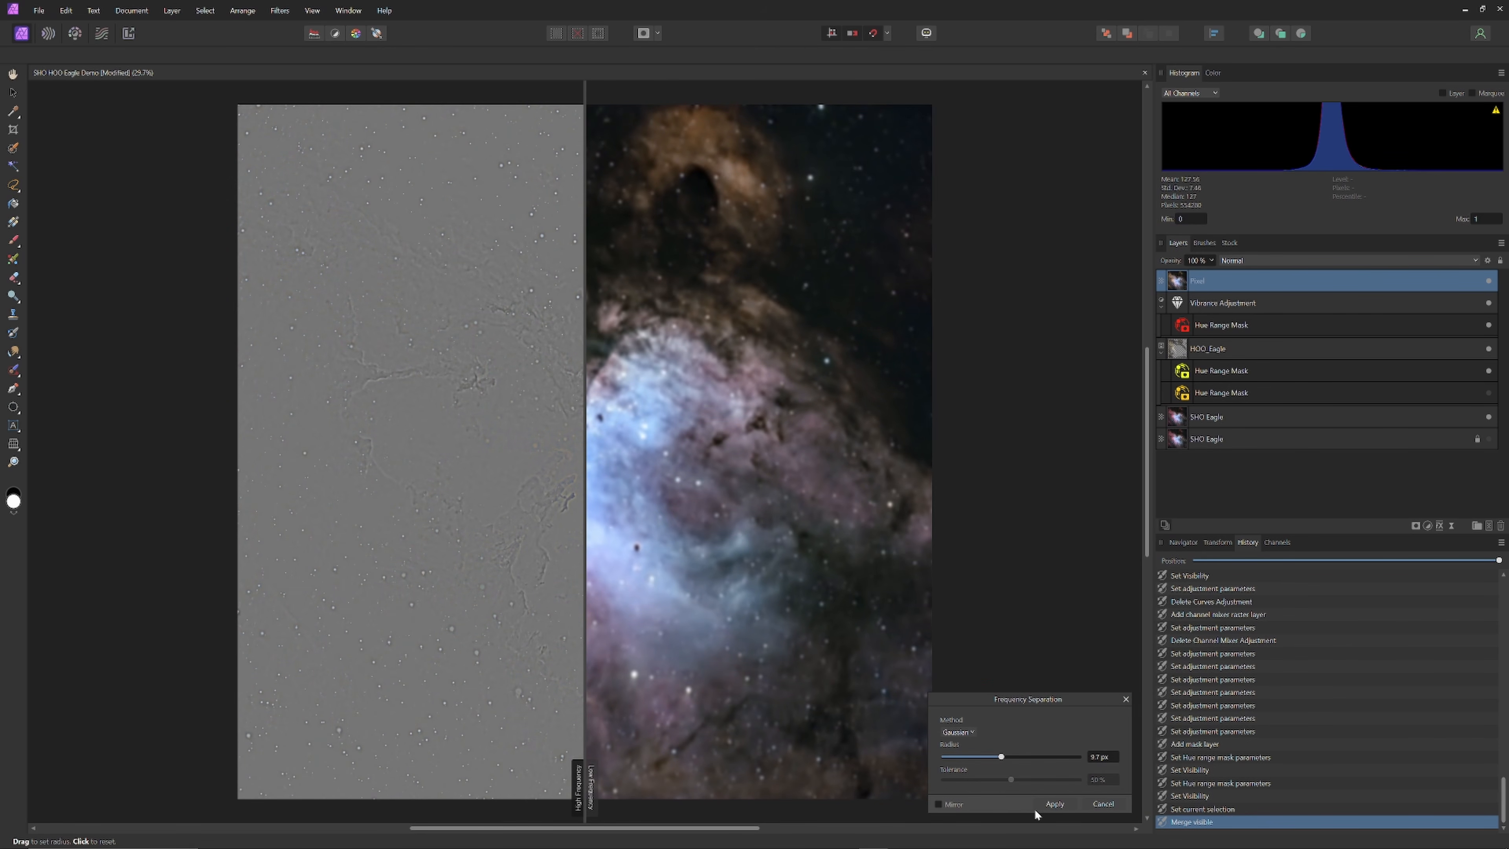
left_click(1057, 804)
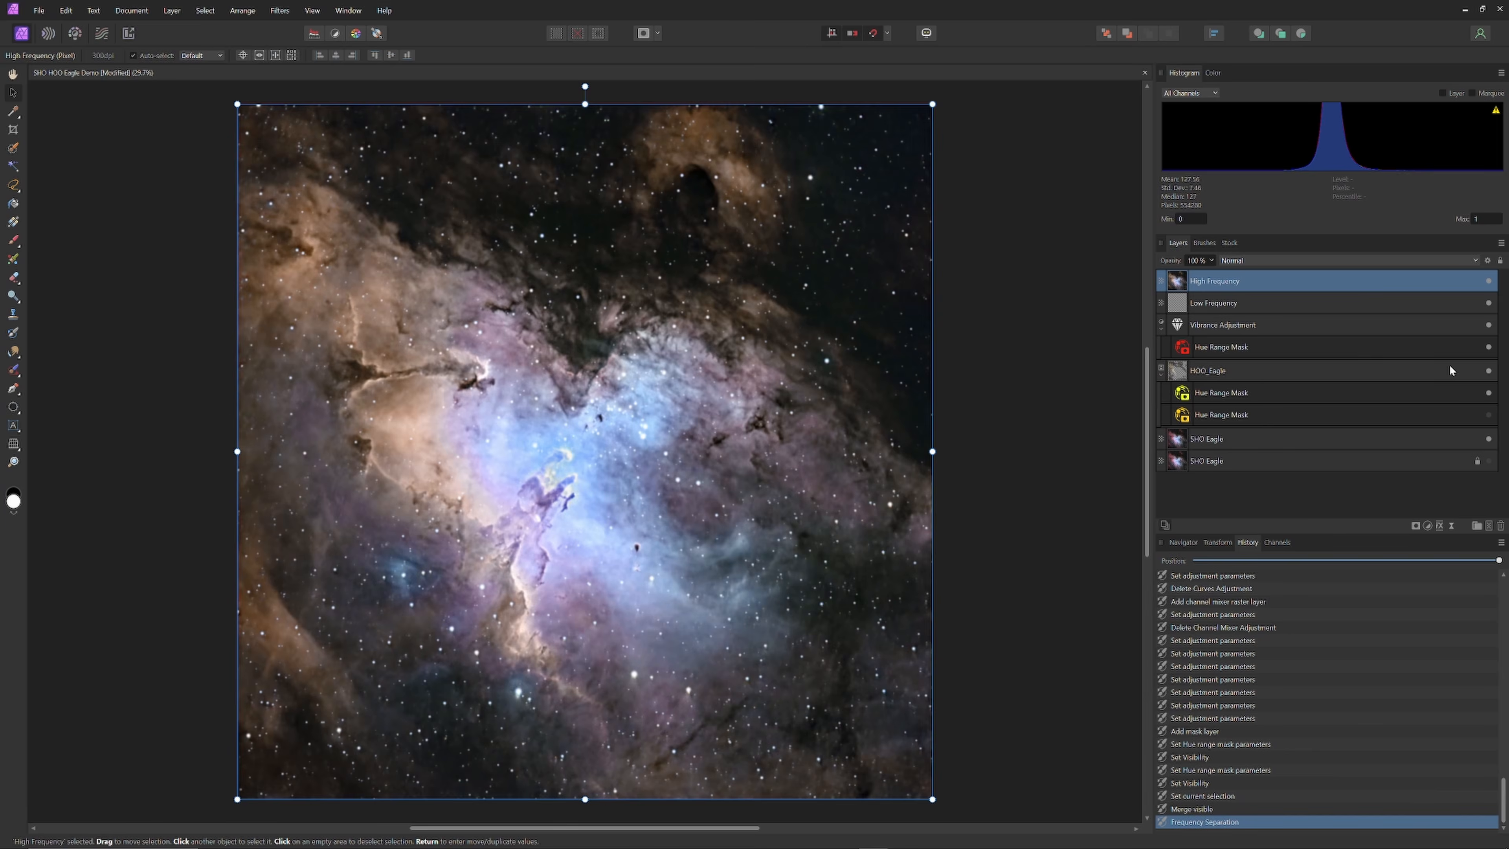
Step: Duplicate the High Frequency layer, set the copy's blend mode to Soft Light, and toggle its visibility to compare
right_click(1246, 282)
left_click(1337, 406)
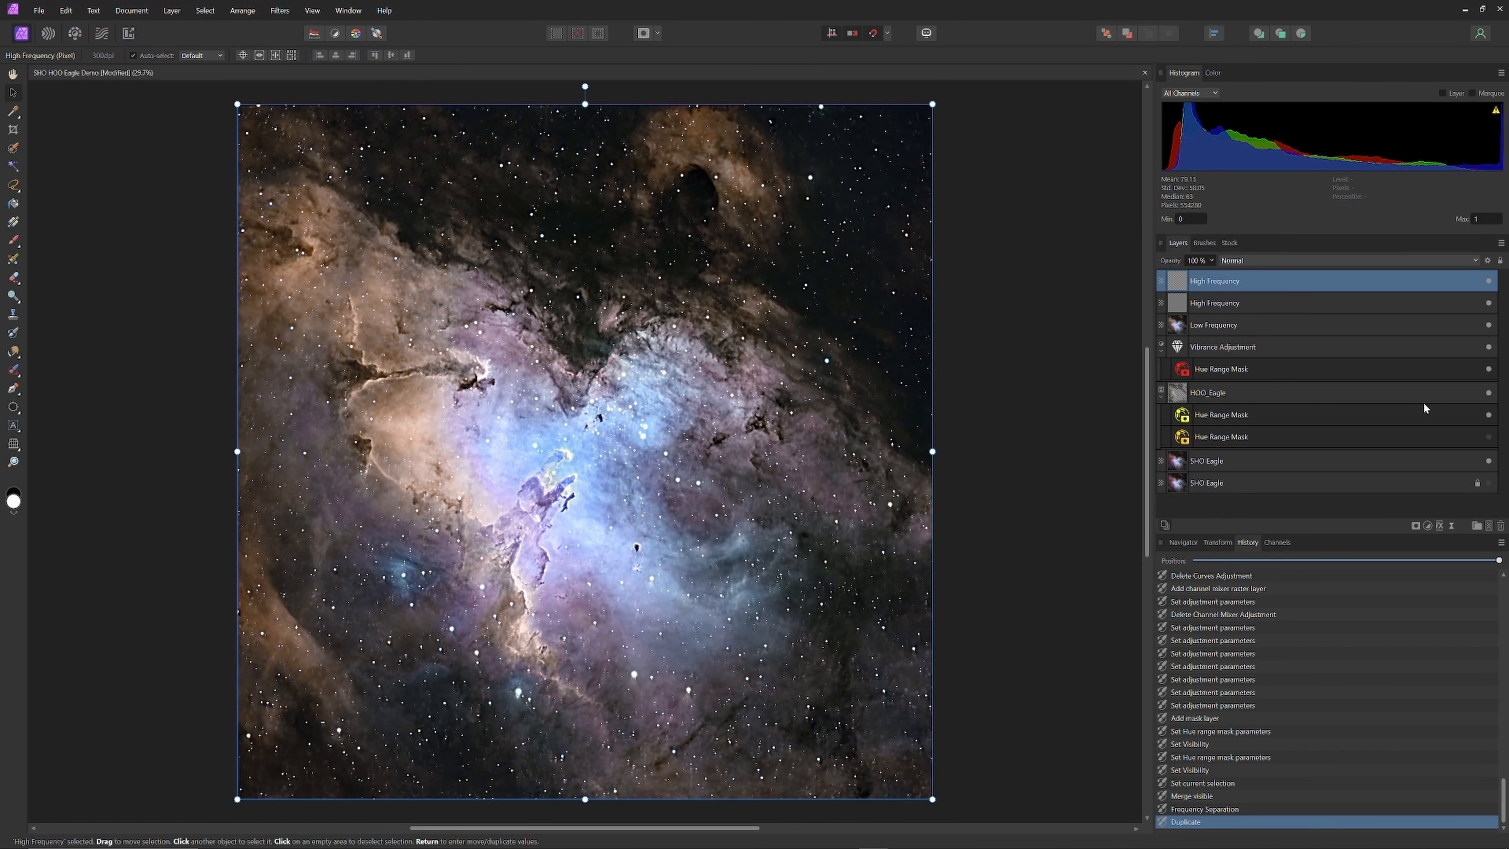
left_click(1273, 260)
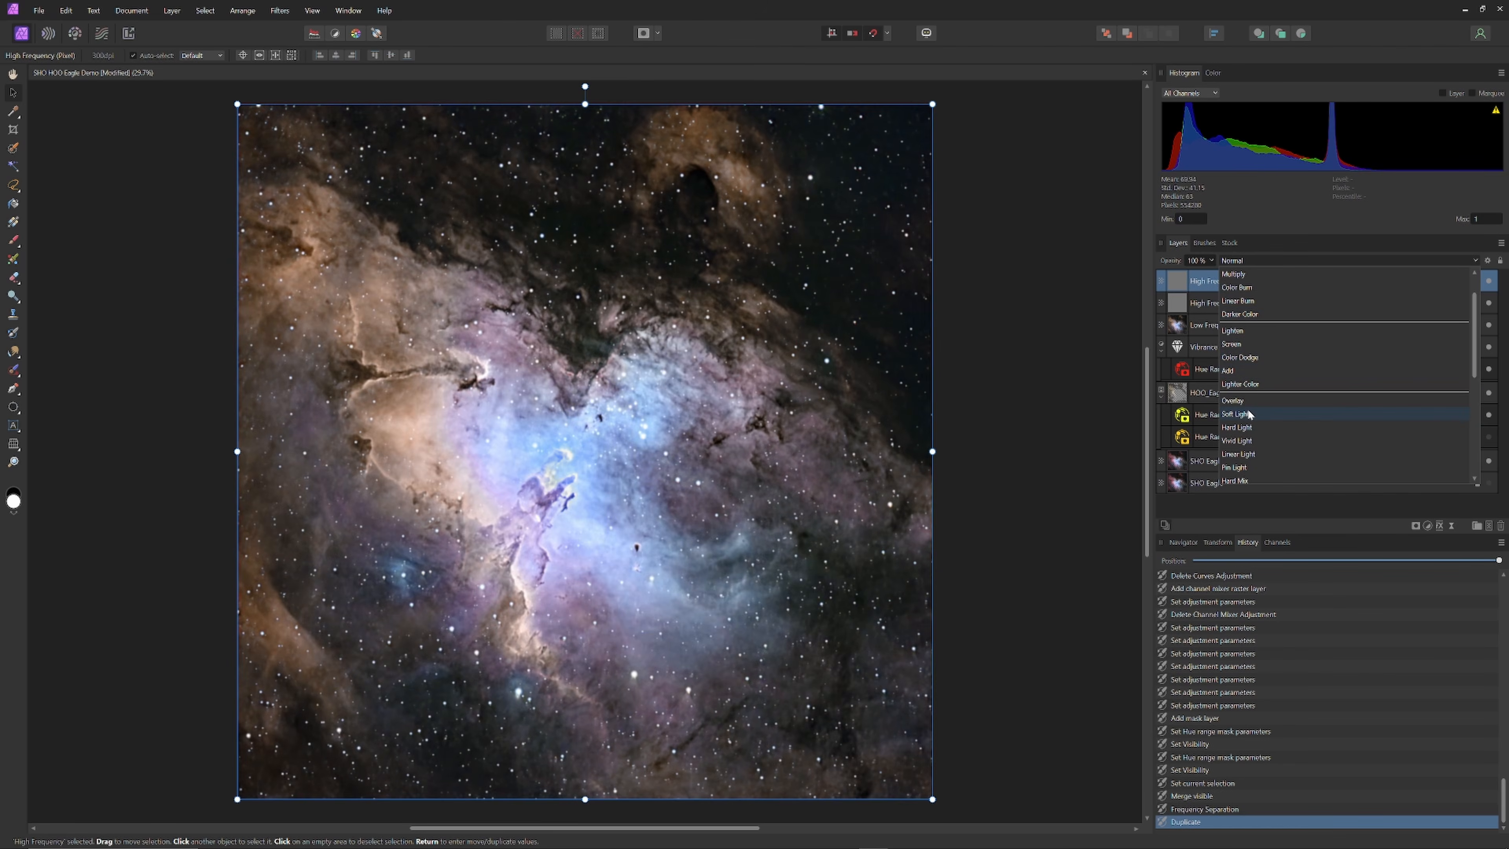
left_click(1250, 414)
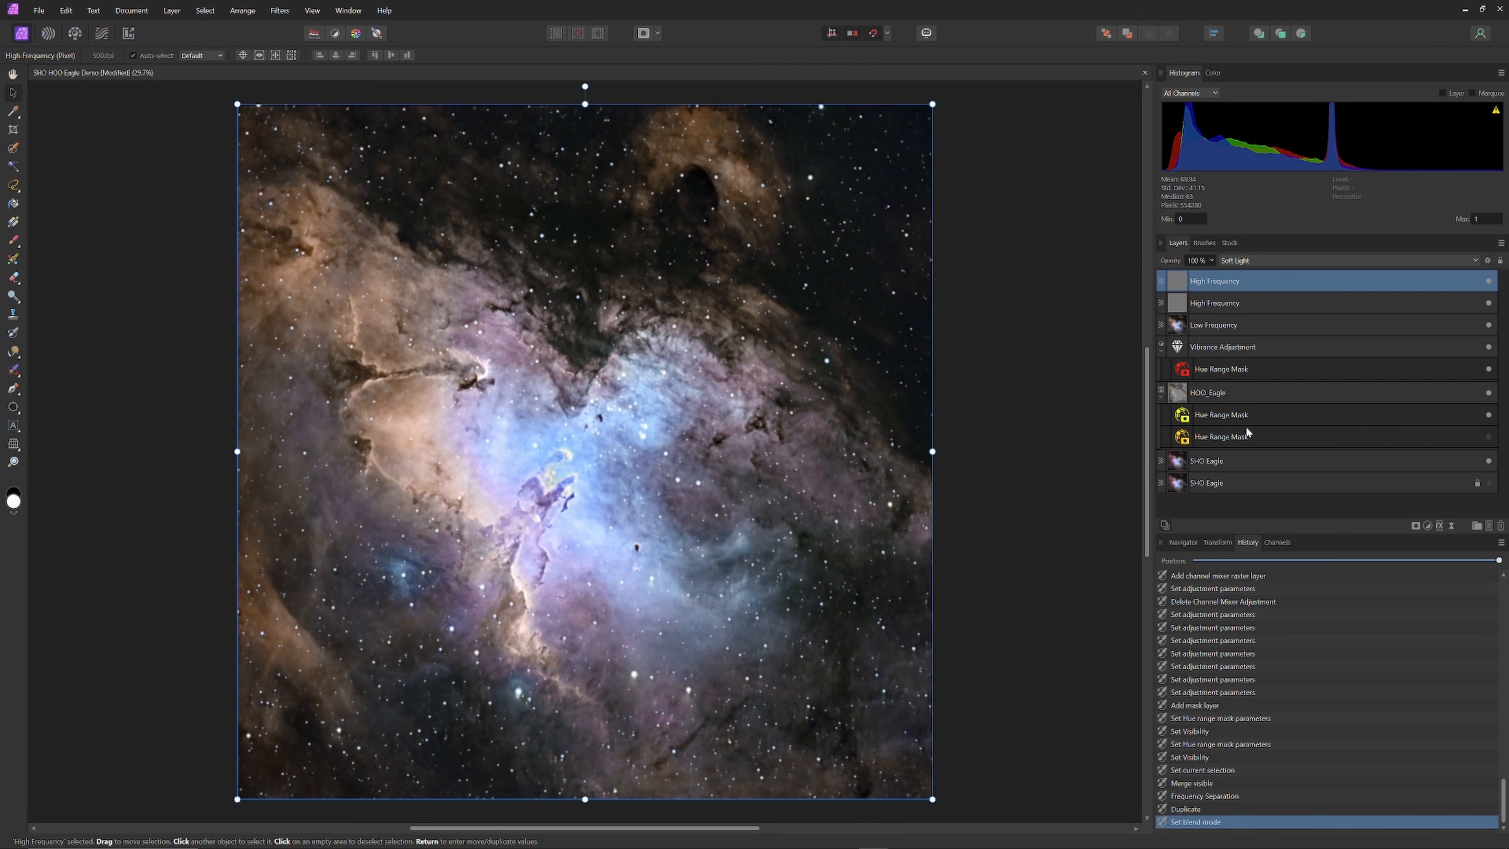
left_click(1489, 282)
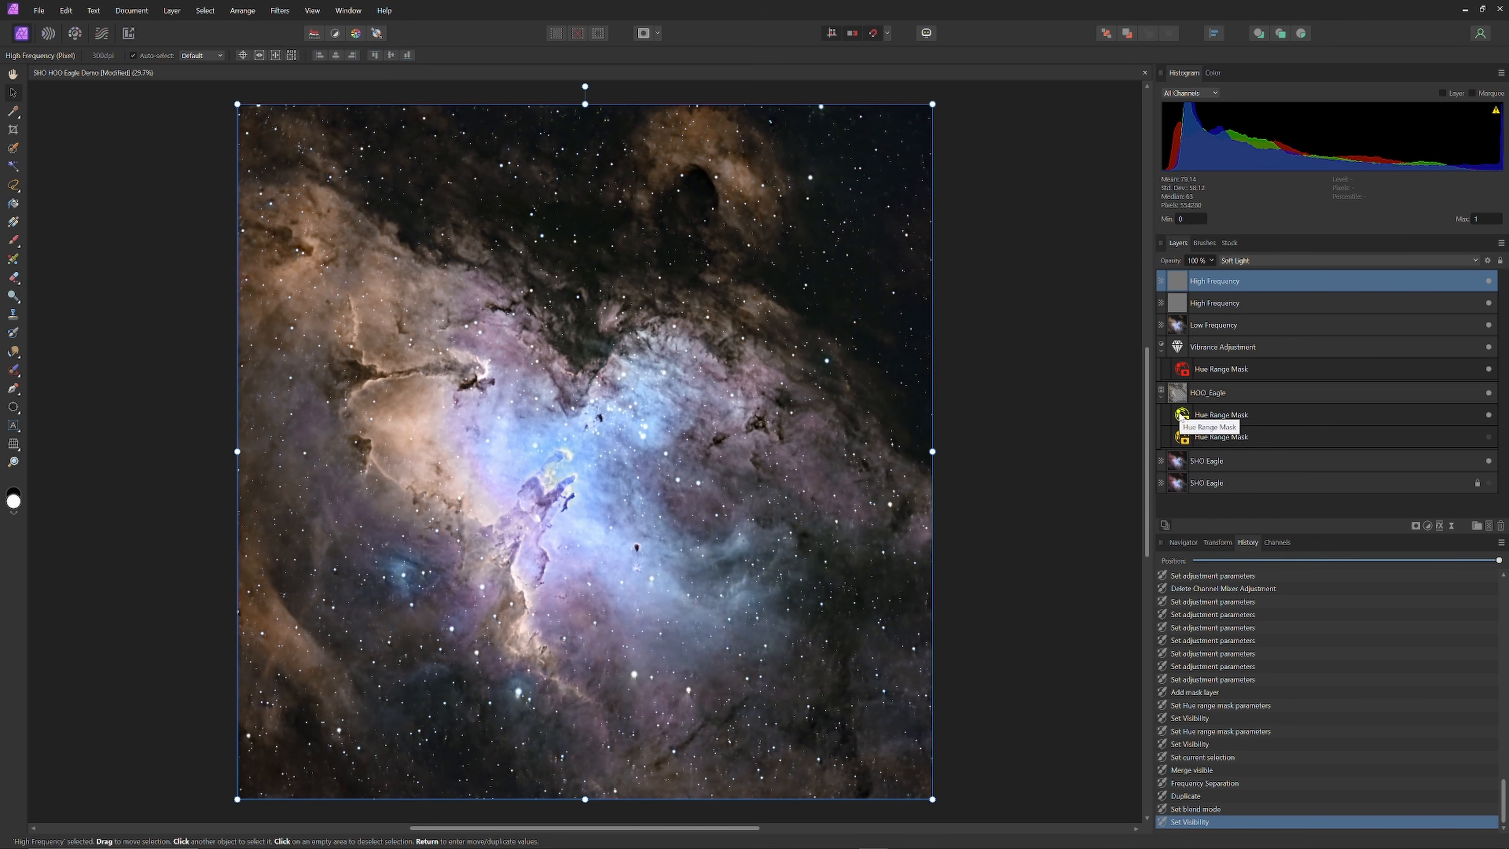
Step: Add a Channel Mixer adjustment to the Low Frequency layer and raise the Red output's red channel to 111%
left_click(1213, 324)
left_click(1428, 525)
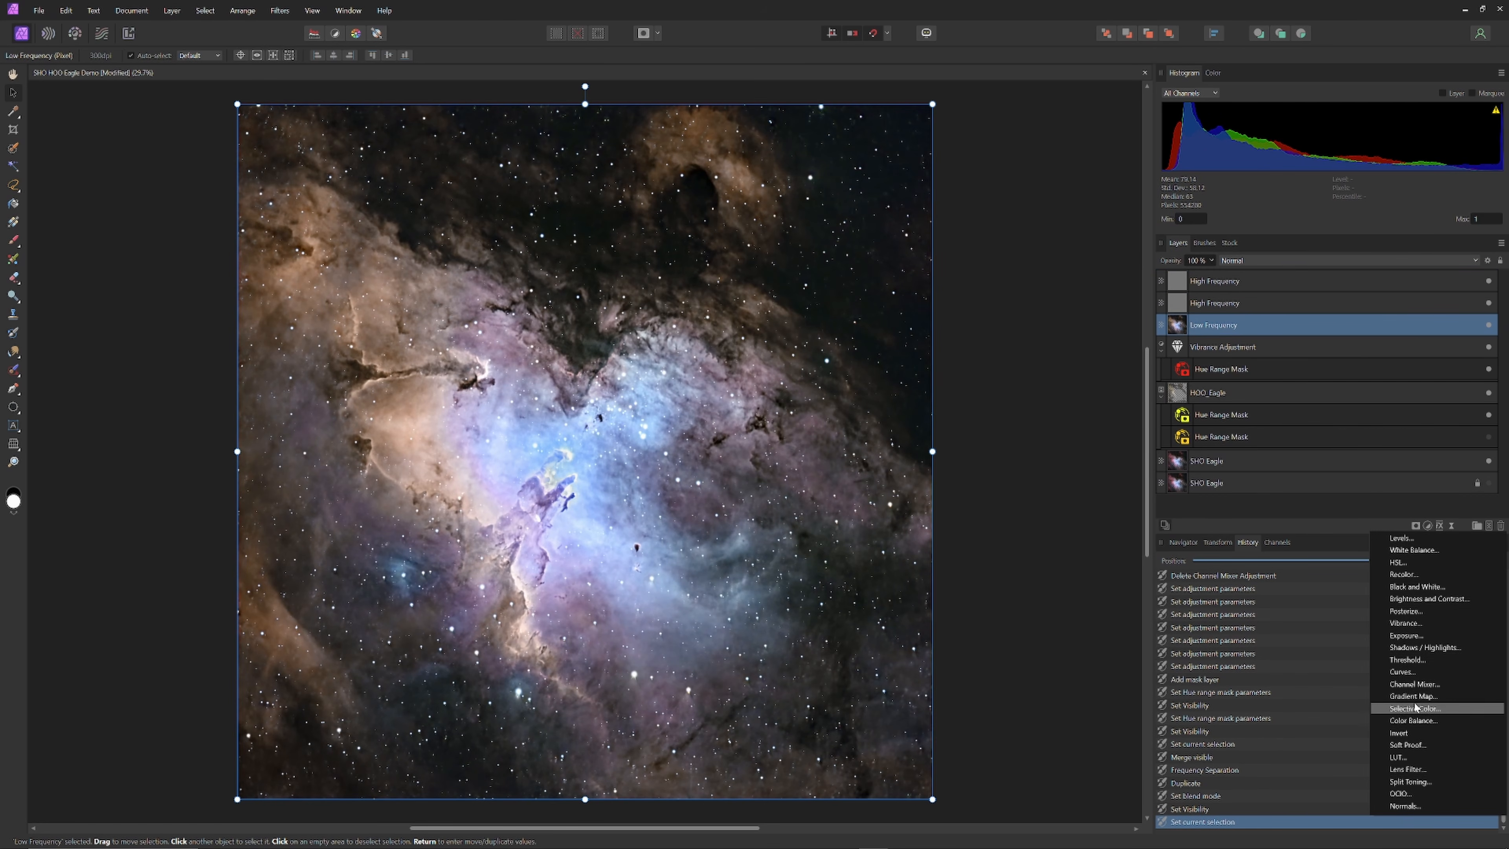
left_click(1420, 683)
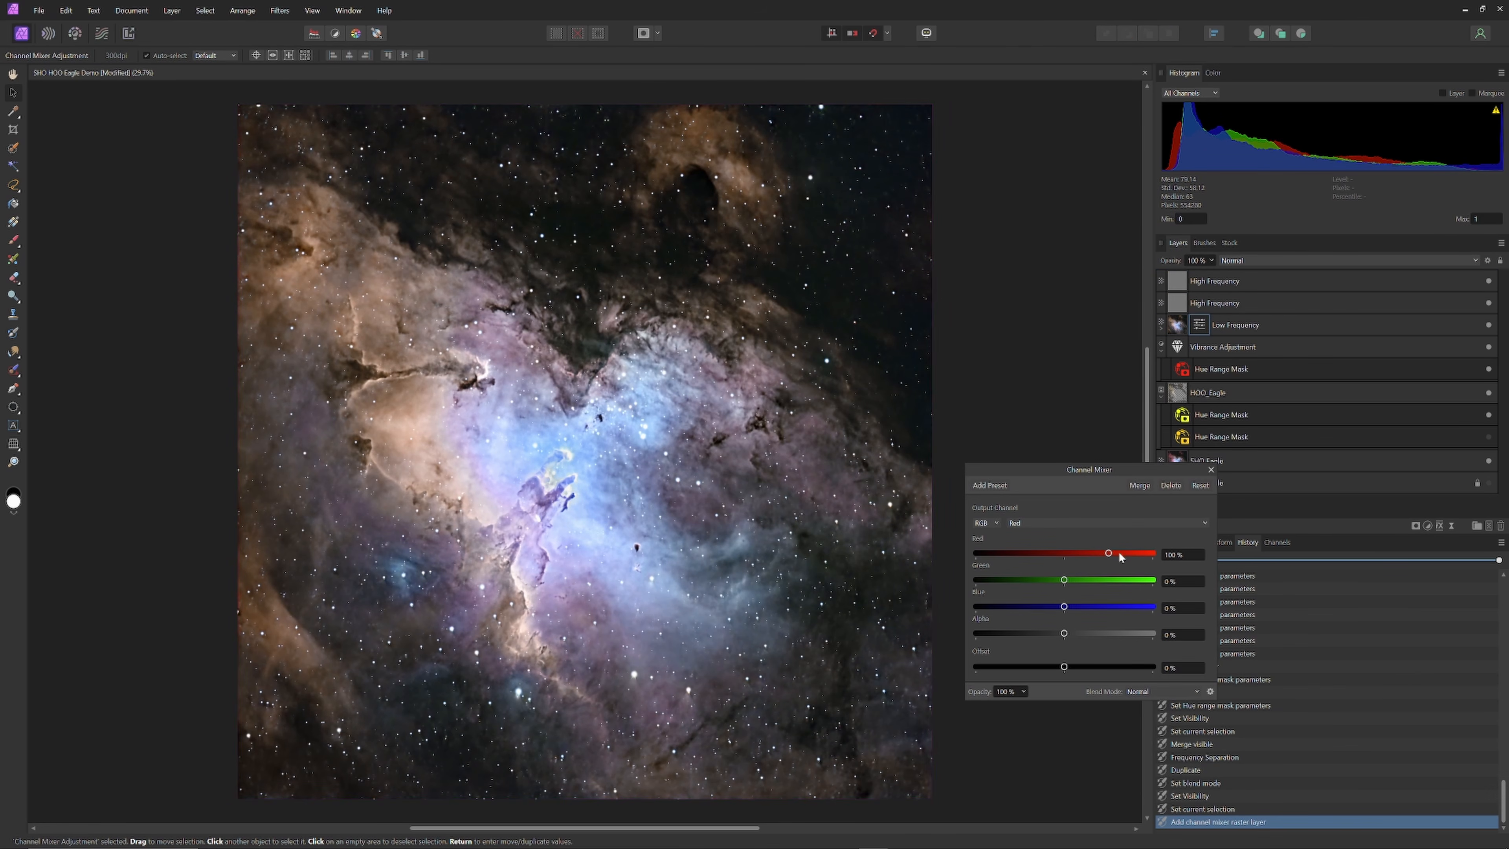
left_click_drag(1107, 552, 1111, 552)
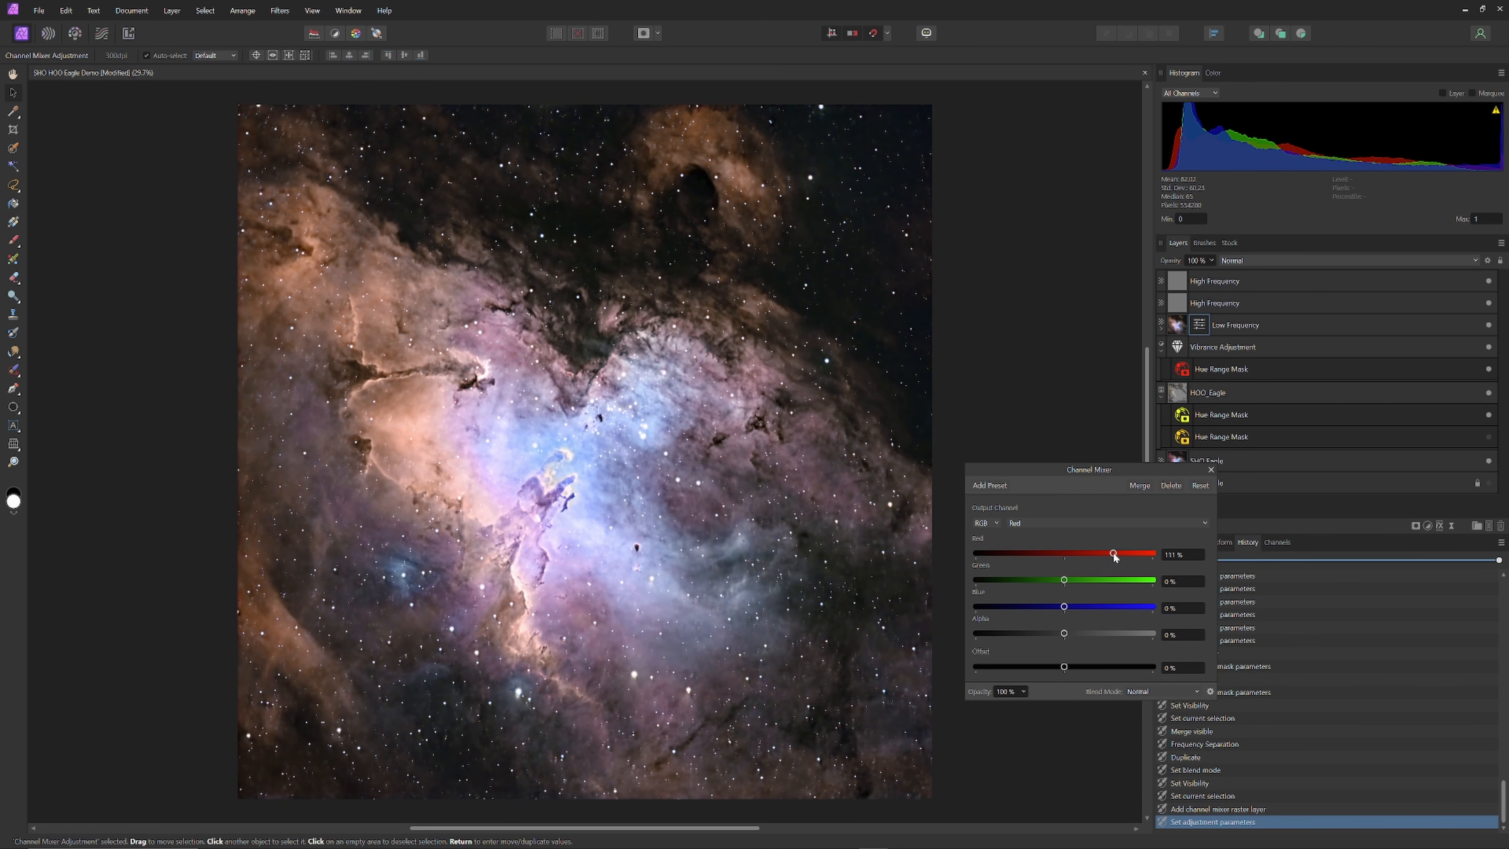
left_click_drag(1112, 552, 1109, 550)
left_click(1211, 470)
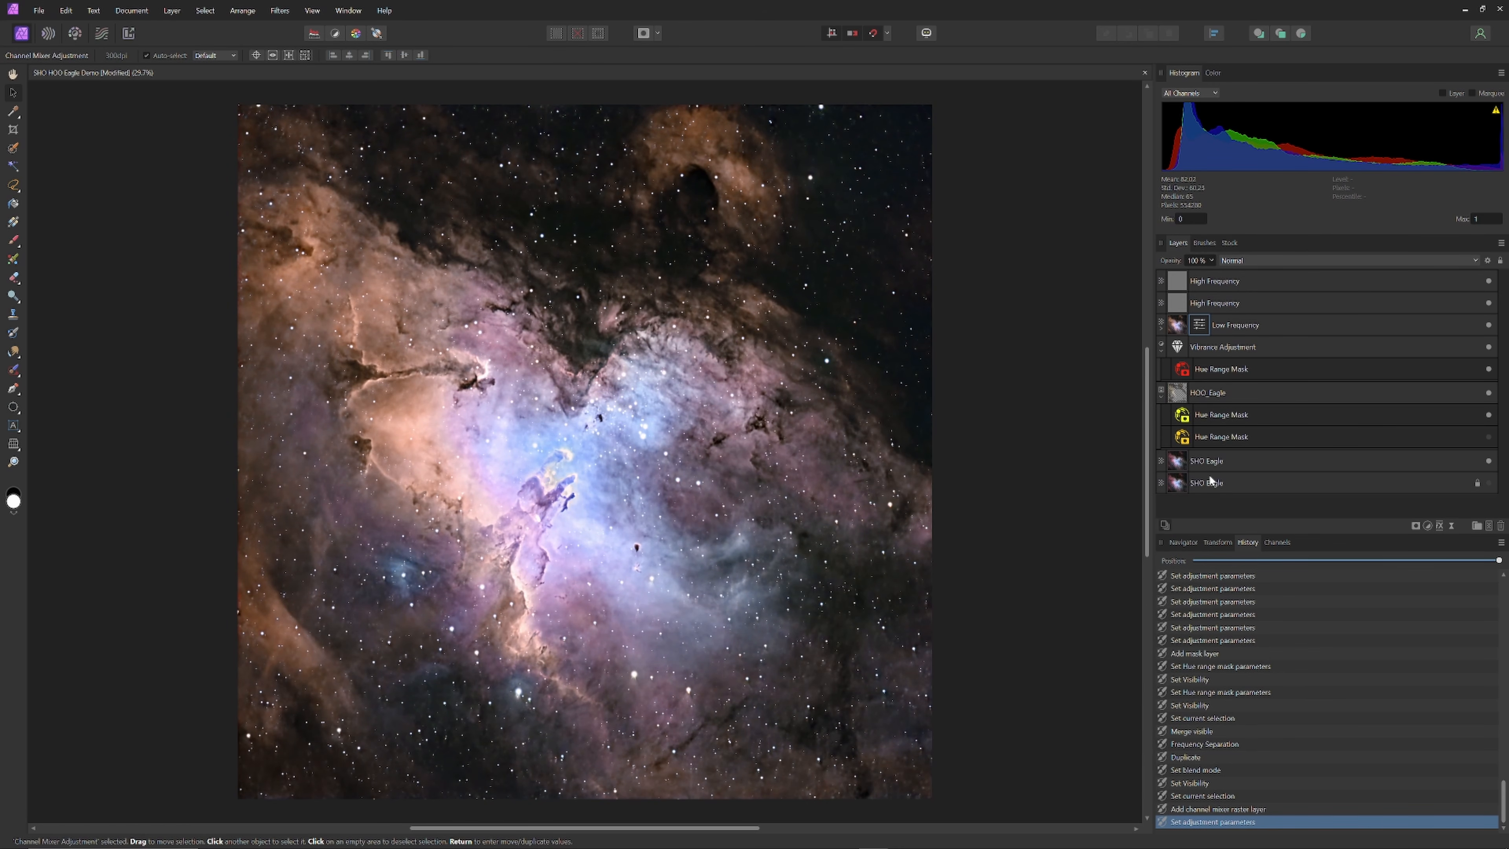
Step: Add a Hue Range Mask and nest it inside the Channel Mixer adjustment
left_click(1223, 373)
left_click(1414, 526)
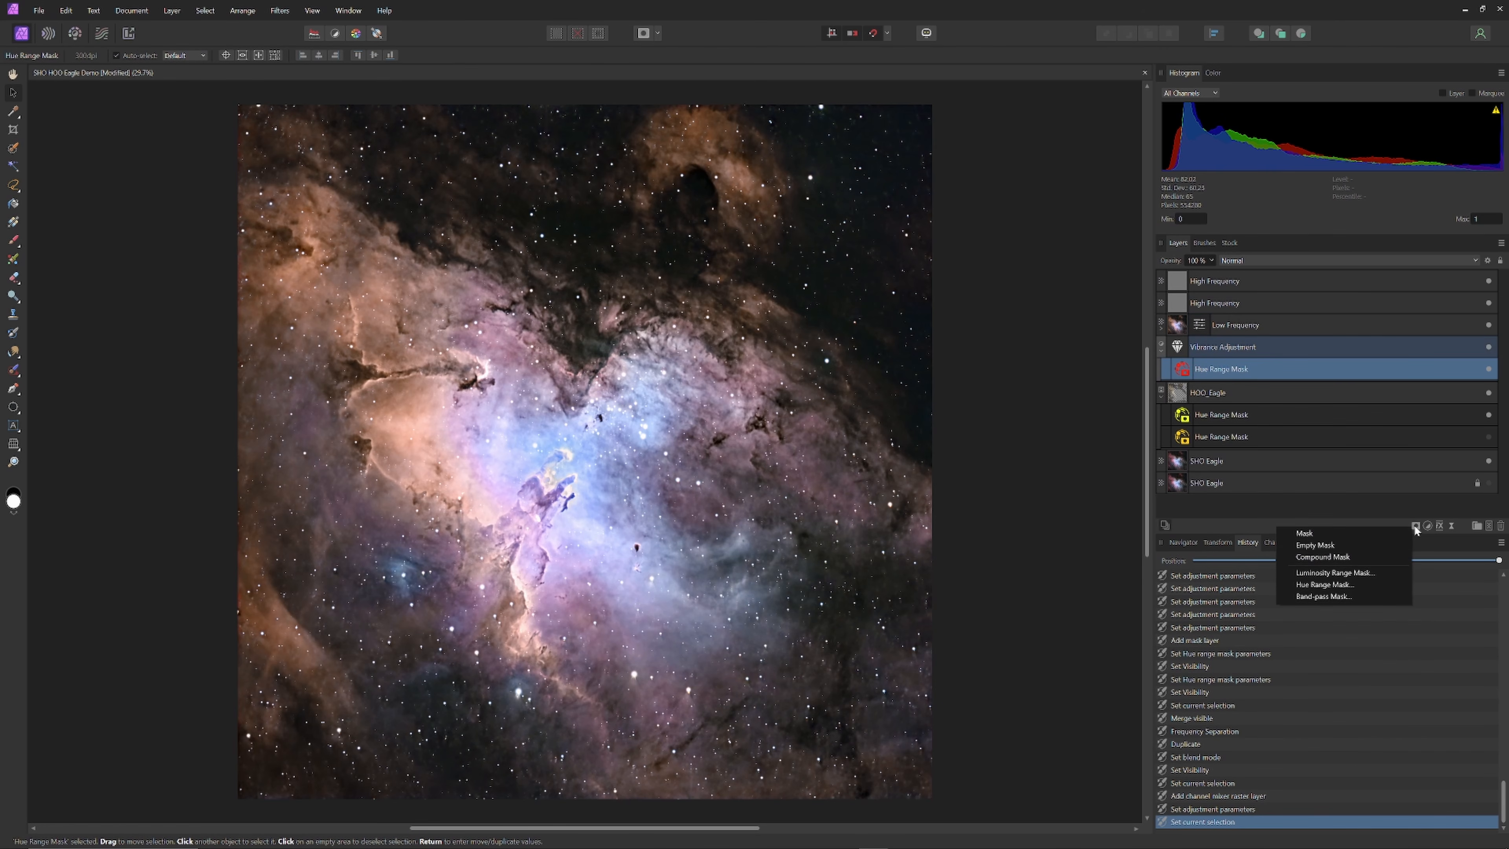
left_click(1339, 586)
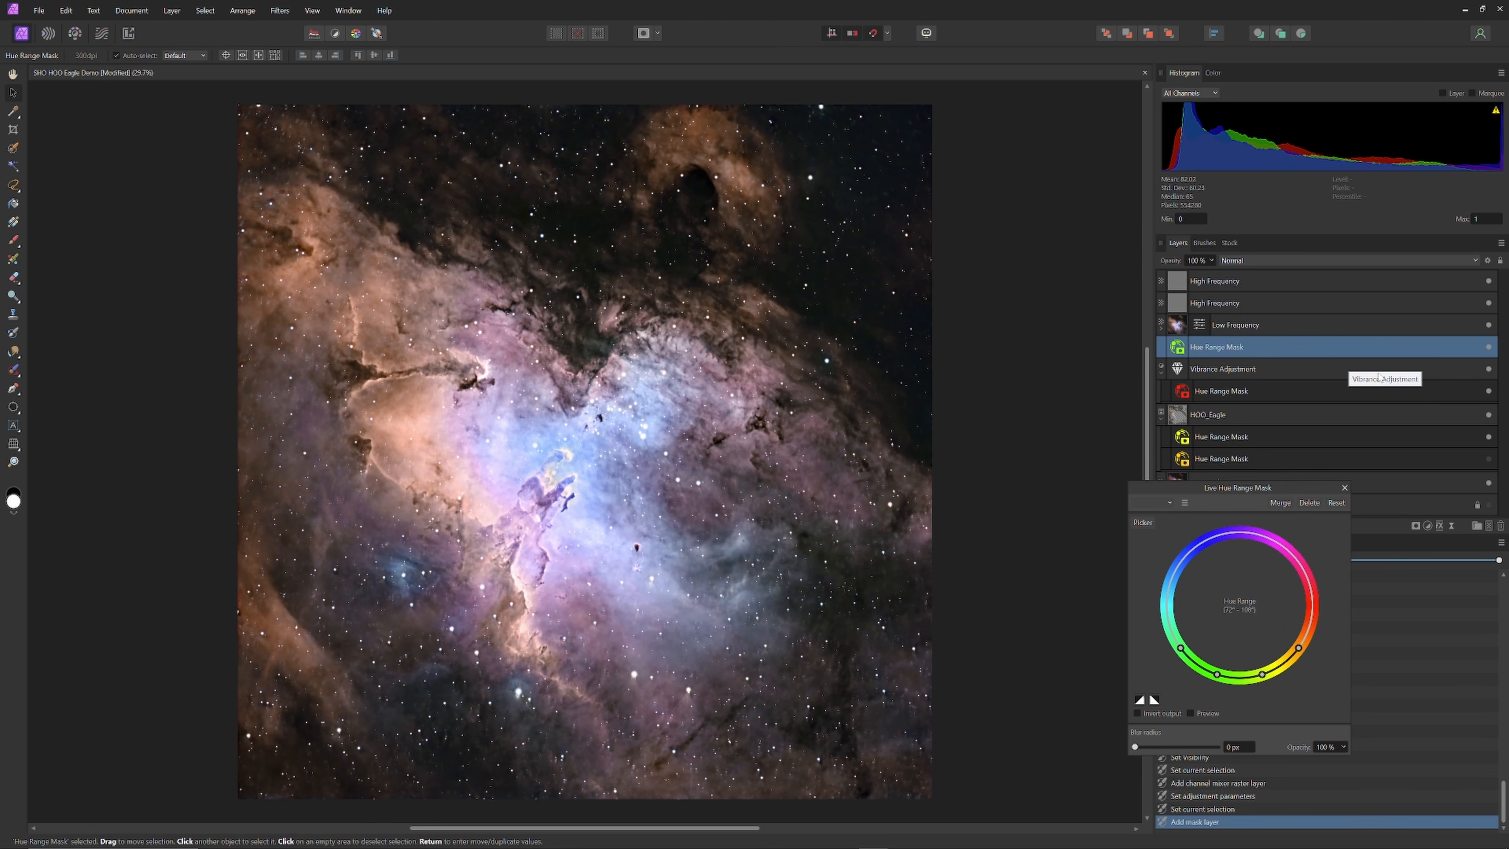
left_click(1162, 328)
left_click_drag(1234, 370, 1251, 349)
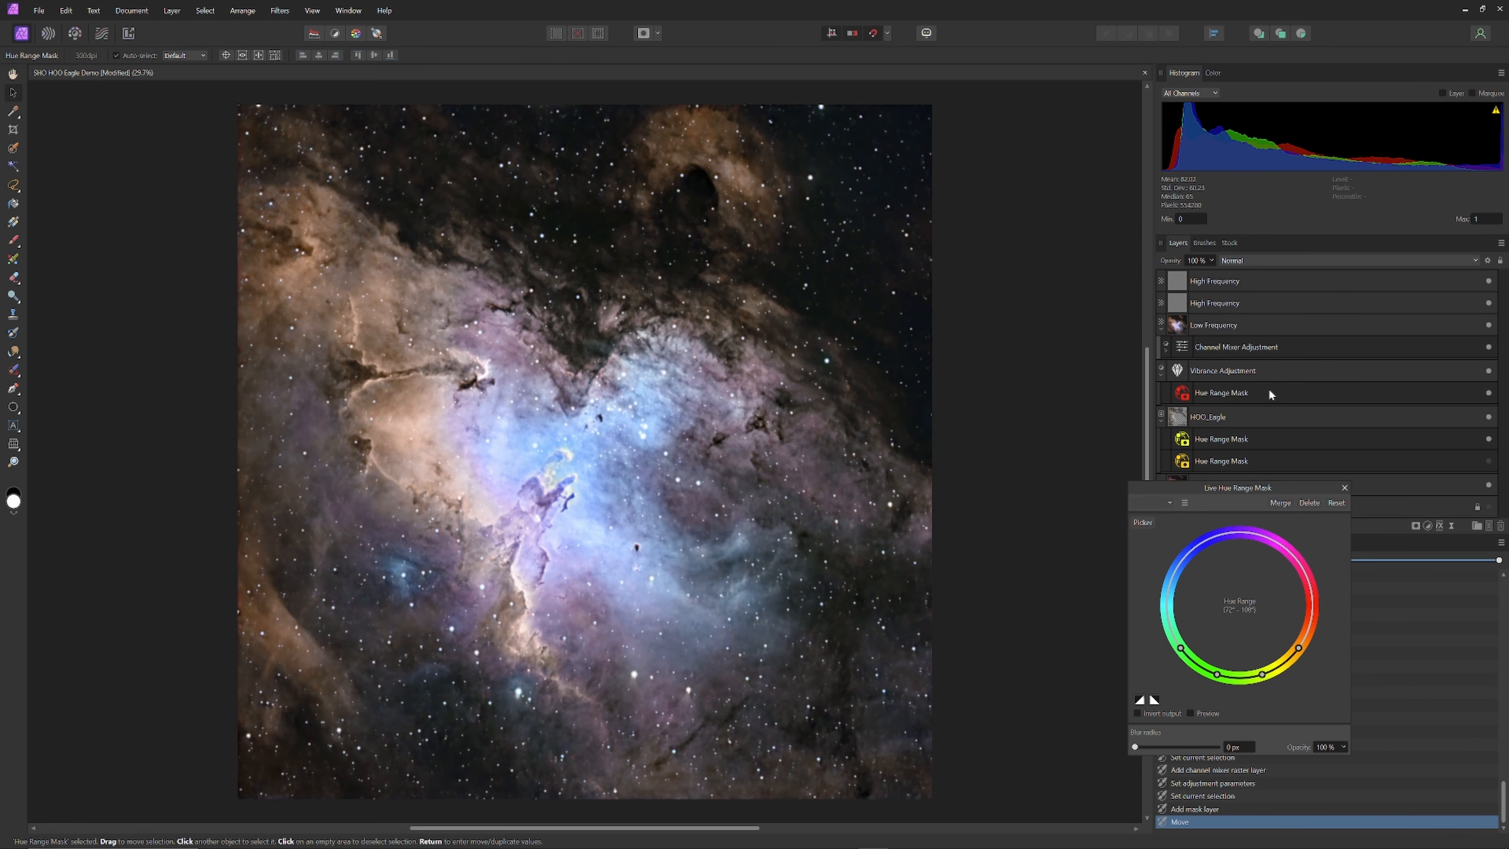
left_click(1165, 347)
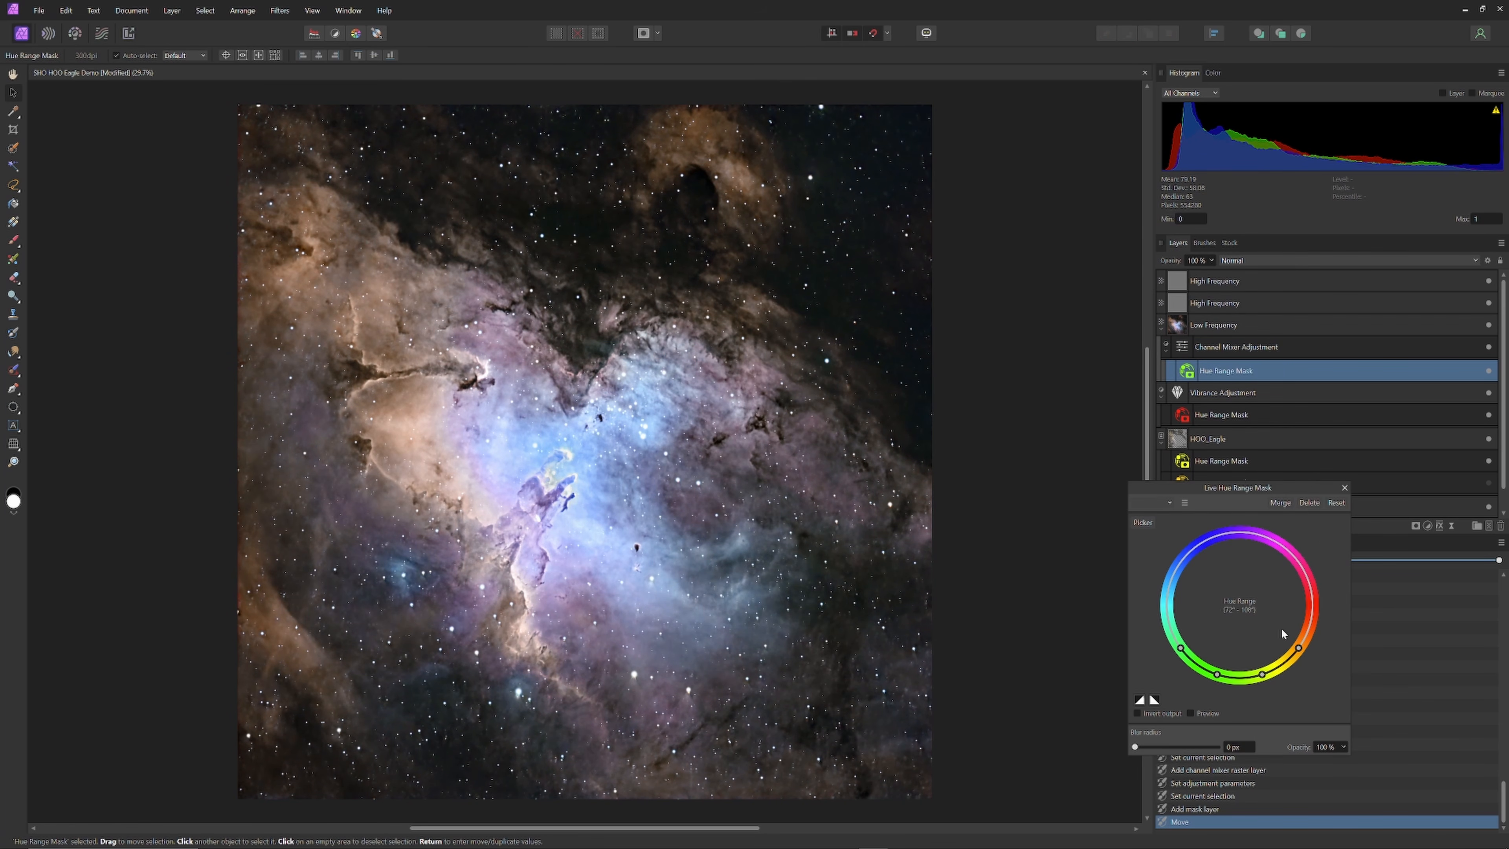
Step: Narrow the mask's hue range to the reds and oranges and set its blur radius to 100 px
left_click_drag(1233, 680, 1293, 557)
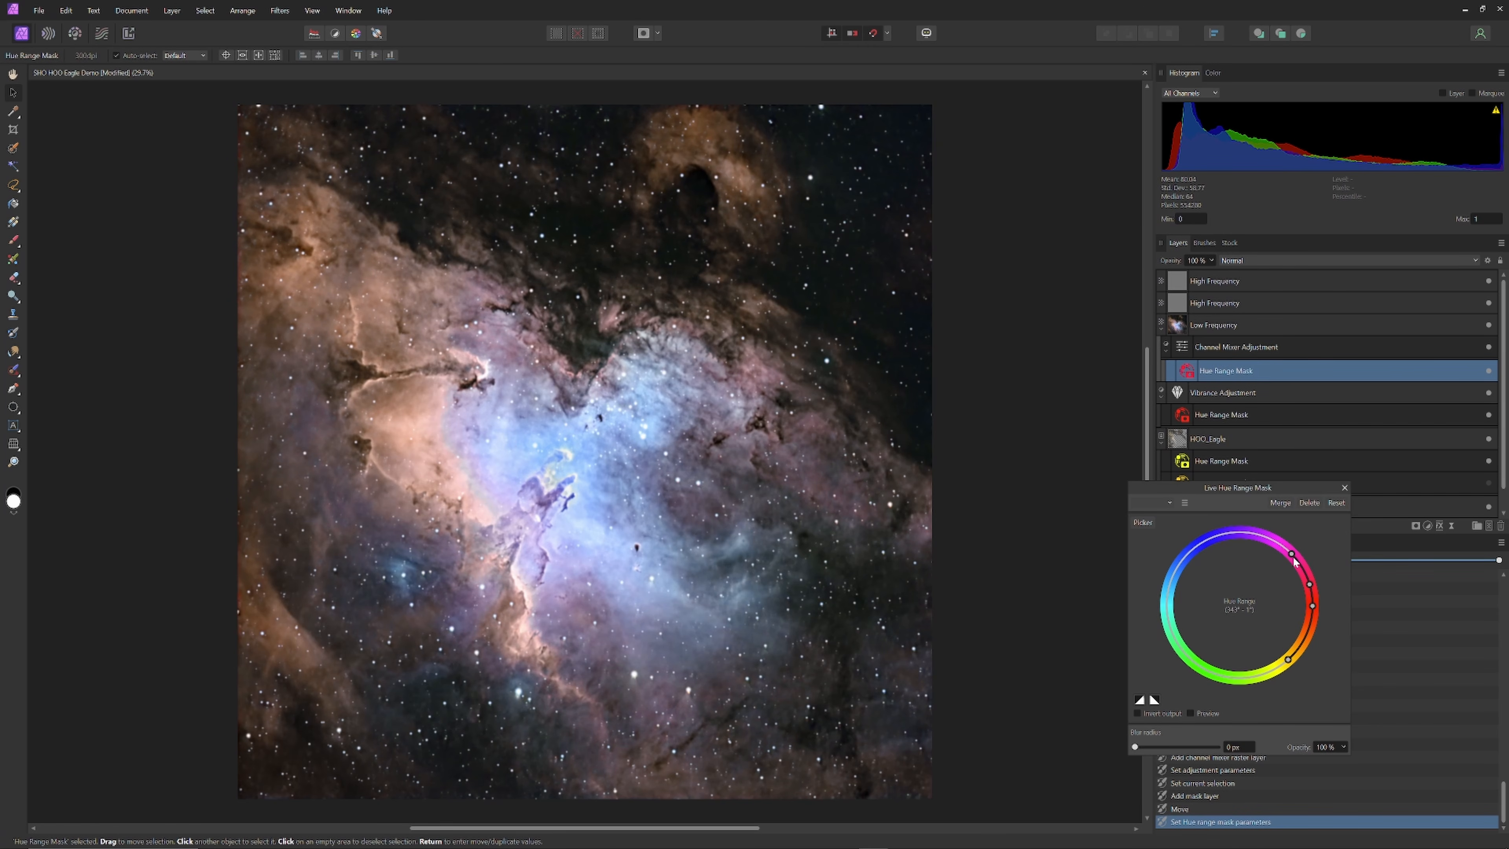
left_click_drag(1294, 660, 1293, 648)
left_click_drag(1307, 633, 1310, 621)
mouse_move(1294, 556)
left_mouse_down()
mouse_move(1317, 632)
mouse_move(1317, 574)
mouse_move(1323, 599)
left_mouse_up()
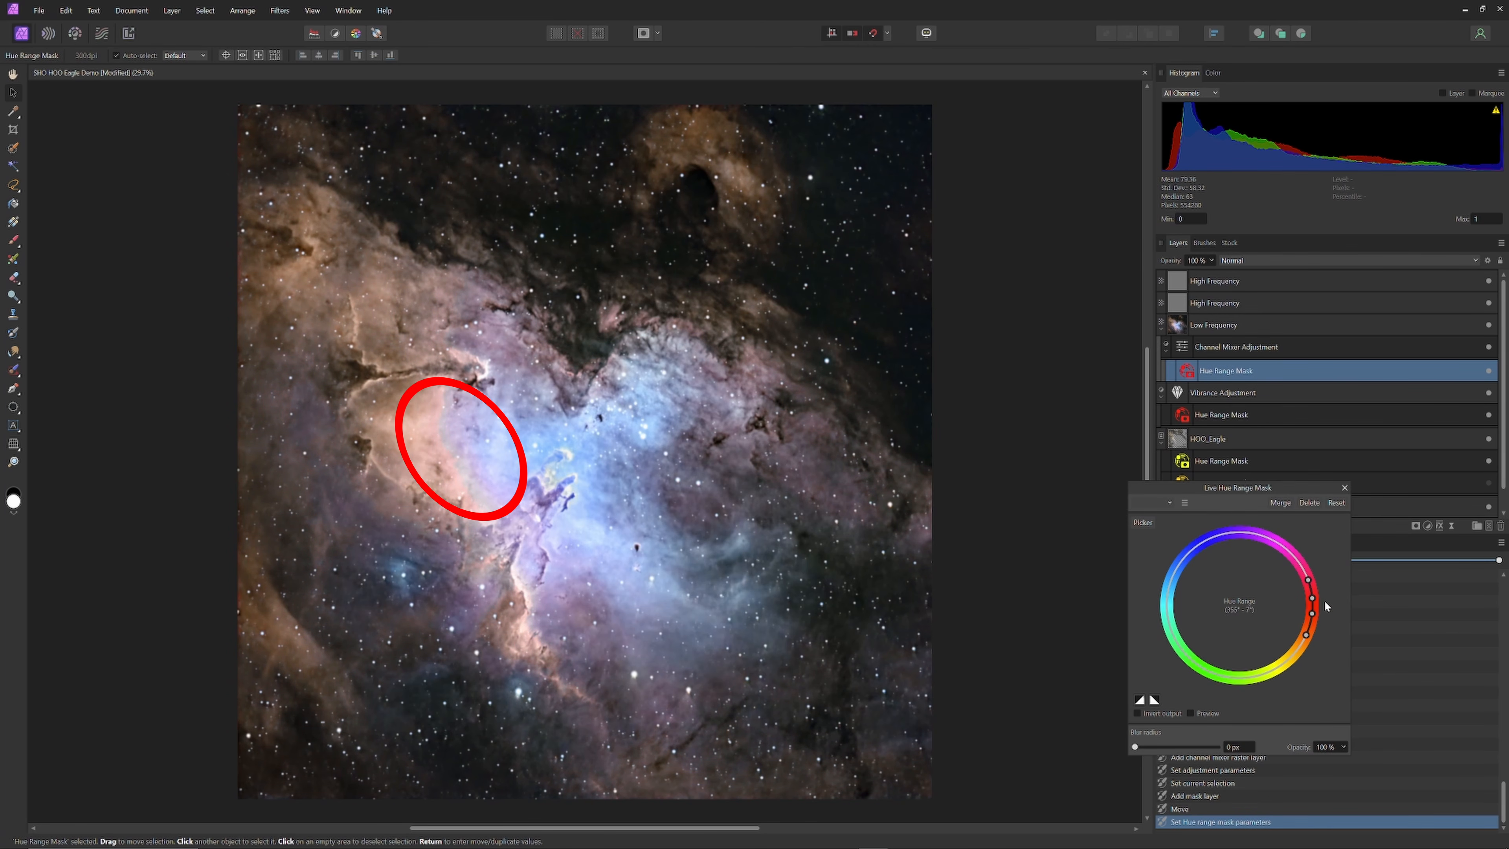
left_click_drag(1136, 747, 1179, 747)
left_click_drag(1302, 744, 1304, 744)
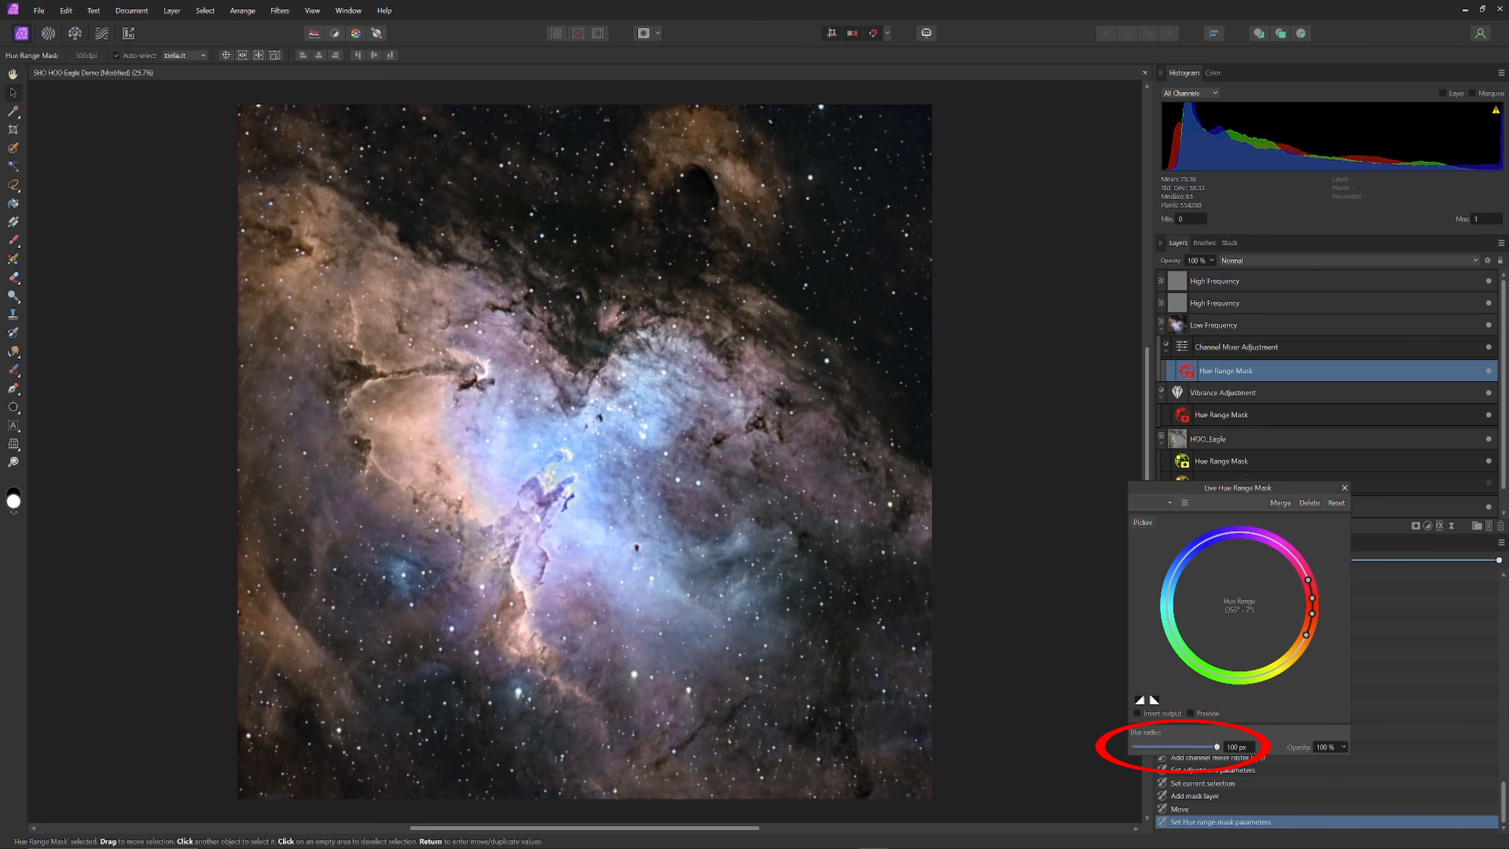